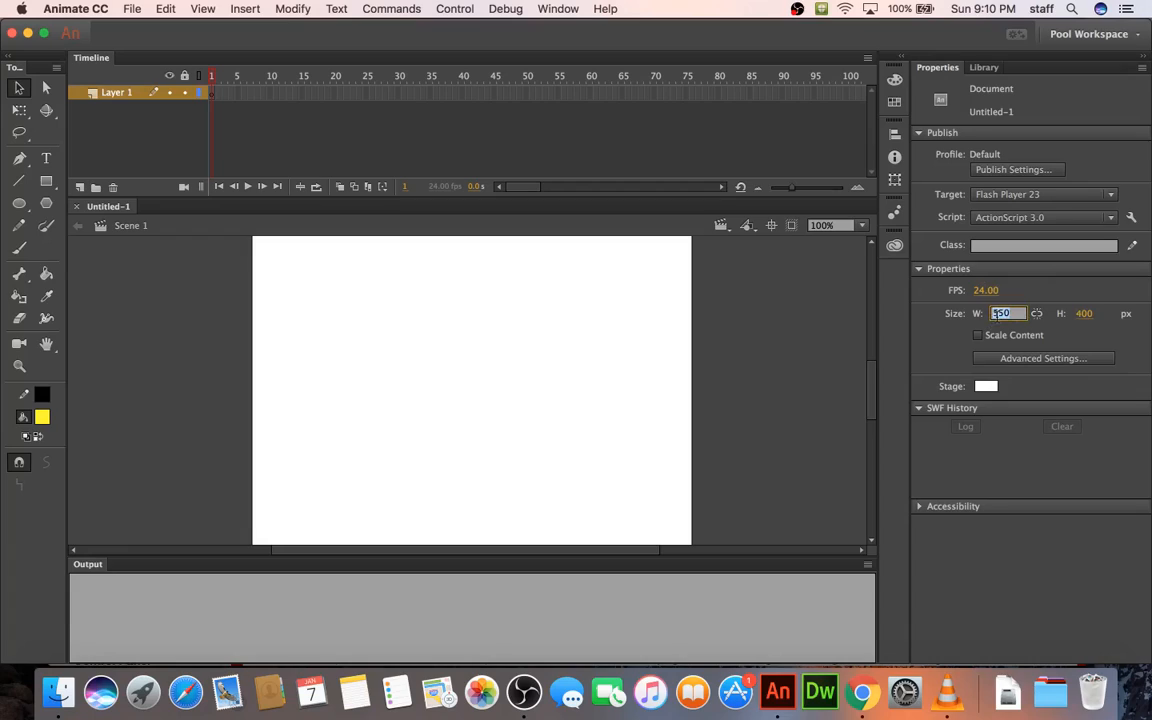
# - Set the stage size to 800 px wide by 600 px high
pyautogui.press('Tab')
pyautogui.write('6')
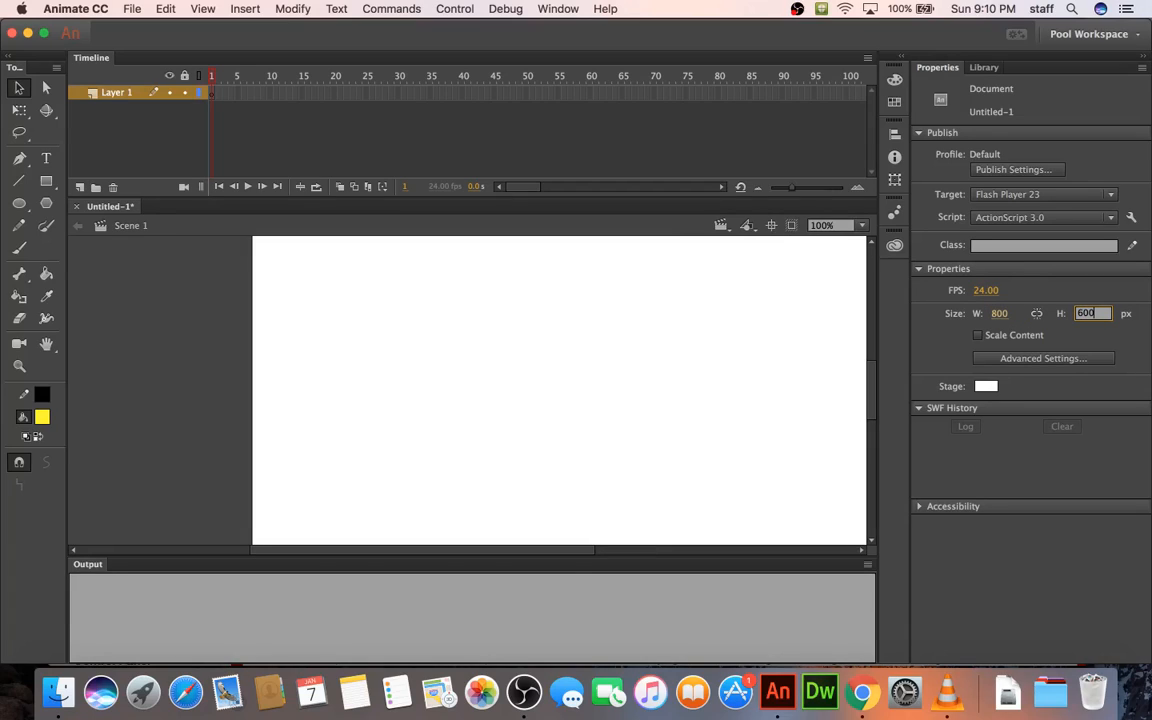
pyautogui.write('00')
pyautogui.press('Return')
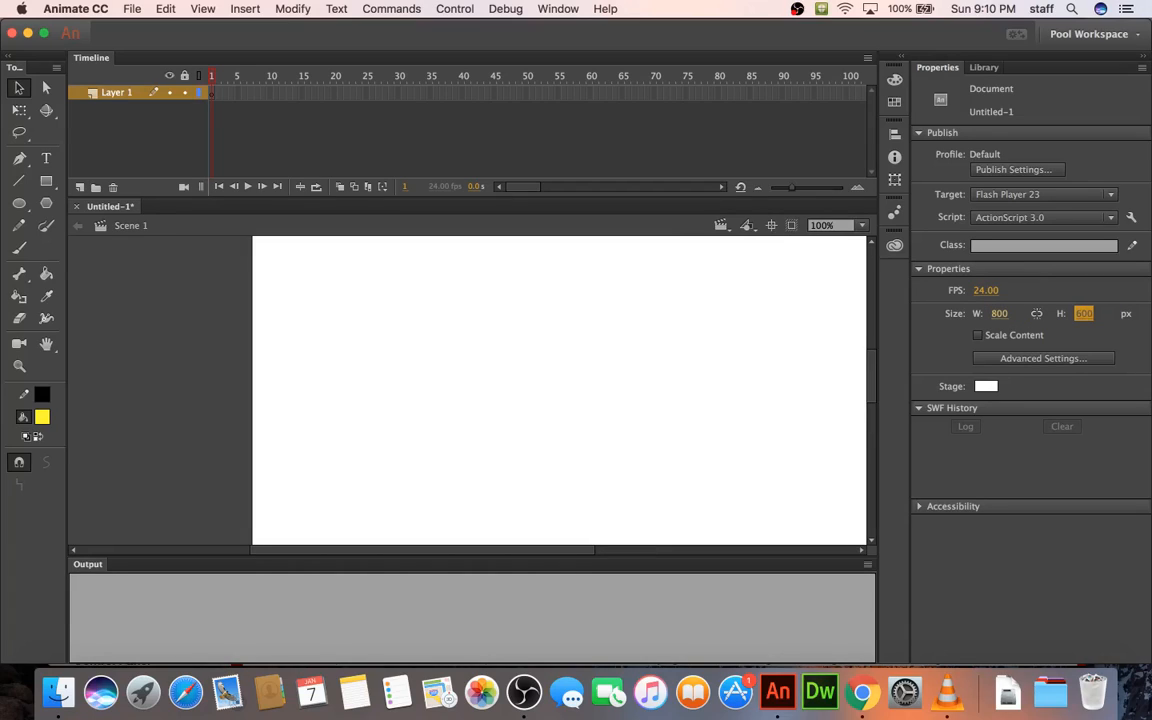
pyautogui.click(980, 290)
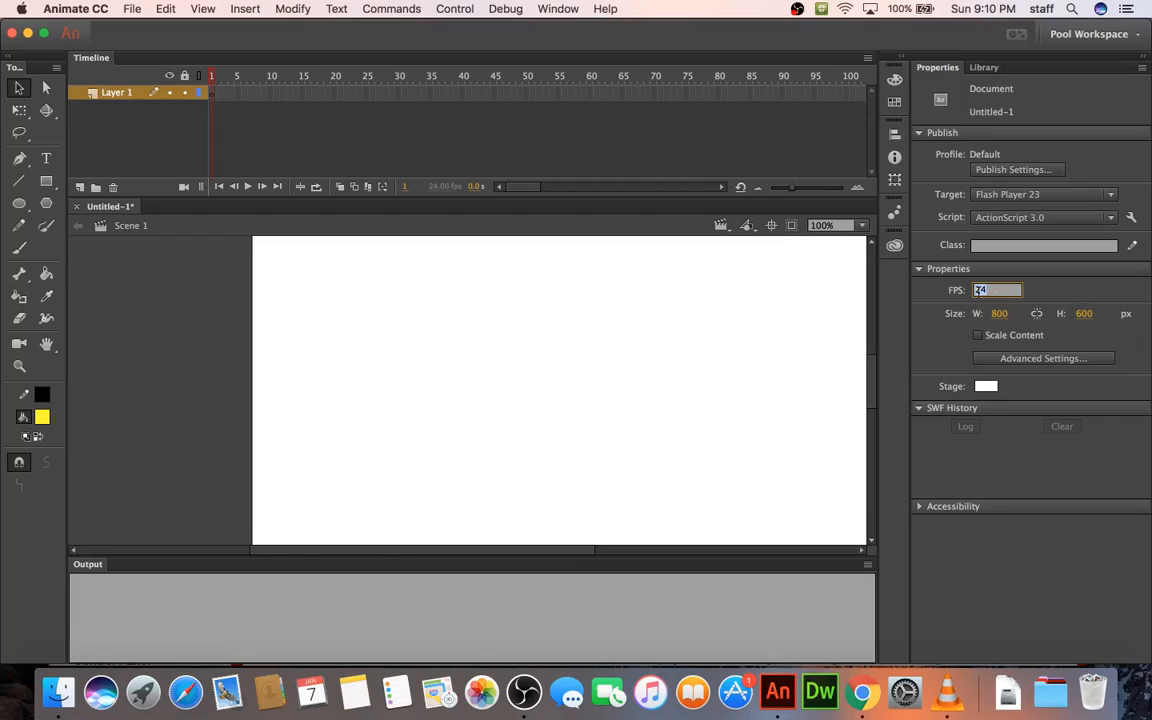
pyautogui.click(702, 373)
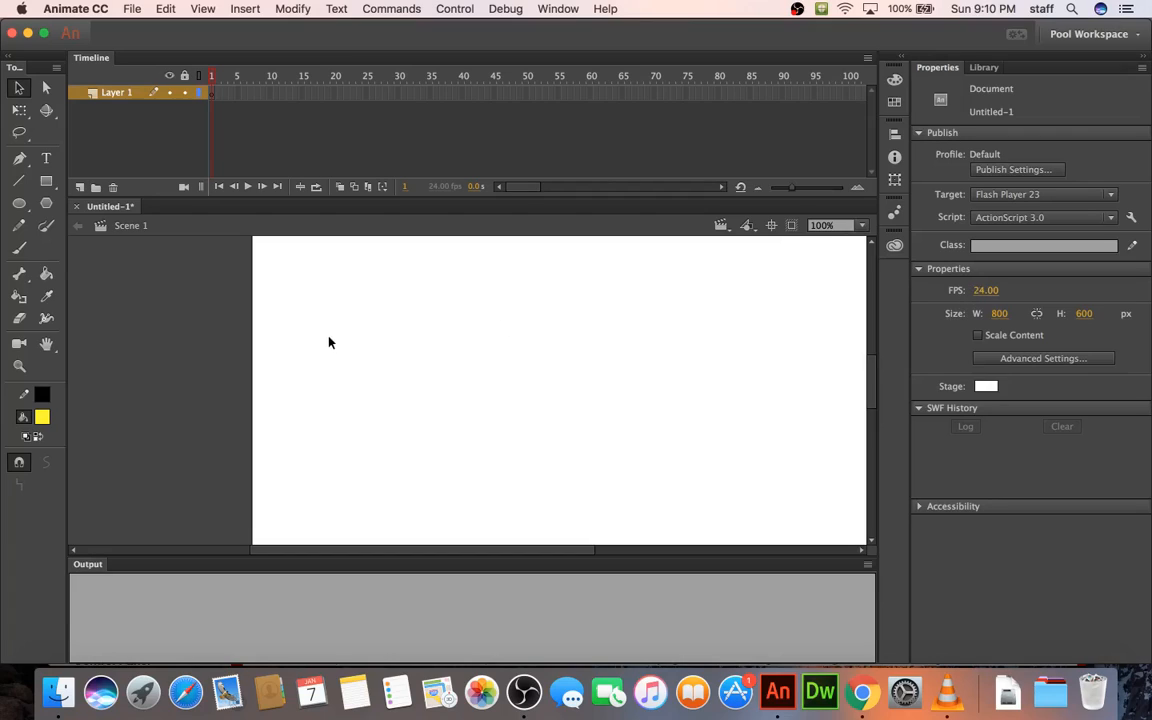
# - Draw a yellow circle with a black outline, about 69 px across, near the middle of the stage's left edge
pyautogui.press('super+2')
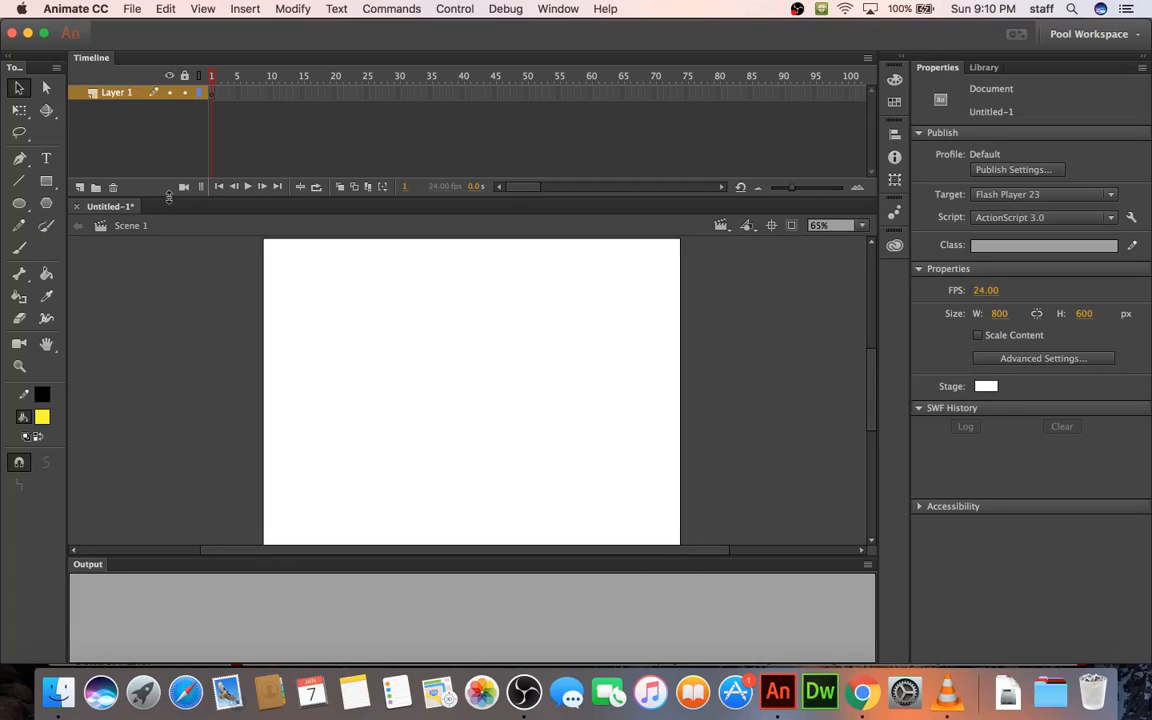
pyautogui.moveTo(169, 196); pyautogui.dragTo(170, 147)
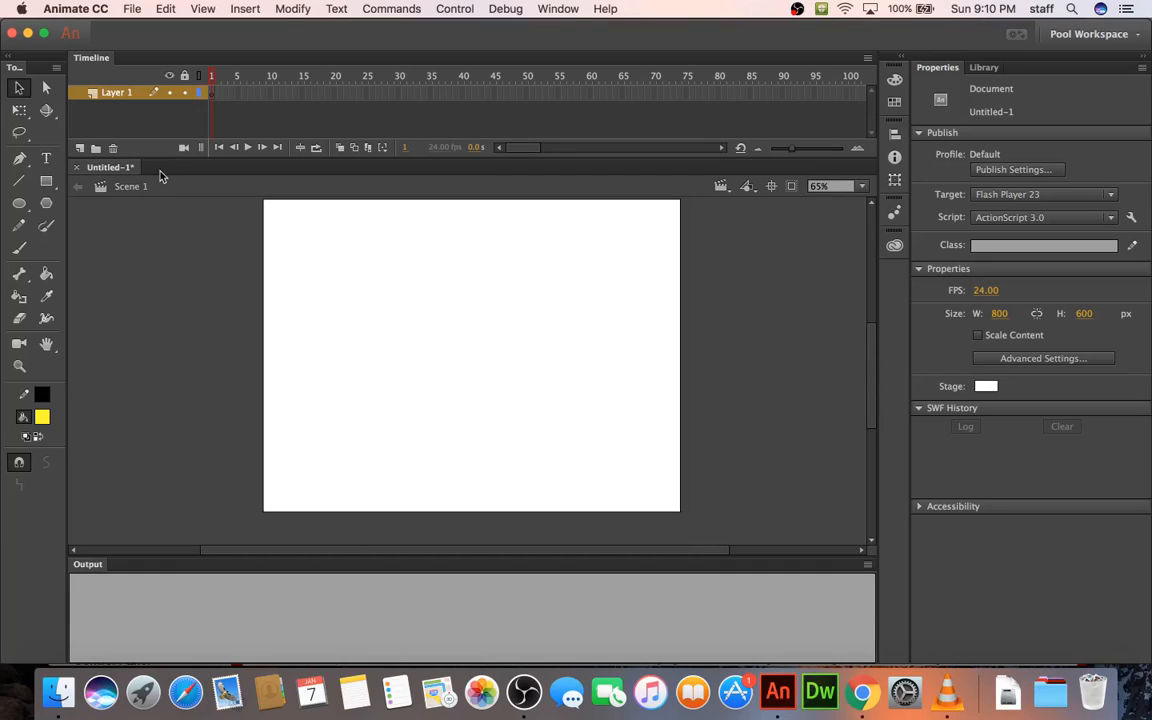
pyautogui.click(19, 203)
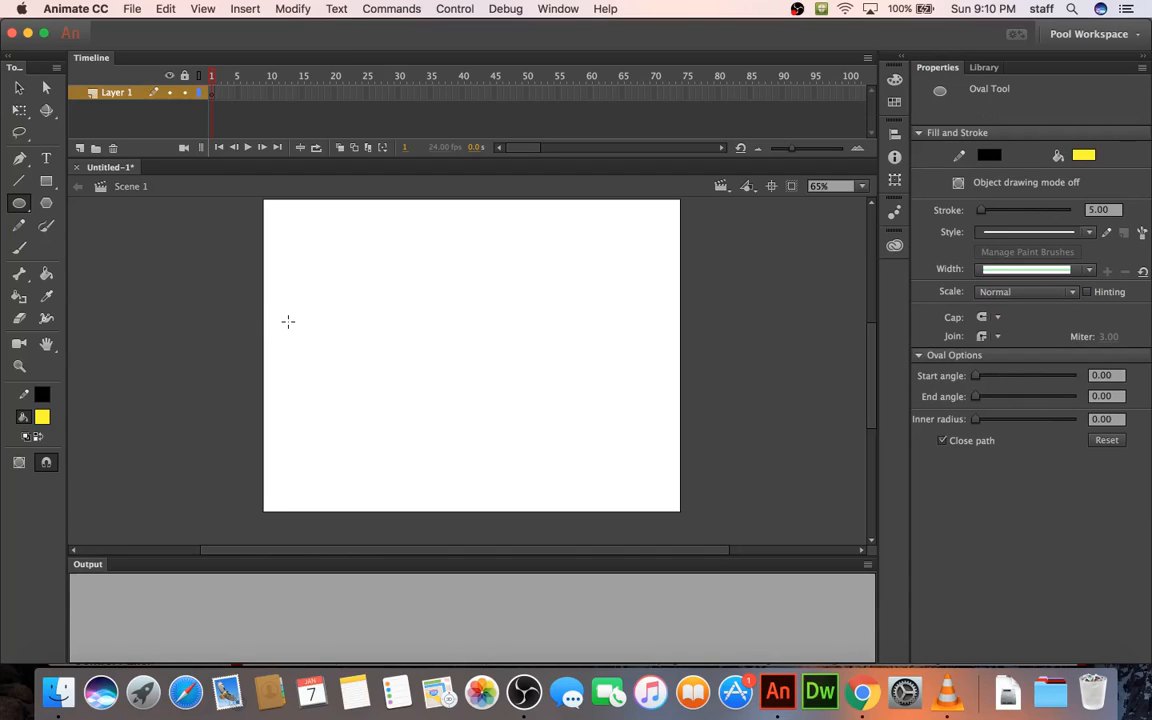
pyautogui.moveTo(285, 315); pyautogui.dragTo(318, 356)
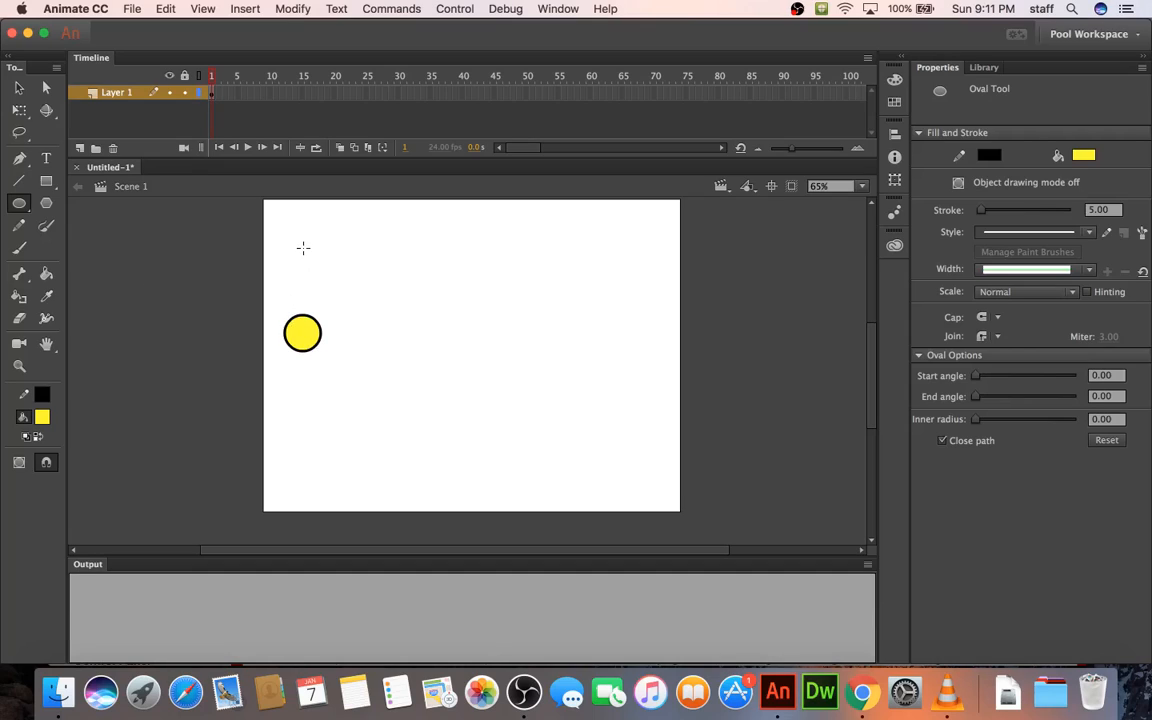
# - Try drawing a wide oval above the circle and undo it
pyautogui.moveTo(303, 248); pyautogui.dragTo(427, 291)
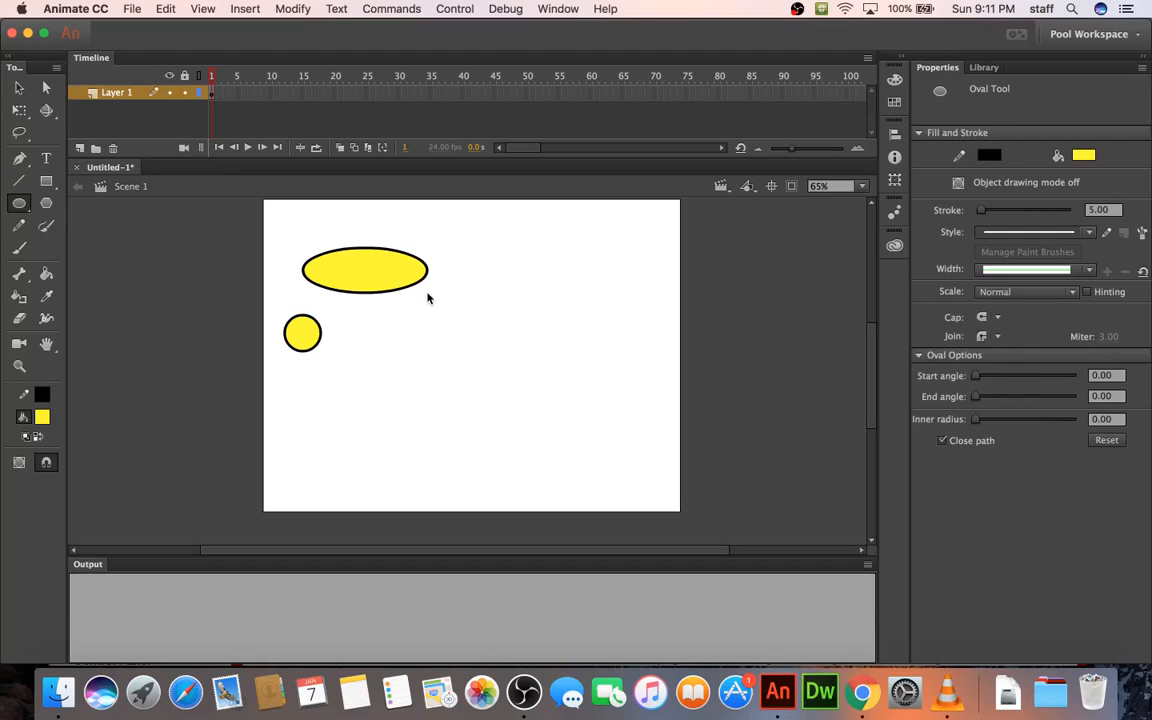
pyautogui.press('super+z')
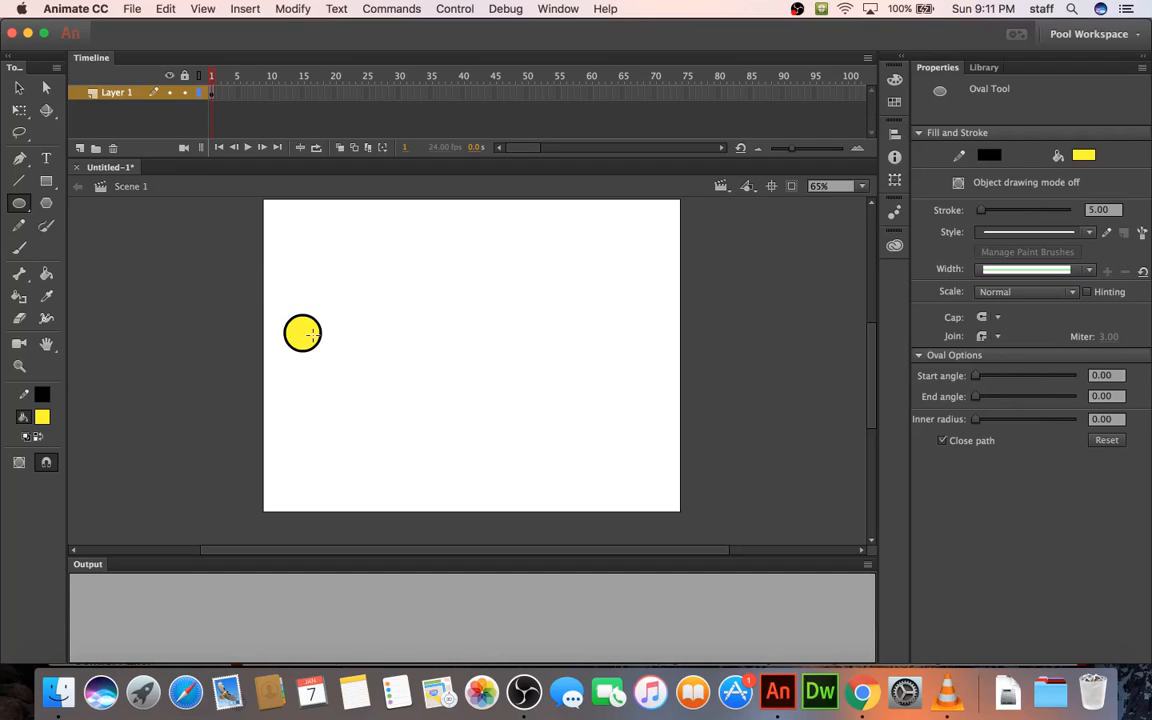
# - Select the whole circle and set its stroke height to 1
pyautogui.click(18, 87)
pyautogui.moveTo(277, 292); pyautogui.dragTo(337, 379)
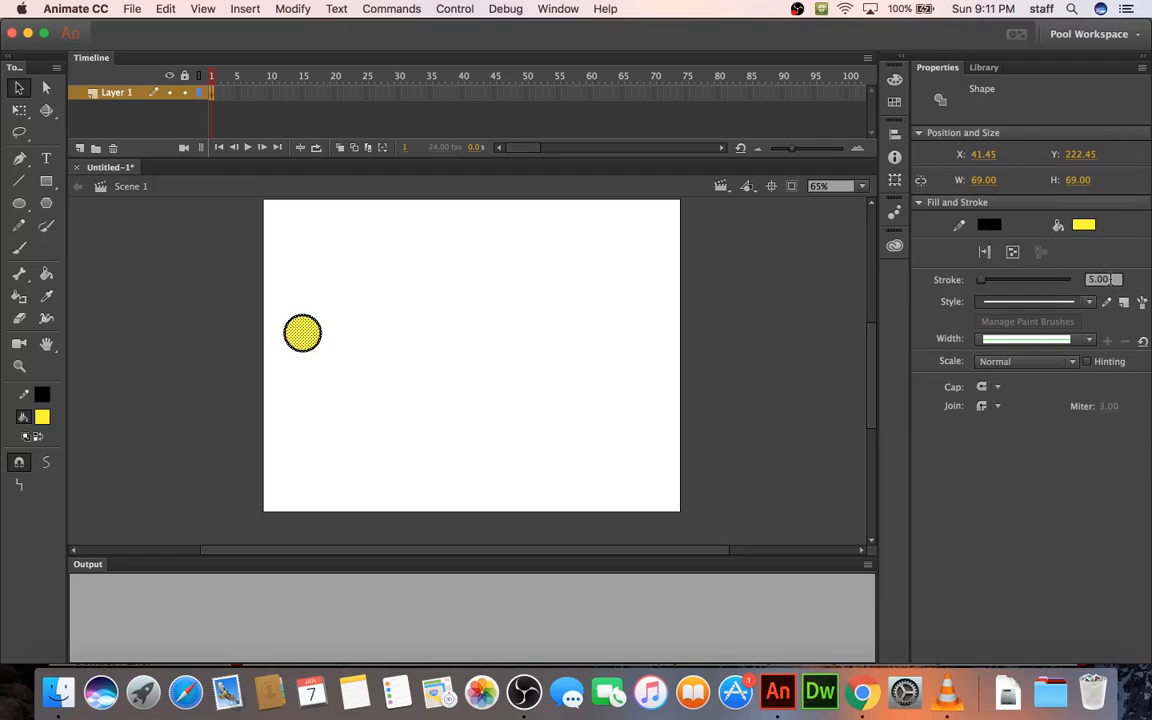
pyautogui.click(1113, 280)
pyautogui.write('1')
pyautogui.press('Return')
pyautogui.click(380, 321)
# - Reselect the whole circle and restore its stroke height to 5
pyautogui.moveTo(253, 295); pyautogui.dragTo(376, 412)
pyautogui.click(1097, 279)
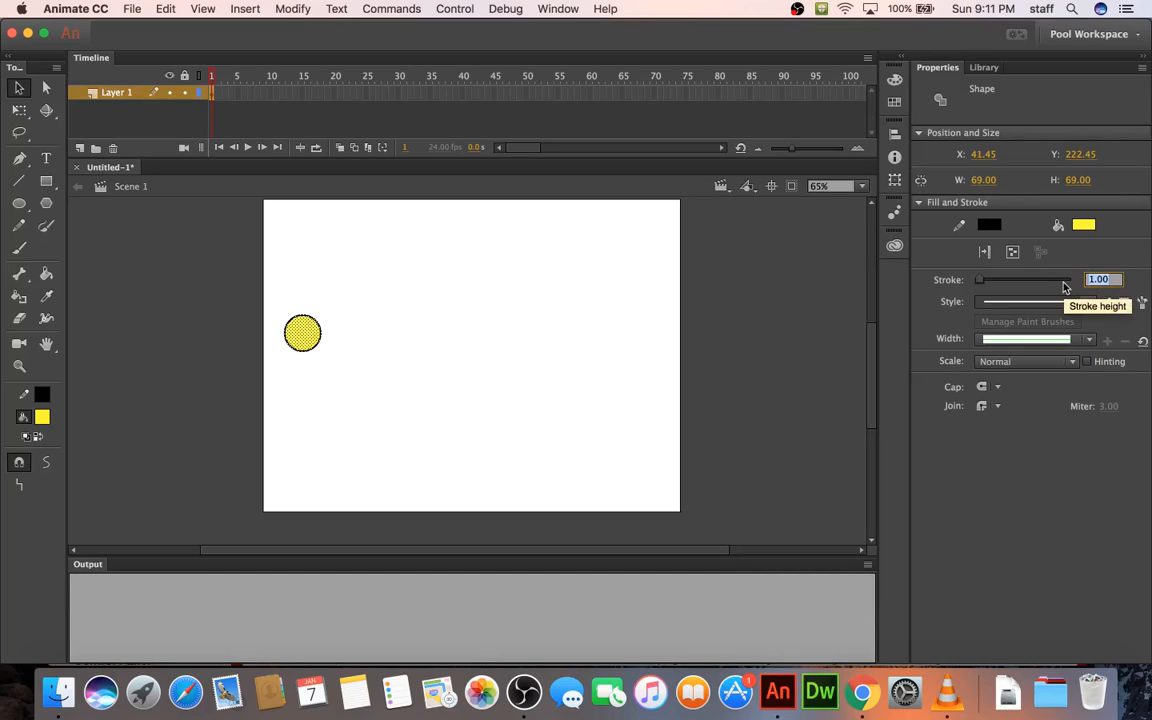
pyautogui.write('5')
pyautogui.press('Return')
pyautogui.click(259, 296)
# - Draw the stick figure's body, two legs and two arms beneath the circular head with the Line tool
pyautogui.click(19, 366)
pyautogui.moveTo(260, 302); pyautogui.dragTo(348, 430)
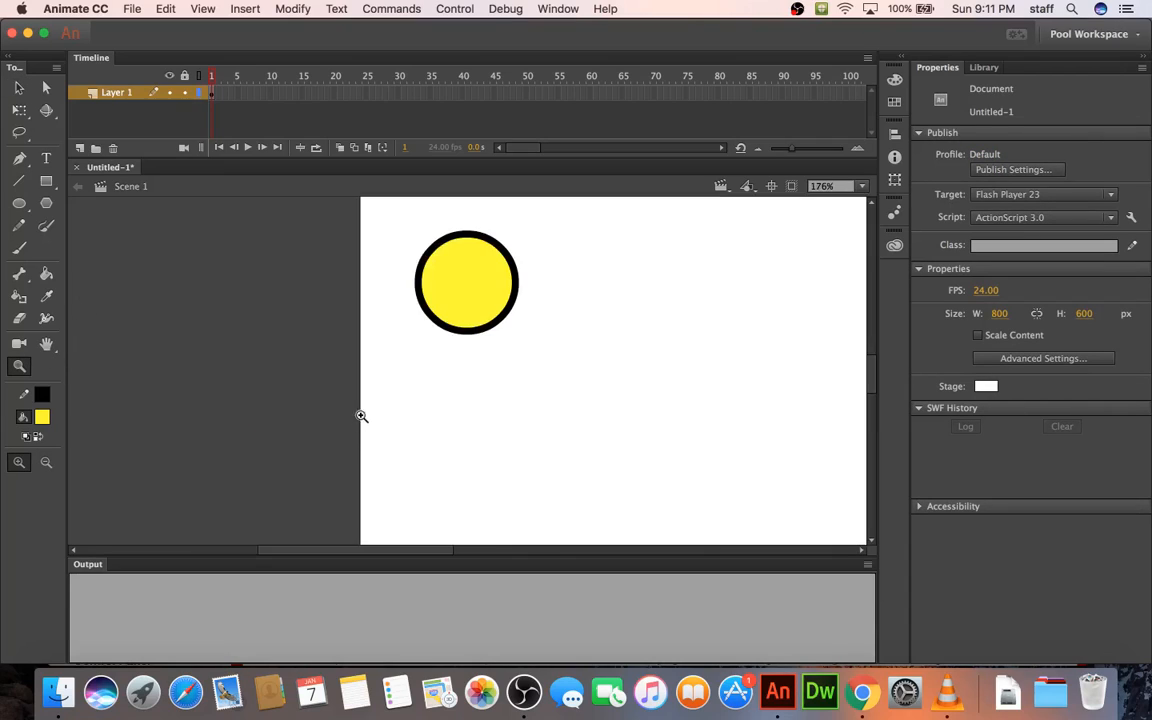
pyautogui.click(19, 180)
pyautogui.moveTo(465, 337); pyautogui.dragTo(464, 426)
pyautogui.moveTo(464, 426)
pyautogui.mouseDown()
pyautogui.moveTo(436, 458)
pyautogui.moveTo(478, 440)
pyautogui.moveTo(492, 457)
pyautogui.mouseUp()
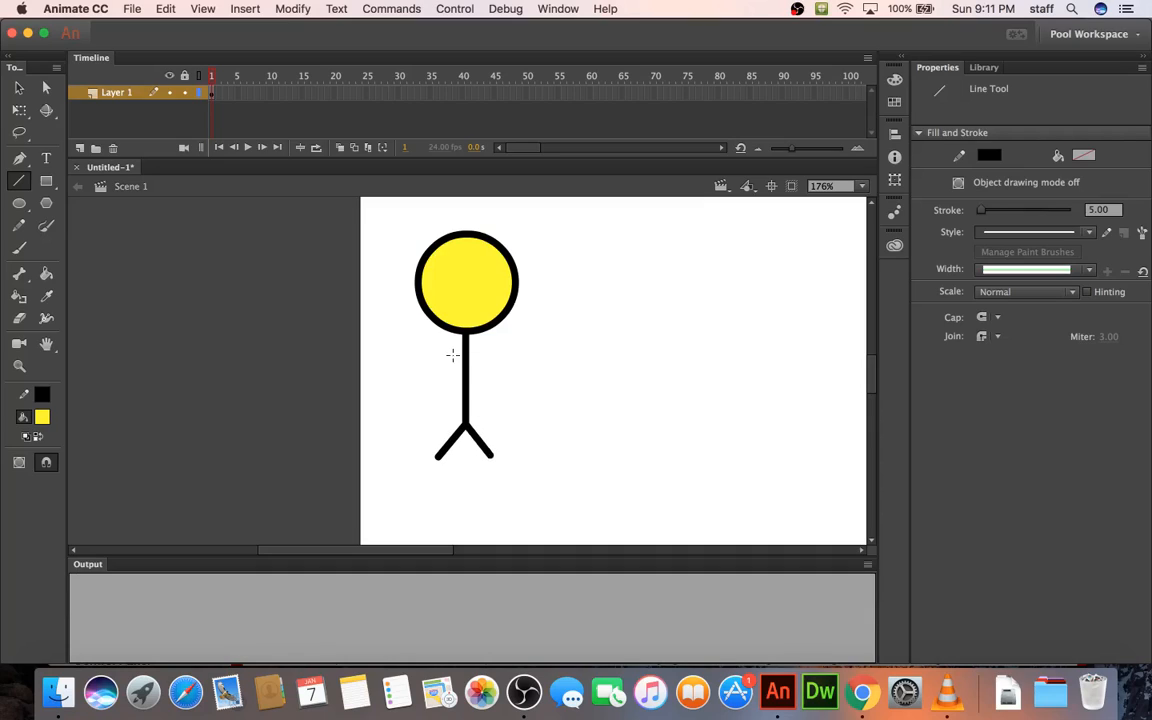
pyautogui.moveTo(432, 355); pyautogui.dragTo(499, 354)
# - Reshape the stick figure's right-hand arm by moving its free end and bending the line into a curve
pyautogui.click(17, 88)
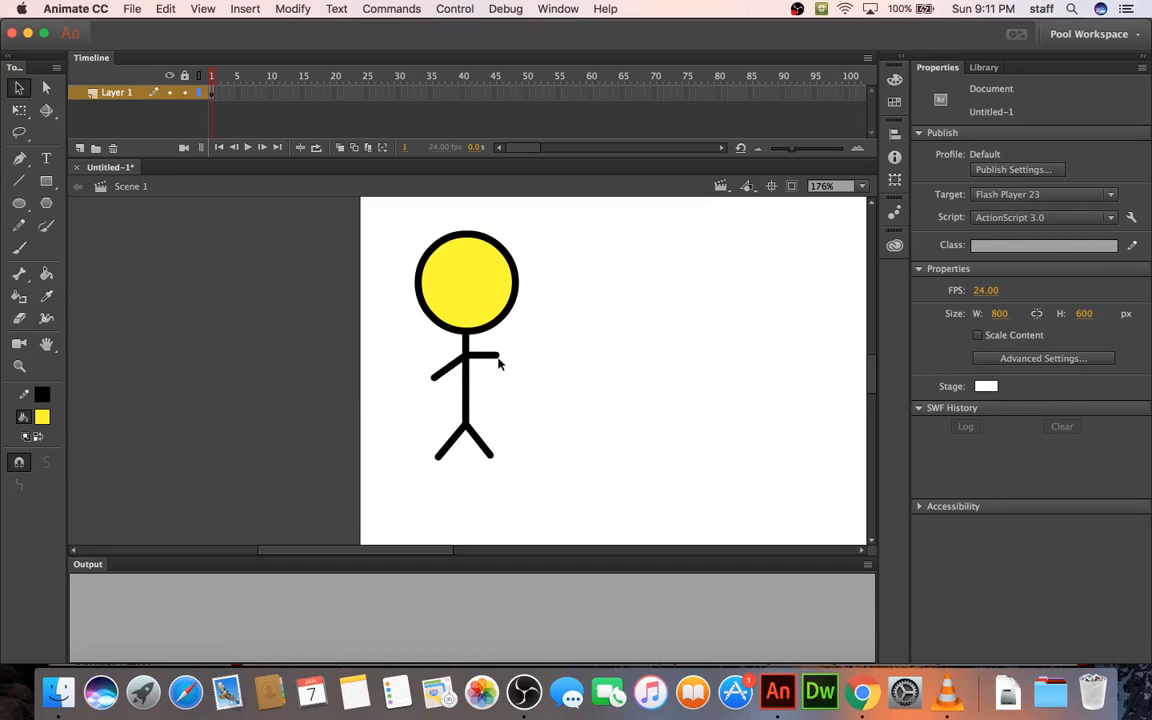
pyautogui.moveTo(500, 362); pyautogui.dragTo(498, 385)
pyautogui.moveTo(497, 381)
pyautogui.mouseDown()
pyautogui.moveTo(560, 358)
pyautogui.moveTo(516, 413)
pyautogui.moveTo(555, 333)
pyautogui.moveTo(597, 389)
pyautogui.moveTo(518, 412)
pyautogui.moveTo(531, 392)
pyautogui.moveTo(520, 400)
pyautogui.moveTo(567, 392)
pyautogui.moveTo(509, 404)
pyautogui.moveTo(532, 358)
pyautogui.moveTo(520, 389)
pyautogui.moveTo(538, 399)
pyautogui.moveTo(514, 393)
pyautogui.moveTo(515, 381)
pyautogui.mouseUp()
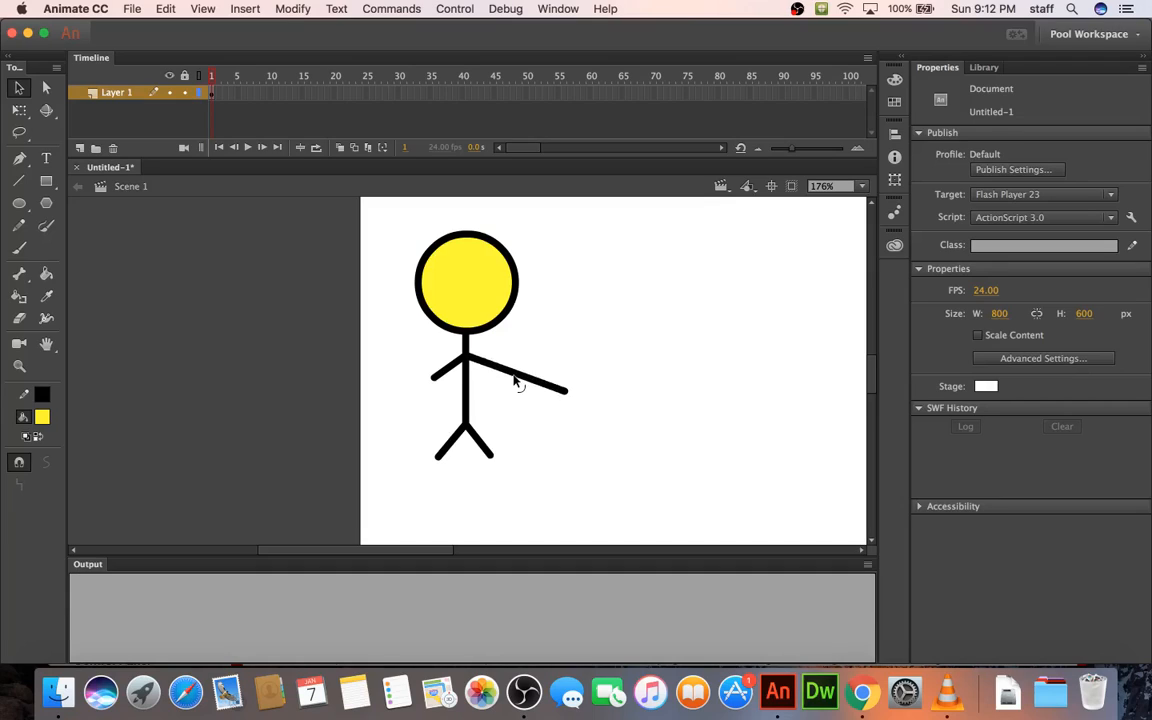
pyautogui.click(515, 381)
pyautogui.click(518, 390)
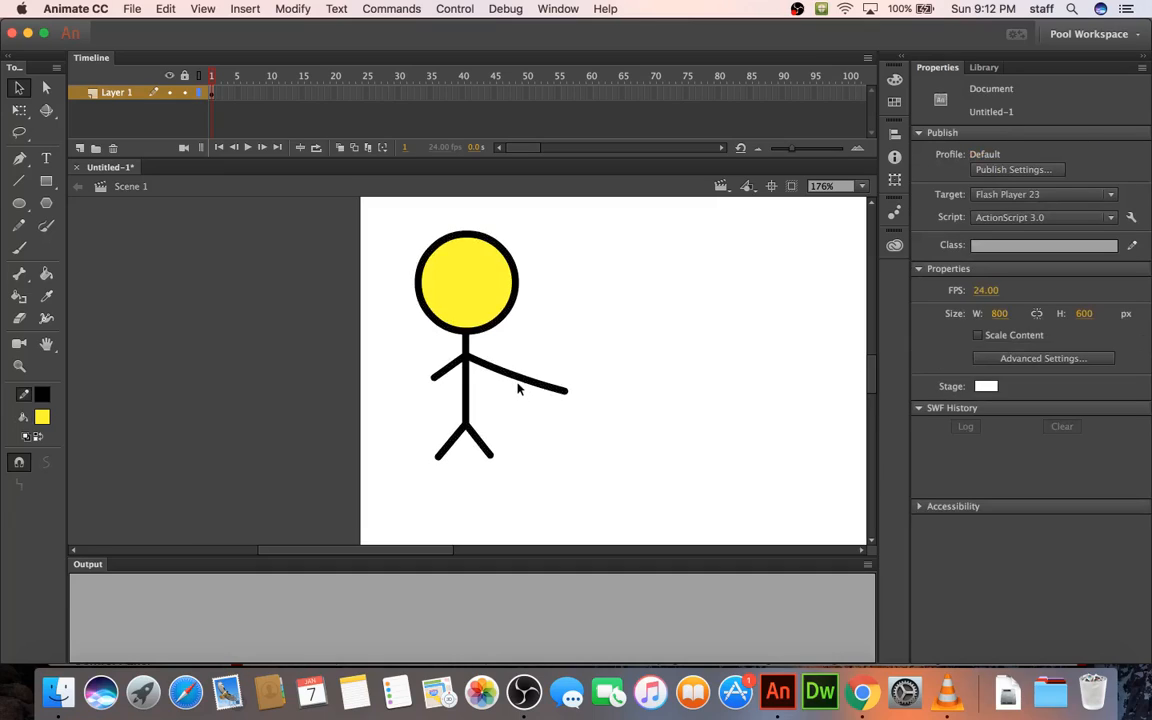
pyautogui.moveTo(568, 392); pyautogui.dragTo(518, 394)
# - Delete the curved right-hand arm and redraw it as a straight, downward-sloping line attached to the body
pyautogui.click(518, 392)
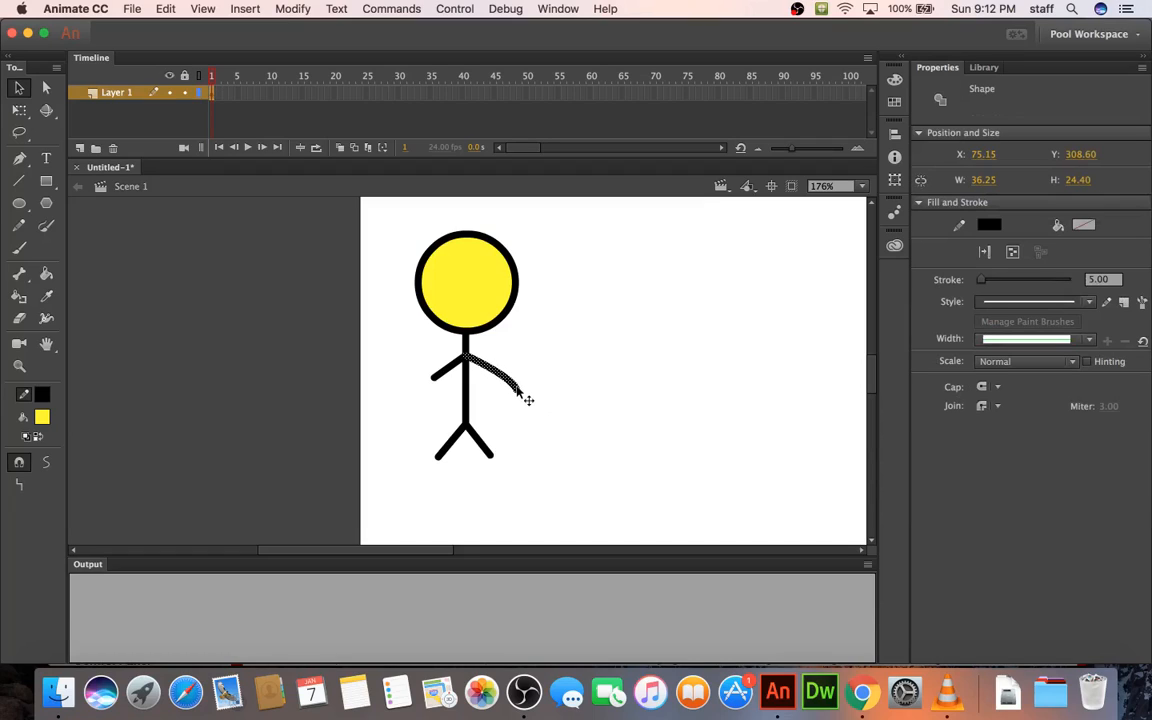
pyautogui.press('Delete')
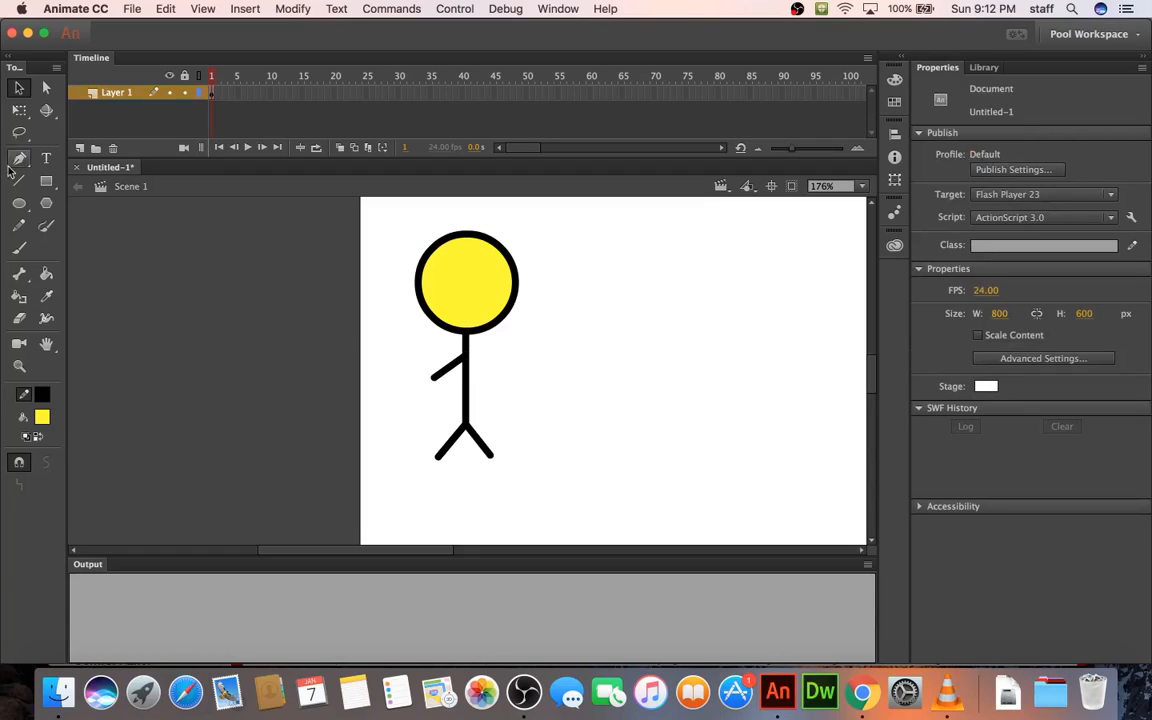
pyautogui.click(19, 183)
pyautogui.moveTo(470, 358); pyautogui.dragTo(506, 380)
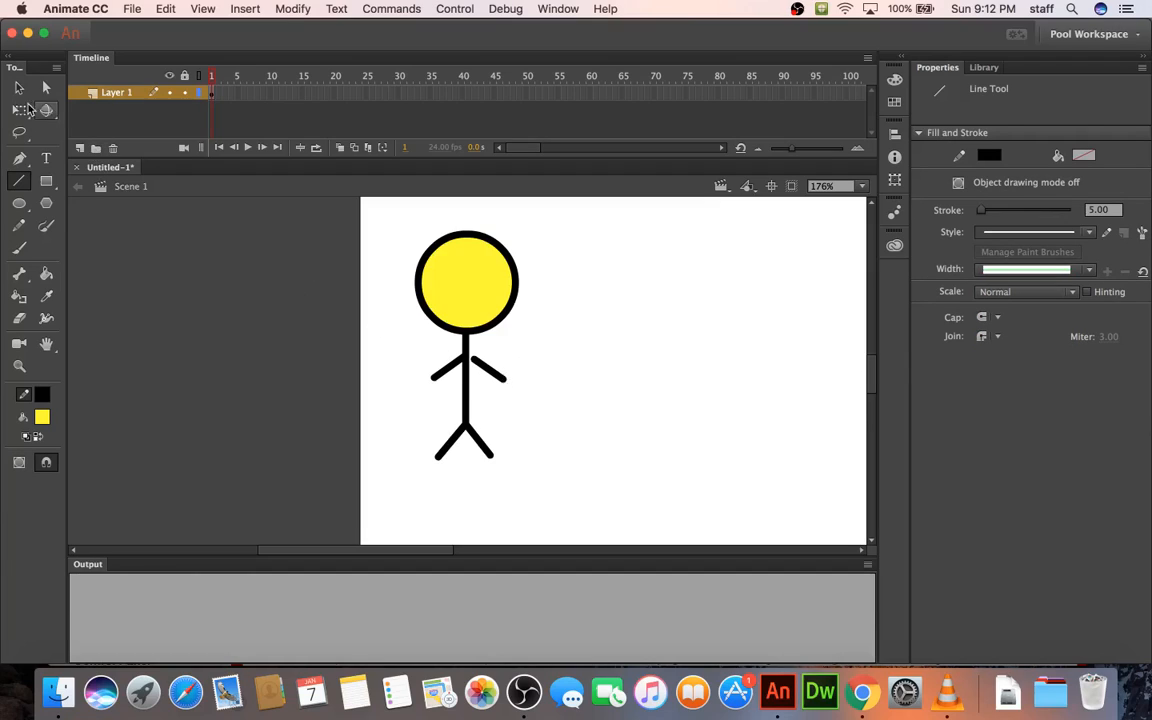
pyautogui.click(18, 89)
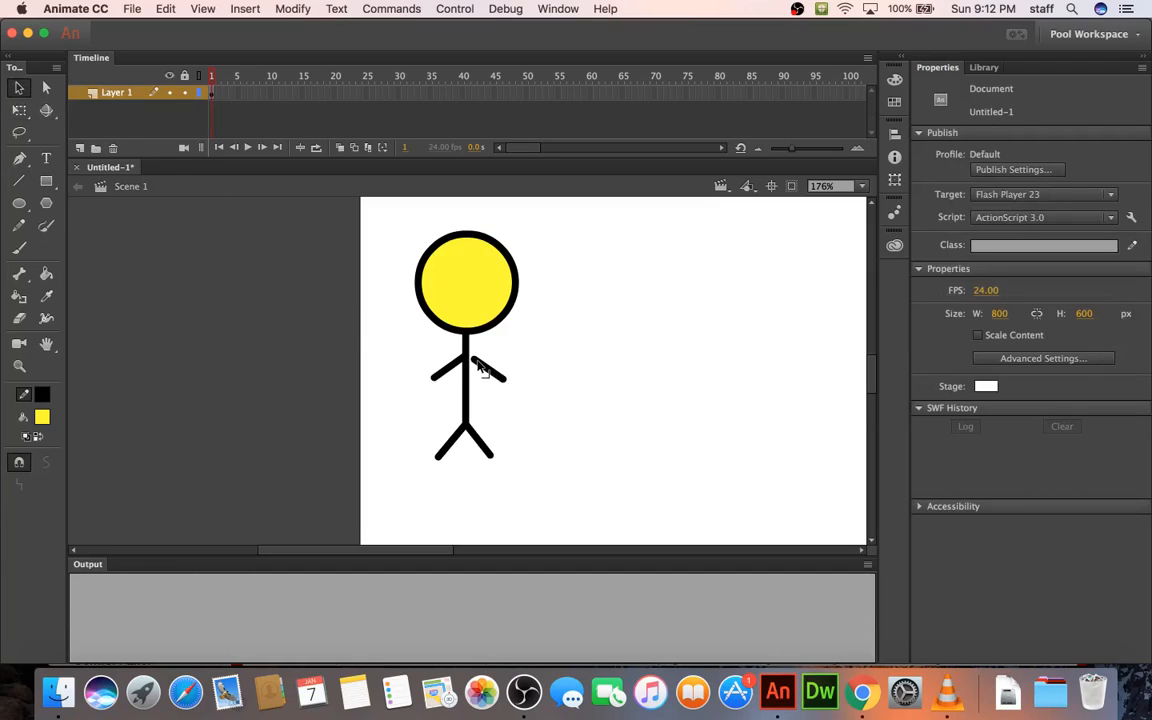
pyautogui.moveTo(475, 360); pyautogui.dragTo(495, 381)
# - Insert a keyframe at frame 55 of Layer 1
pyautogui.click(212, 93)
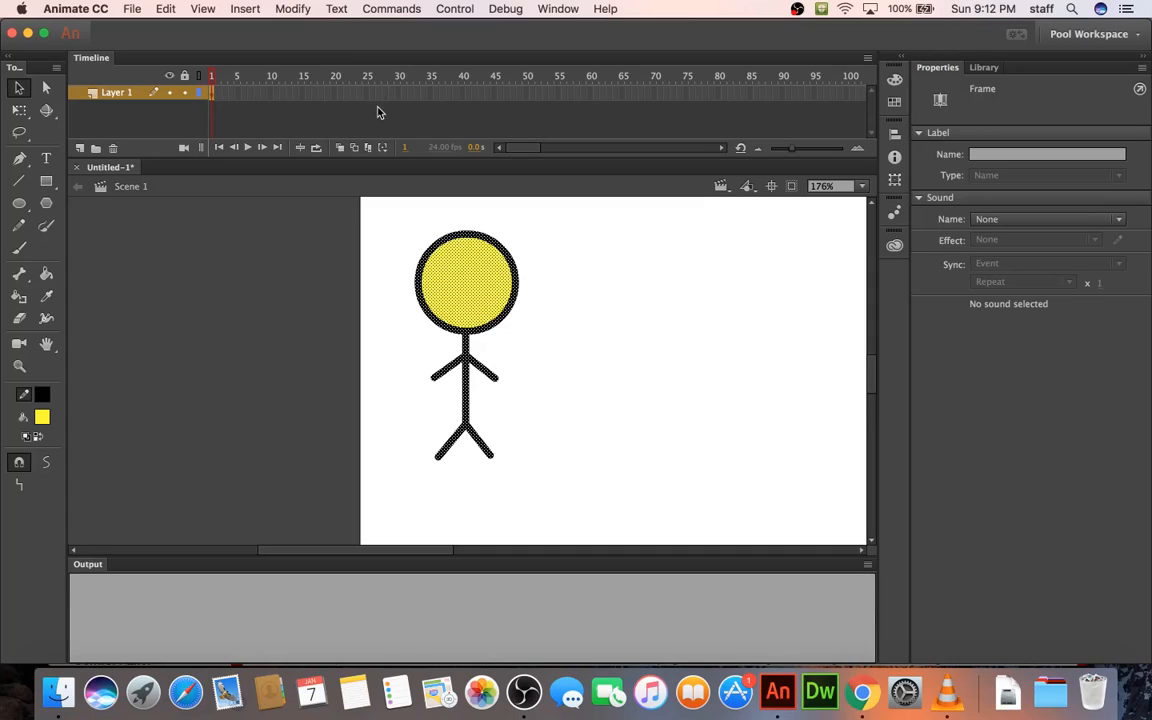
pyautogui.click(560, 98)
pyautogui.rightClick(559, 100)
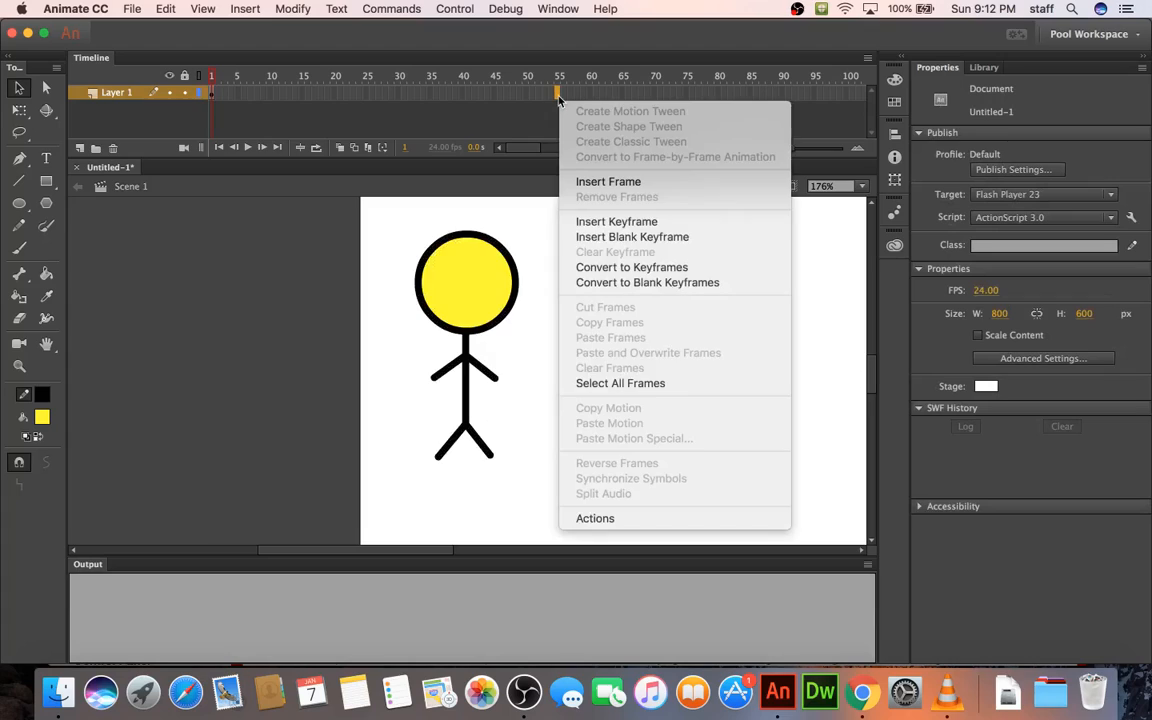
pyautogui.click(594, 222)
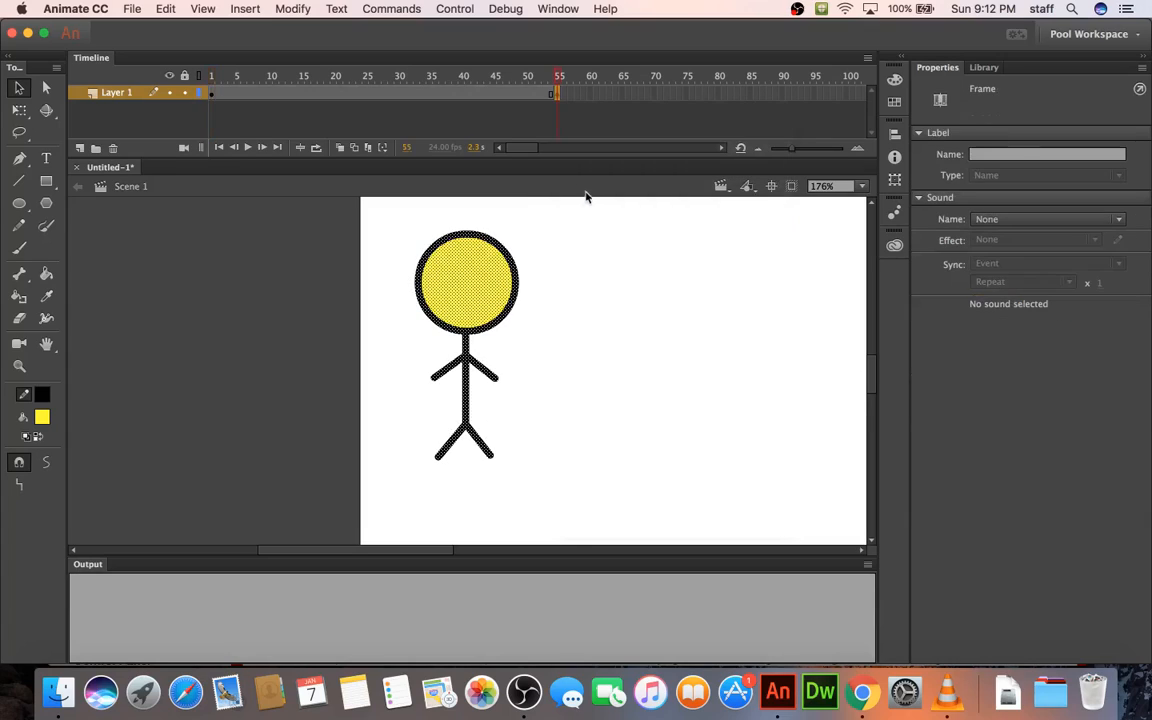
# - Insert a keyframe at frame 56 and nudge the whole stick figure slightly to the right
pyautogui.click(562, 98)
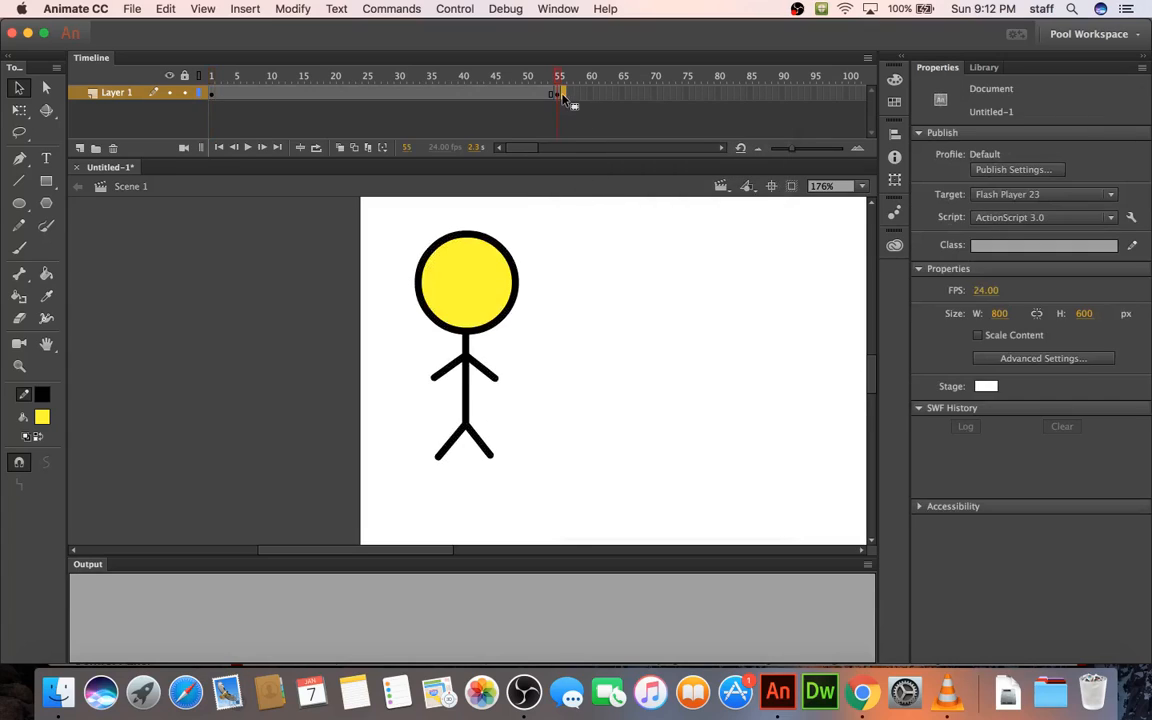
pyautogui.rightClick(563, 97)
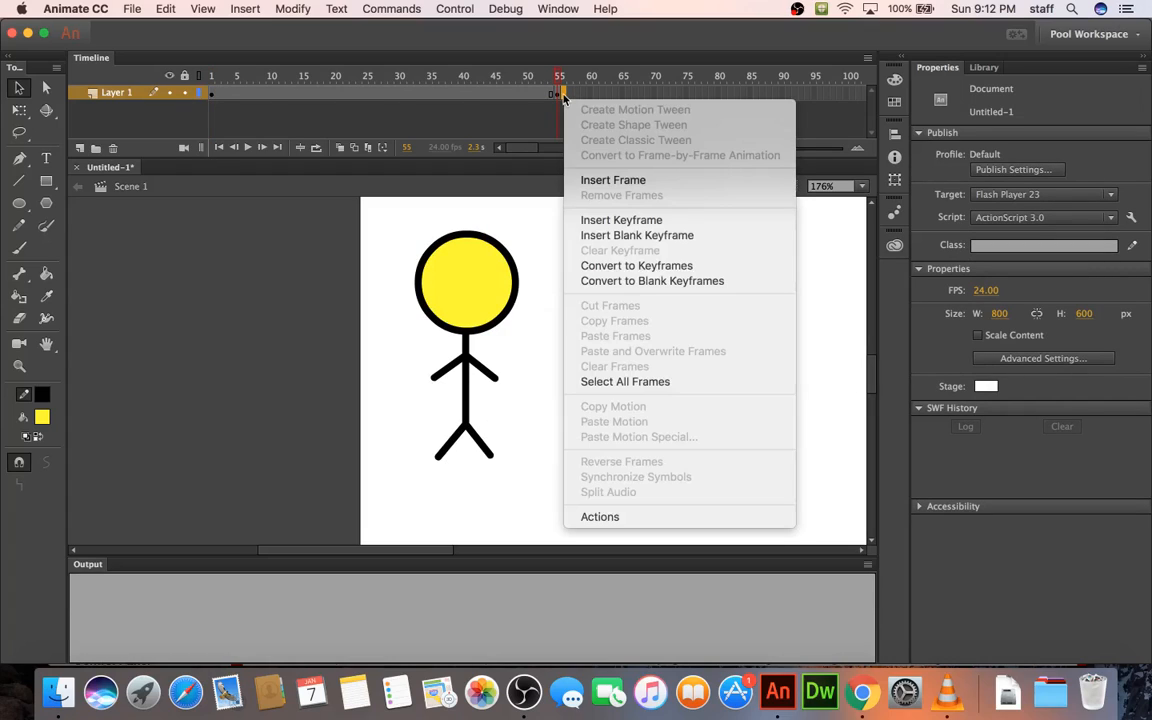
pyautogui.click(590, 220)
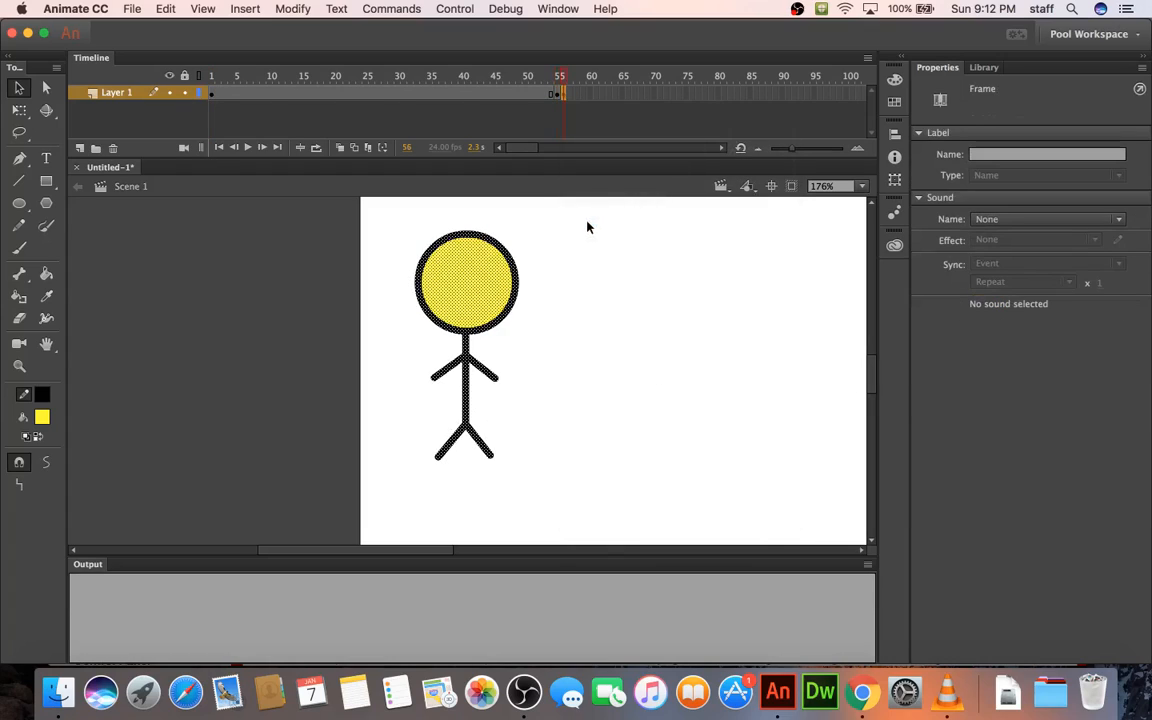
pyautogui.press('Right')
pyautogui.press('Right')
pyautogui.press('Right')
pyautogui.press('Right')
pyautogui.press('Right')
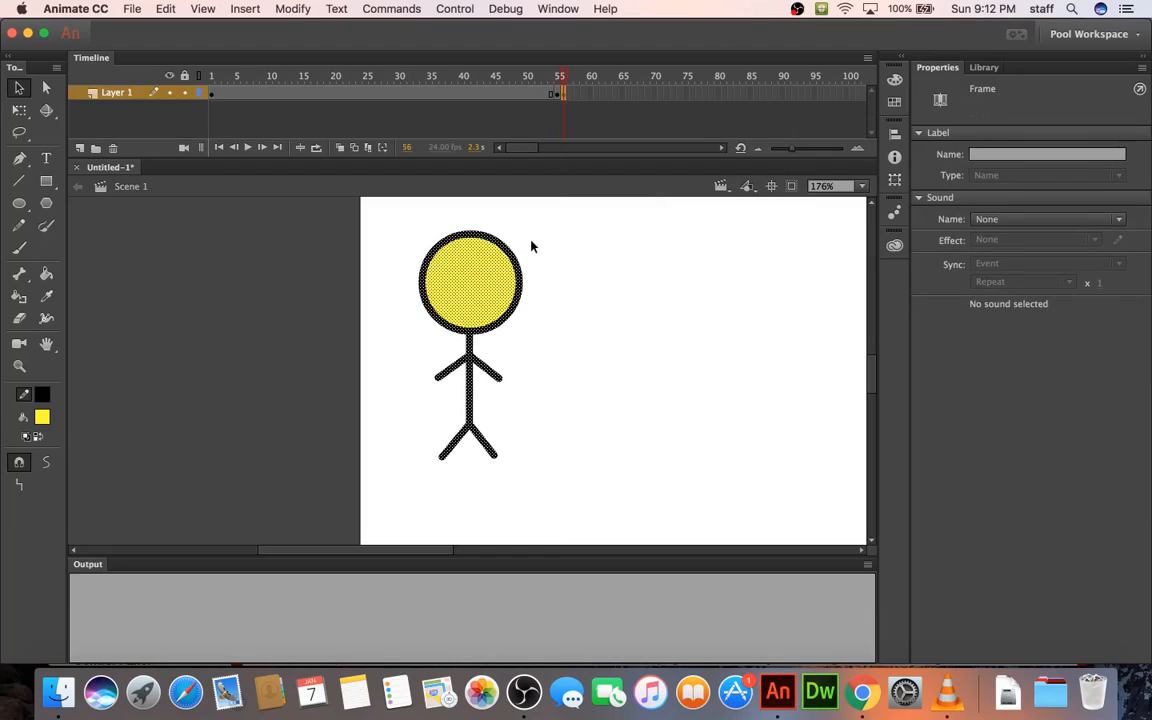
pyautogui.press('Right')
pyautogui.press('Right')
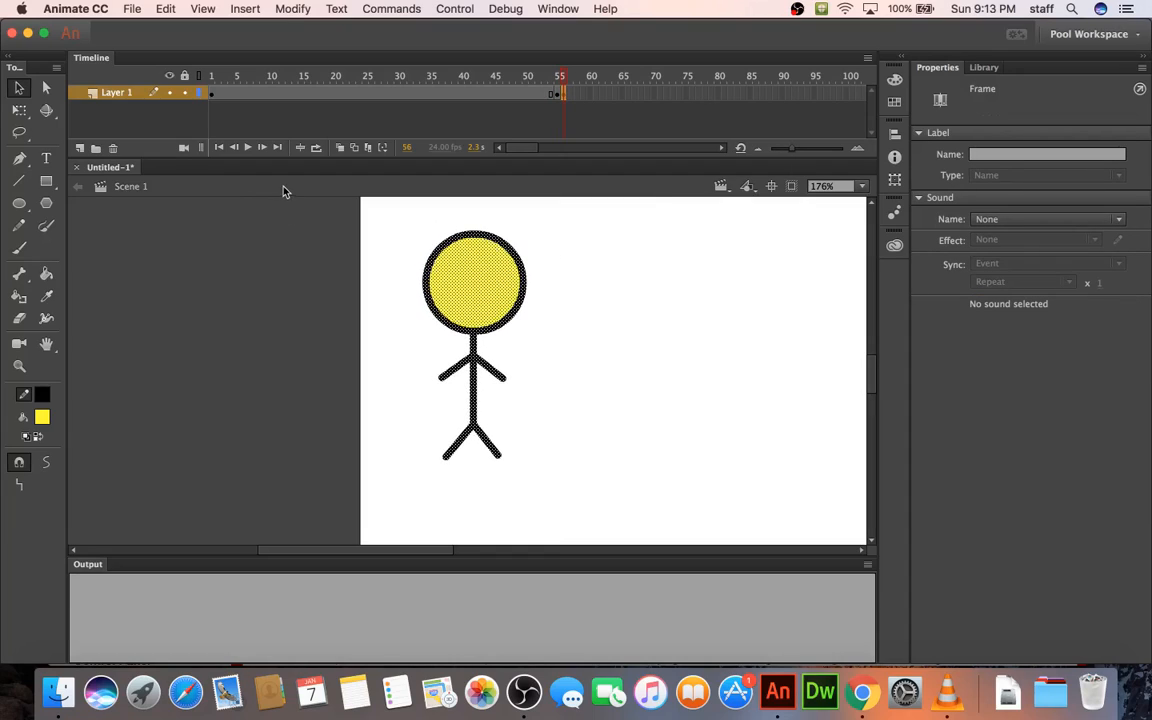
# - Turn on Onion Skin to compare the figure with the previous frame, and deselect the figure
pyautogui.click(340, 150)
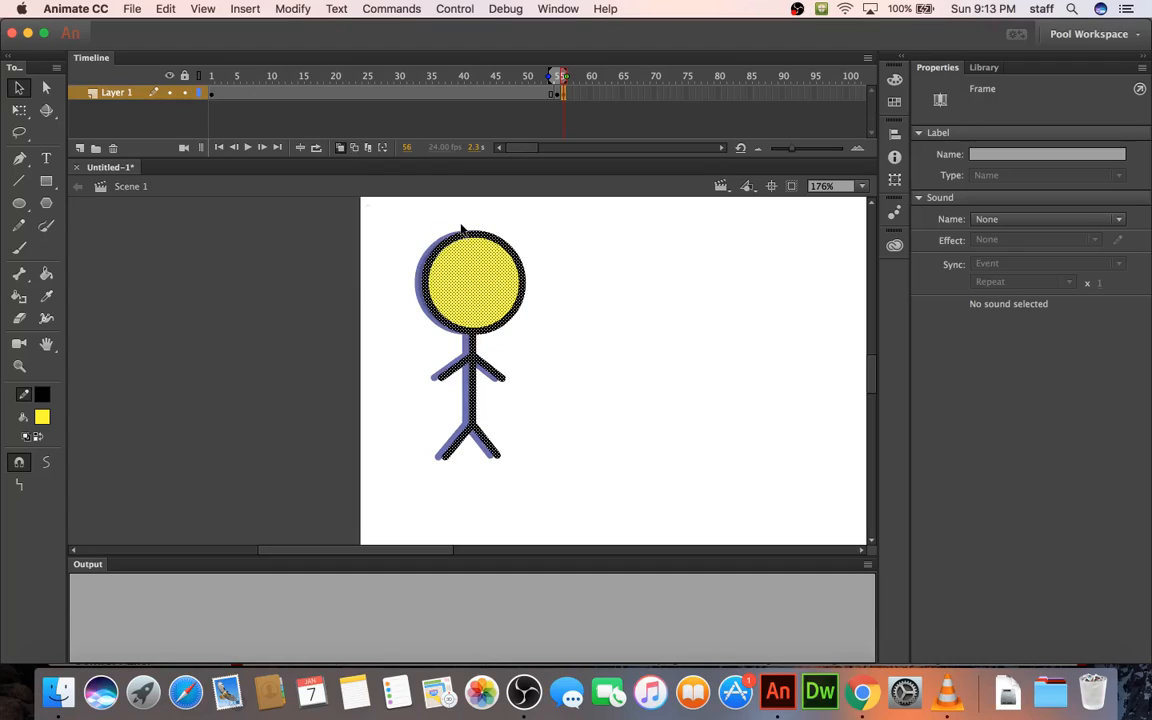
pyautogui.click(366, 252)
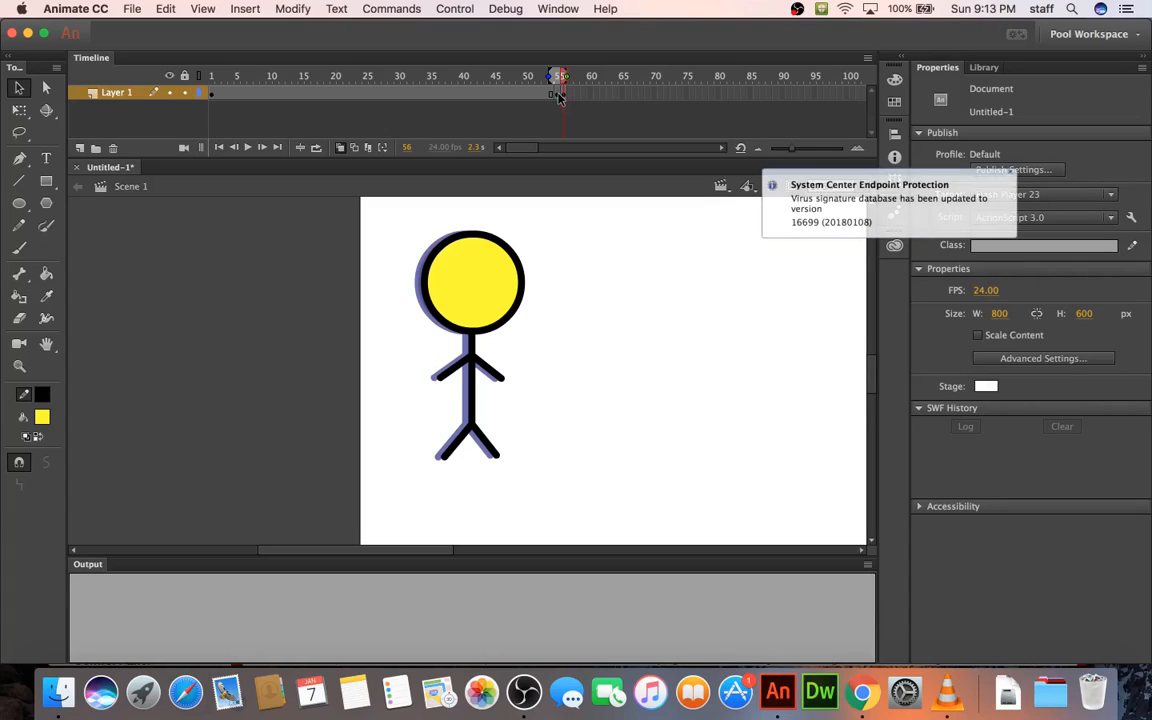
pyautogui.click(1010, 176)
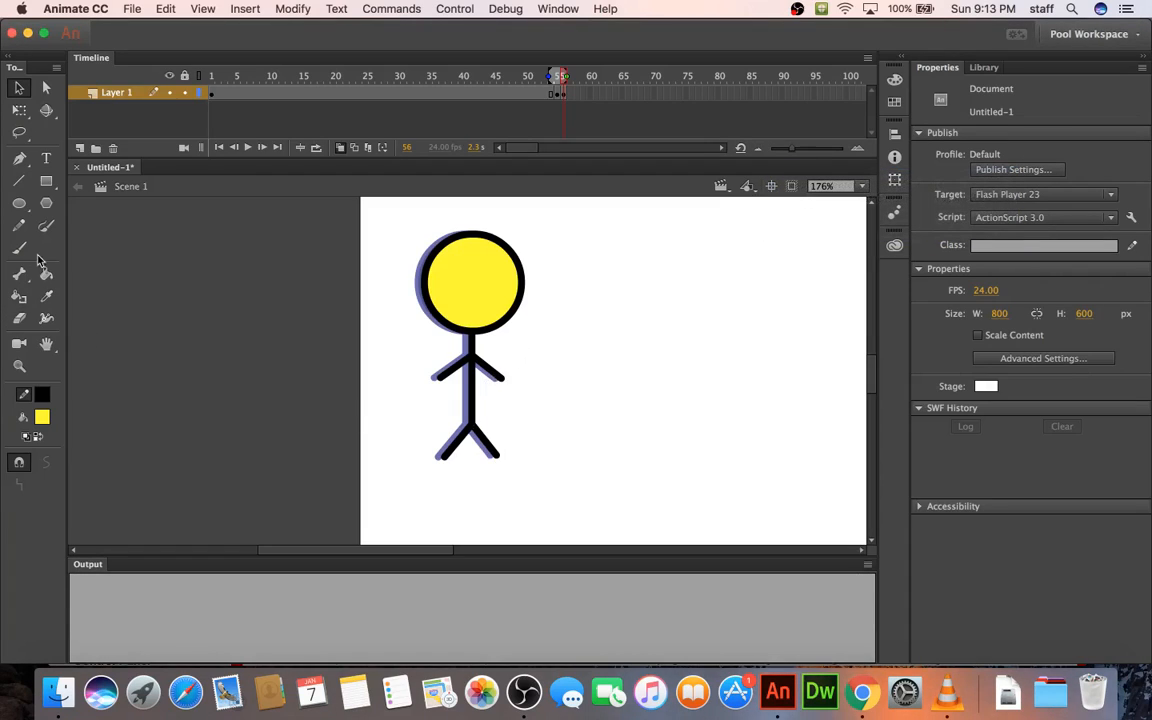
# - Adjust the leg poses in frame 56, moving the front foot back onto its previous position and raising the rear foot slightly
pyautogui.click(20, 370)
pyautogui.moveTo(397, 331); pyautogui.dragTo(538, 481)
pyautogui.moveTo(350, 360); pyautogui.dragTo(622, 538)
pyautogui.click(19, 87)
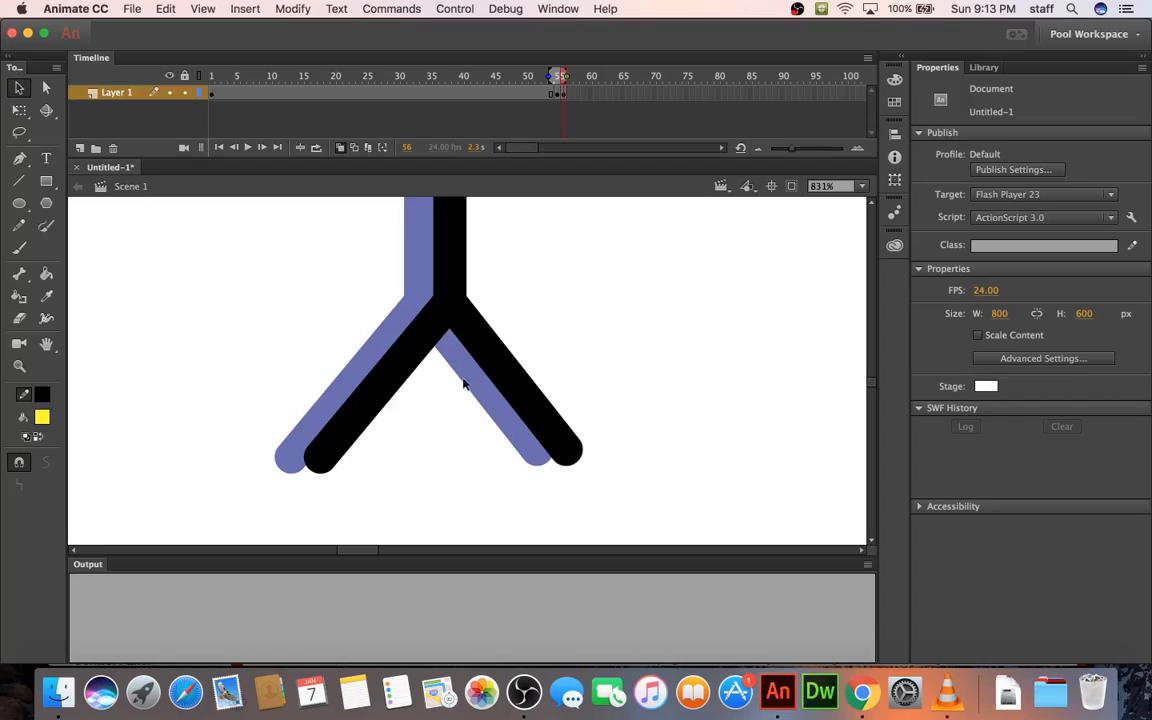
pyautogui.moveTo(568, 456); pyautogui.dragTo(540, 454)
pyautogui.moveTo(319, 465); pyautogui.dragTo(329, 454)
# - Insert a keyframe at frame 57 of Layer 1 and nudge the whole stick figure right by about one body-line width
pyautogui.click(570, 95)
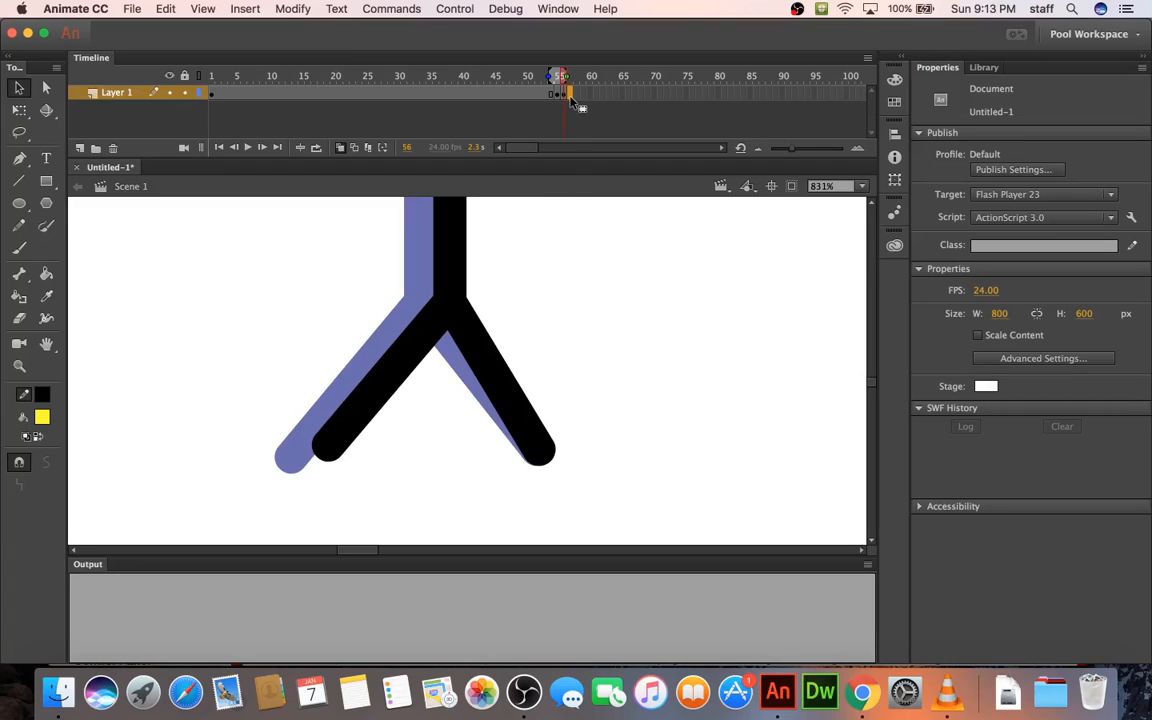
pyautogui.rightClick(571, 97)
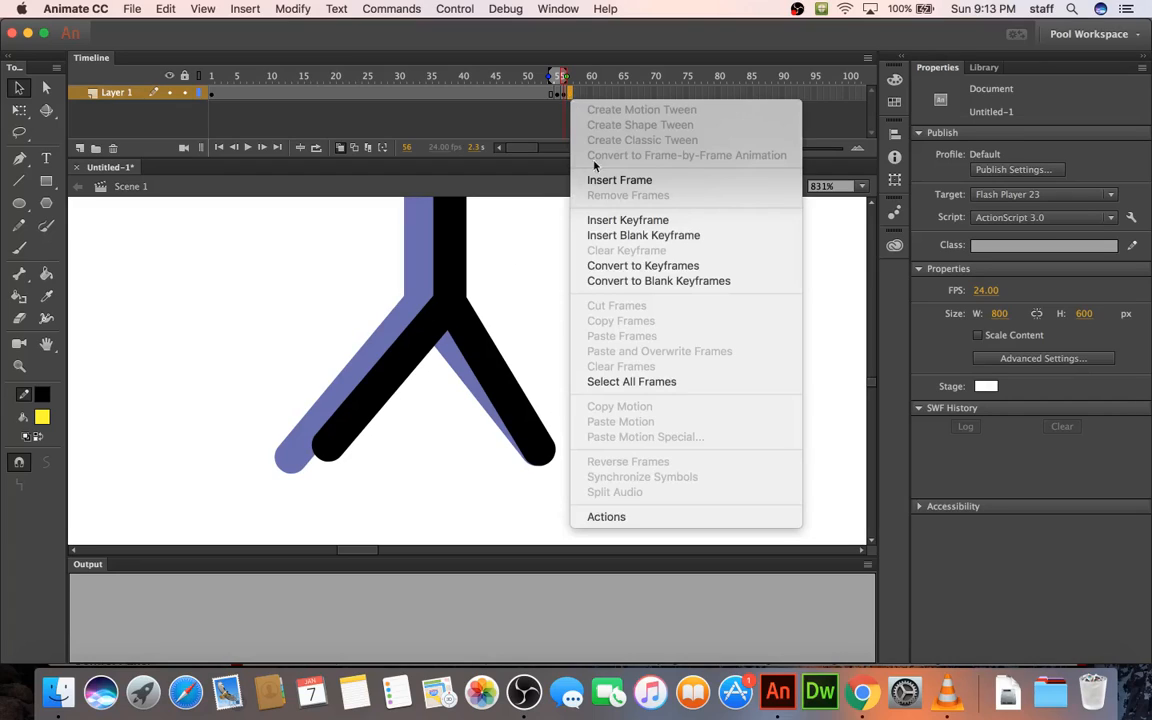
pyautogui.click(600, 220)
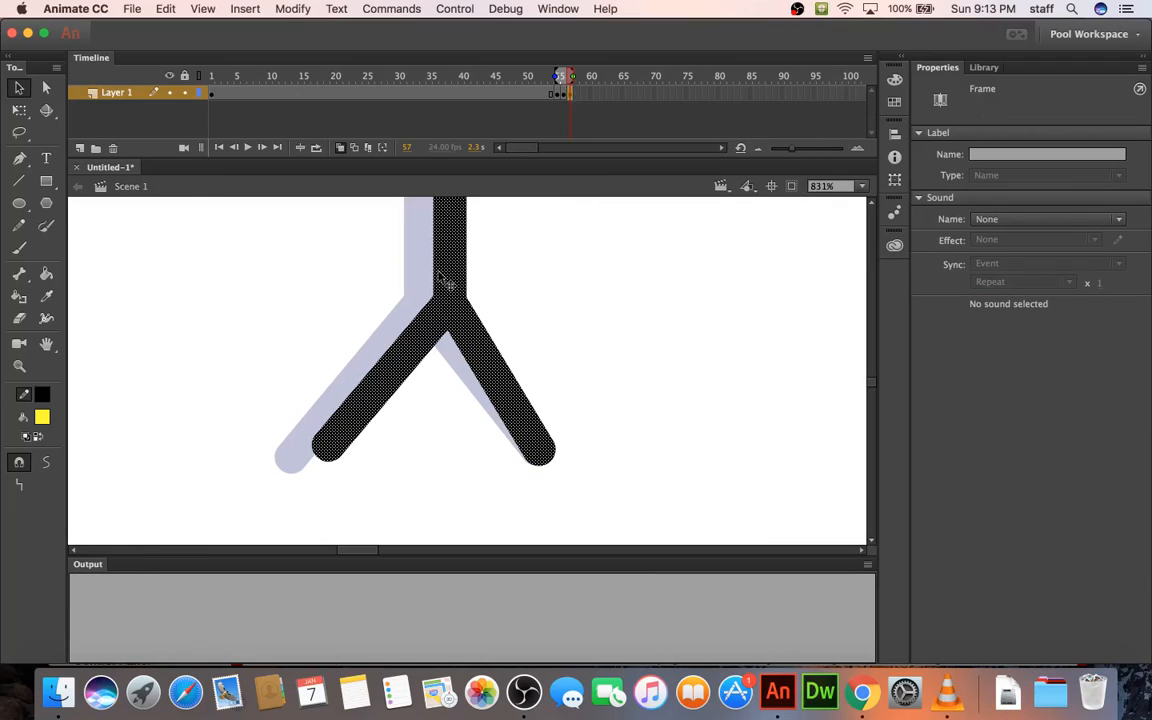
pyautogui.press('Right')
pyautogui.press('Right')
pyautogui.press('Right')
pyautogui.press('Right')
pyautogui.press('Right')
pyautogui.press('Right')
pyautogui.press('Right')
pyautogui.press('Right')
pyautogui.press('Right')
pyautogui.press('Right')
pyautogui.press('Right')
pyautogui.press('Right')
pyautogui.press('Right')
pyautogui.press('Right')
pyautogui.press('Right')
pyautogui.press('Right')
pyautogui.press('Right')
pyautogui.press('Right')
pyautogui.press('Right')
pyautogui.press('Right')
pyautogui.press('Right')
pyautogui.press('Right')
pyautogui.press('Right')
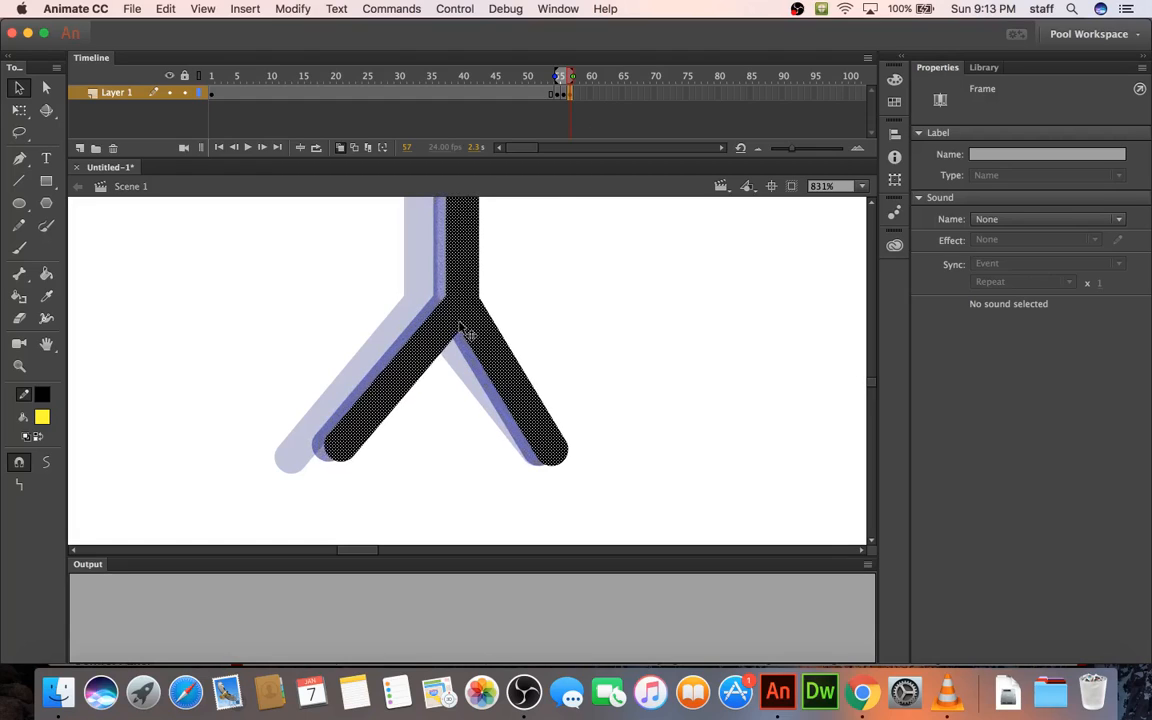
pyautogui.press('Right')
pyautogui.press('Right')
pyautogui.press('Right')
pyautogui.press('Right')
pyautogui.press('Right')
pyautogui.press('Right')
pyautogui.press('Right')
pyautogui.press('Right')
pyautogui.press('Right')
pyautogui.press('Right')
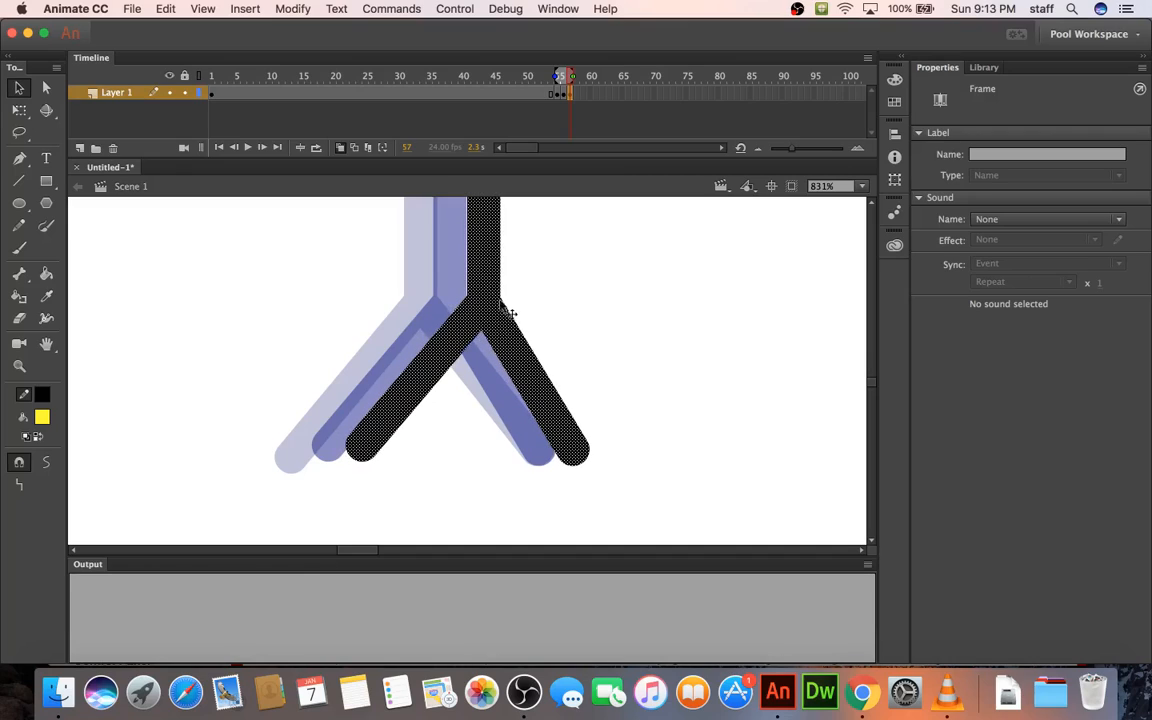
pyautogui.press('Left')
pyautogui.press('Left')
pyautogui.press('Left')
# - Pose the legs in frame 57, moving the front foot back onto its previous position and the rear foot forward and slightly up
pyautogui.click(555, 295)
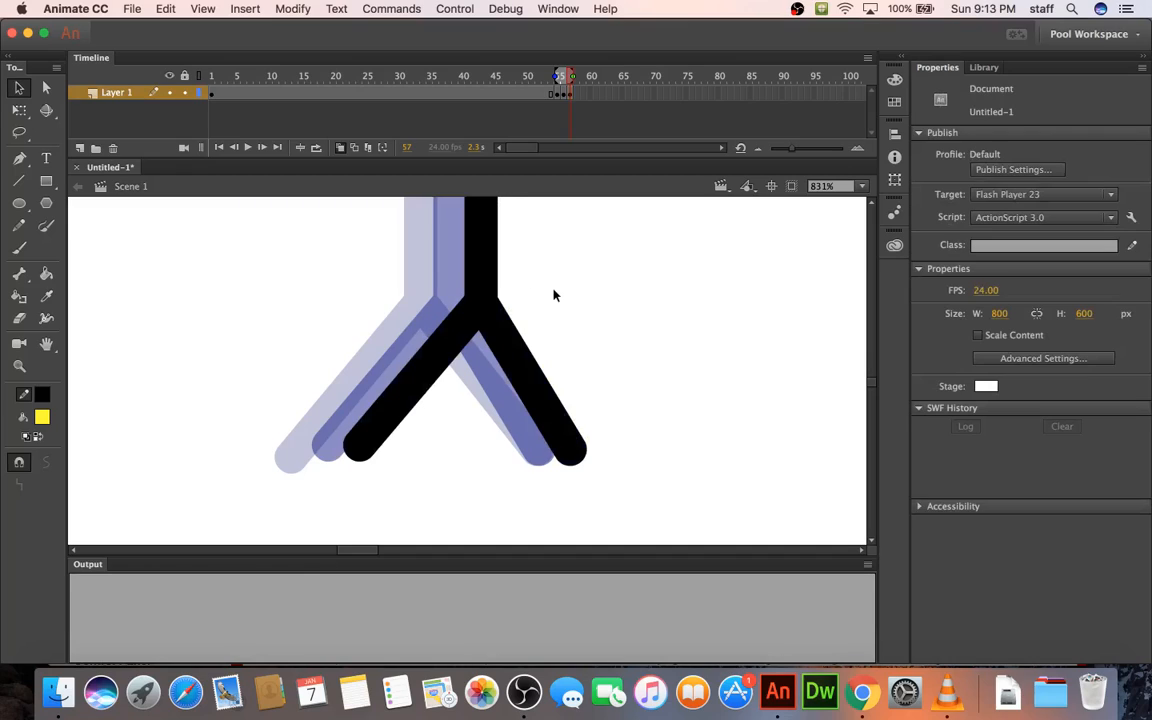
pyautogui.moveTo(577, 460); pyautogui.dragTo(547, 463)
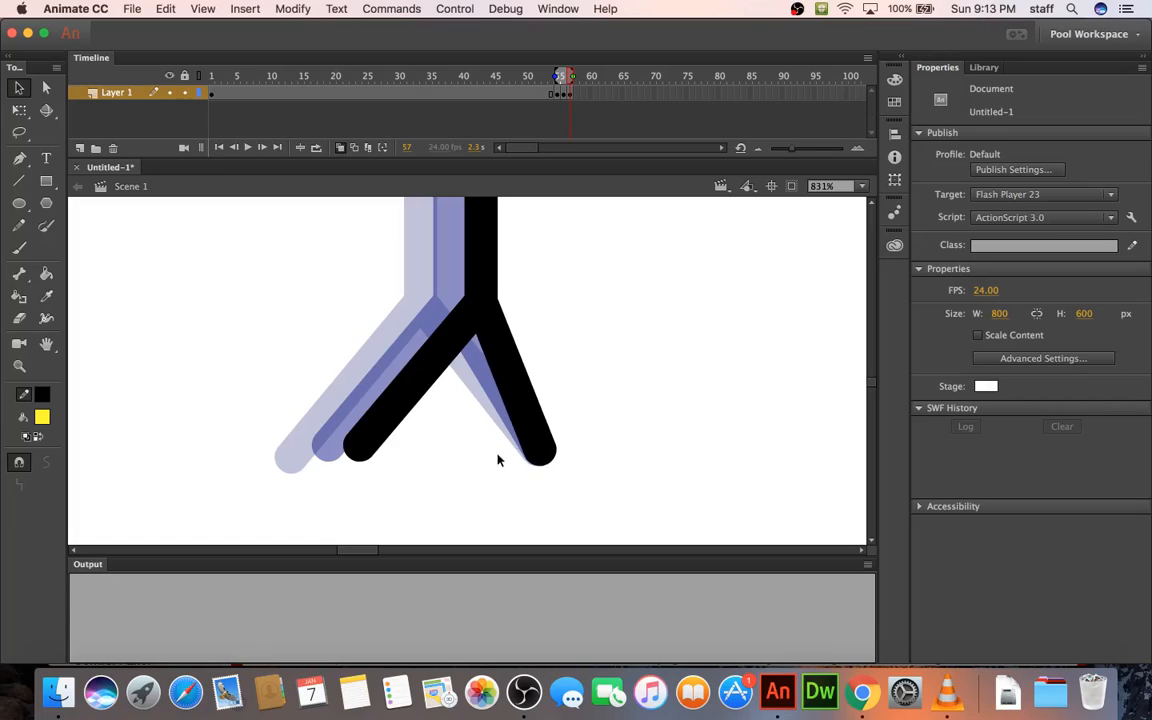
pyautogui.moveTo(365, 455); pyautogui.dragTo(386, 438)
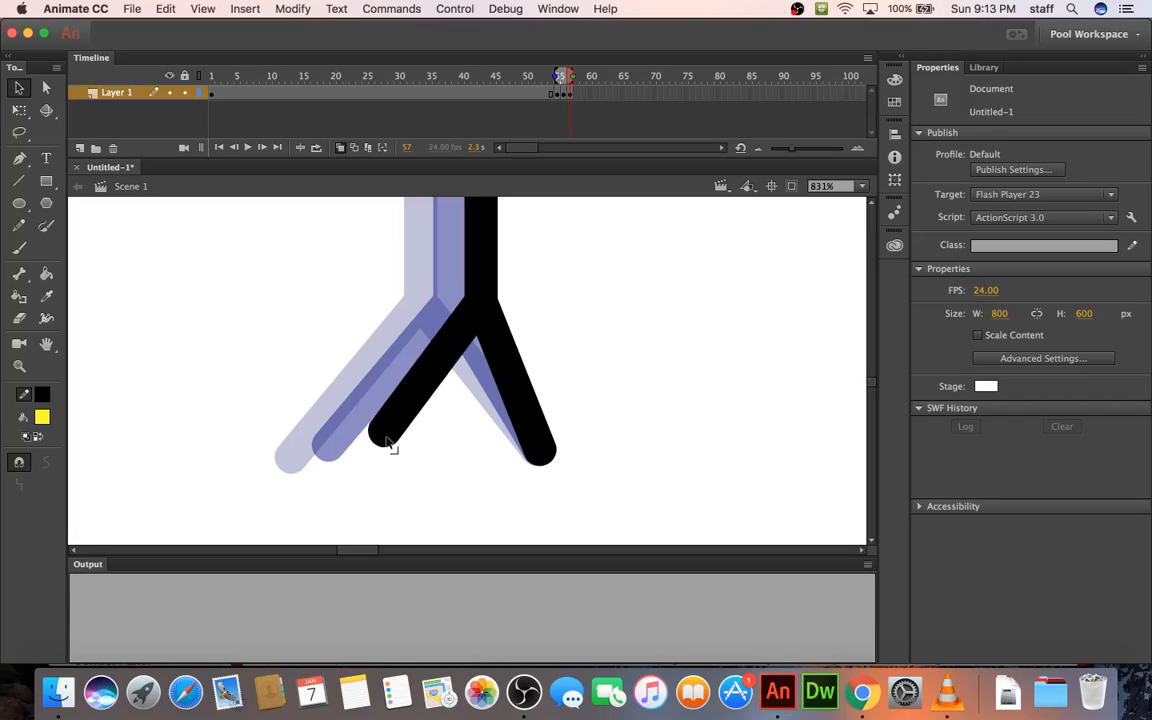
# - Insert a keyframe at frame 58 and nudge the whole figure right until its body sits just beside the previous onion-skin outline
pyautogui.rightClick(577, 95)
pyautogui.click(605, 220)
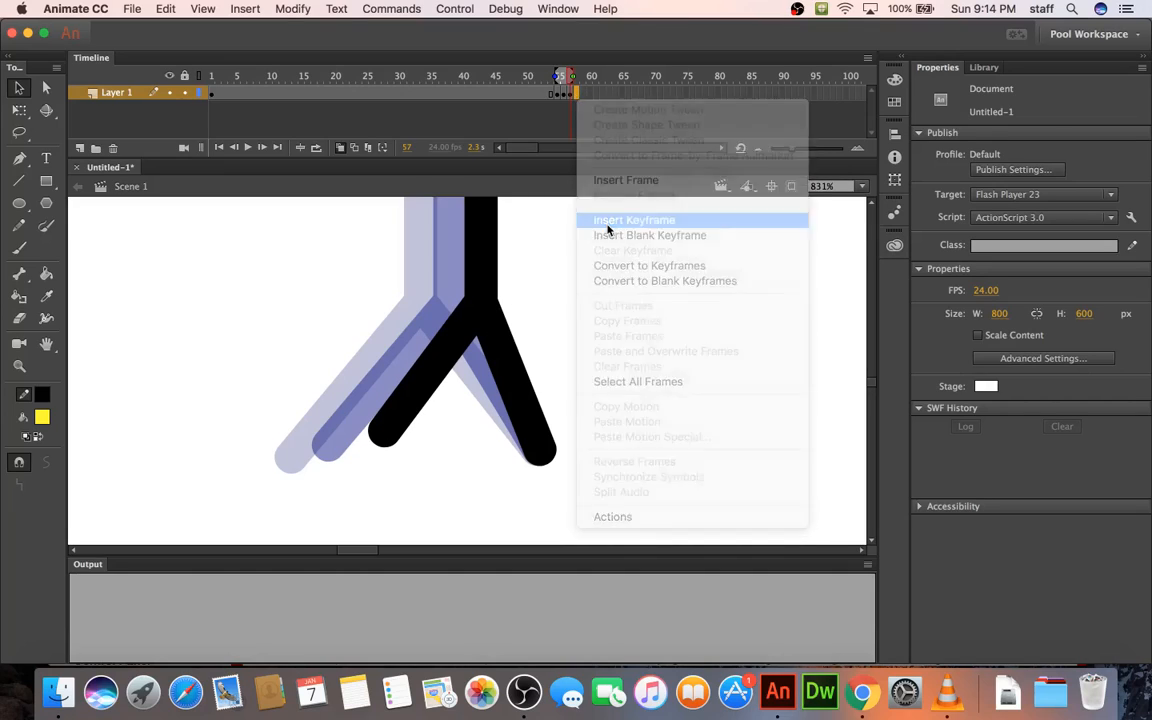
pyautogui.press('Right')
pyautogui.press('Right')
pyautogui.press('Right')
pyautogui.press('Right')
pyautogui.press('Right')
pyautogui.press('Right')
pyautogui.press('Right')
pyautogui.press('Right')
pyautogui.press('Right')
pyautogui.press('Right')
pyautogui.press('Right')
pyautogui.press('Right')
pyautogui.press('Right')
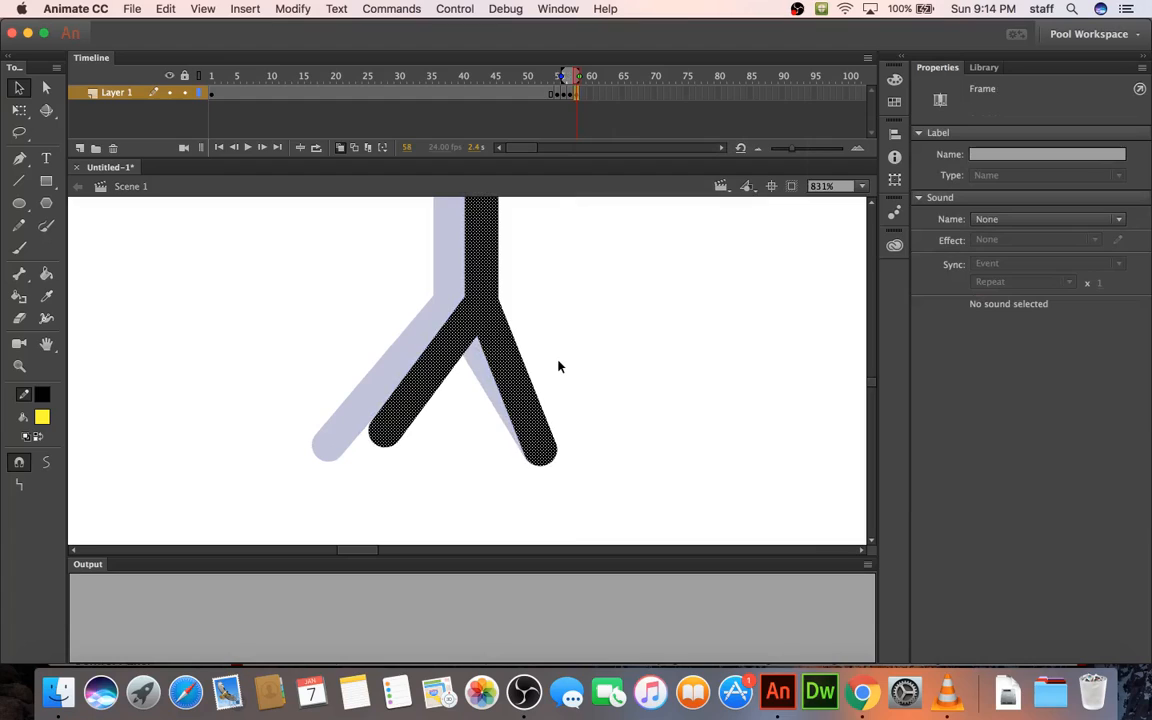
pyautogui.press('Right')
pyautogui.press('Right')
pyautogui.press('Right')
pyautogui.press('Right')
pyautogui.press('Right')
pyautogui.press('Right')
pyautogui.press('Right')
pyautogui.press('Right')
pyautogui.press('Right')
pyautogui.press('Right')
pyautogui.press('Right')
pyautogui.press('Right')
pyautogui.press('Right')
pyautogui.press('Right')
pyautogui.press('Right')
pyautogui.press('Right')
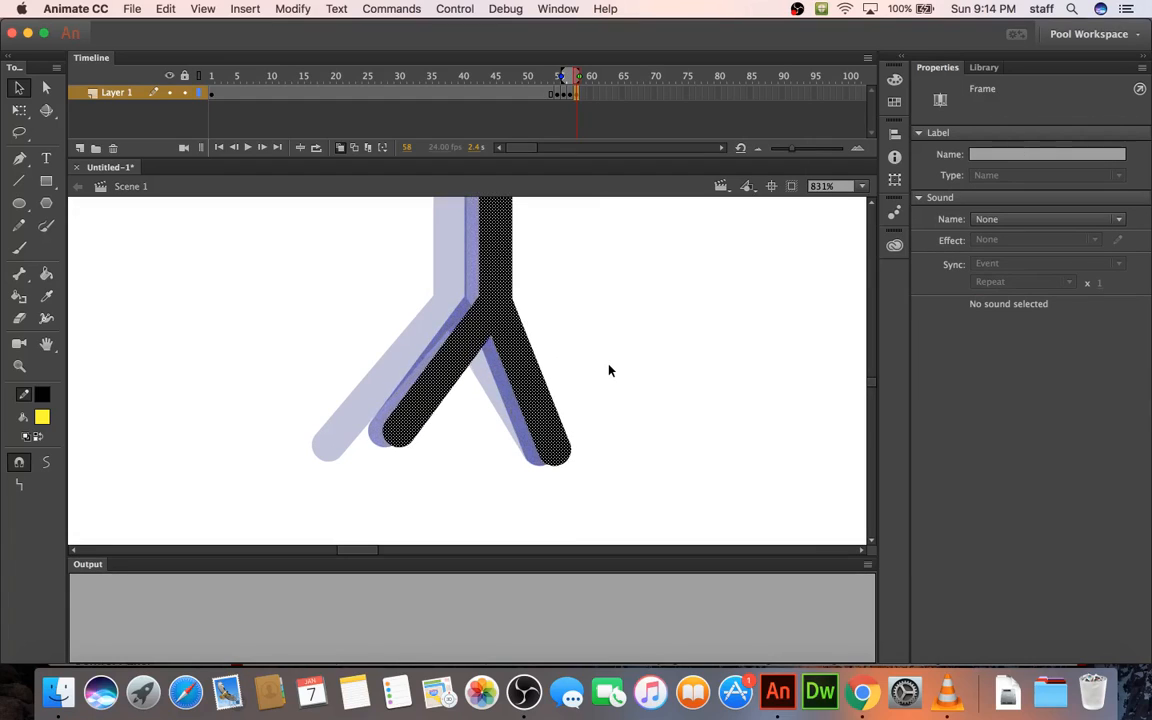
pyautogui.press('Right')
pyautogui.press('Right')
pyautogui.press('Right')
pyautogui.press('Right')
pyautogui.press('Right')
pyautogui.press('Right')
pyautogui.press('Right')
pyautogui.press('Right')
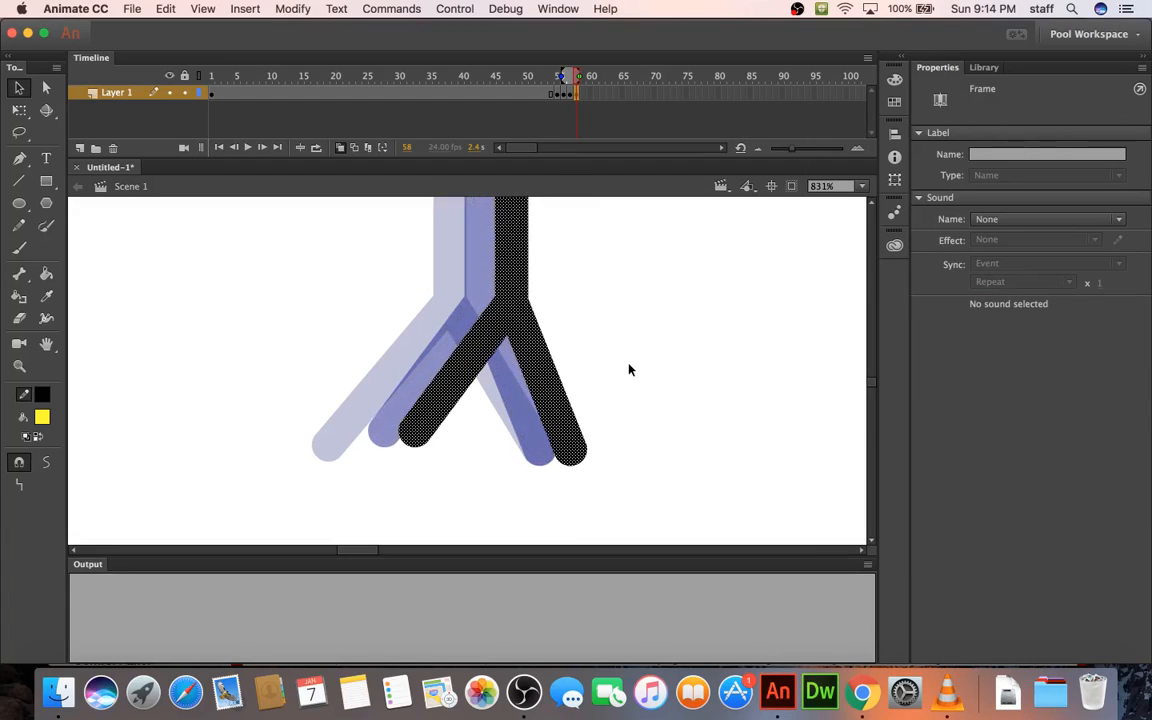
pyautogui.press('Left')
pyautogui.press('Left')
pyautogui.press('Left')
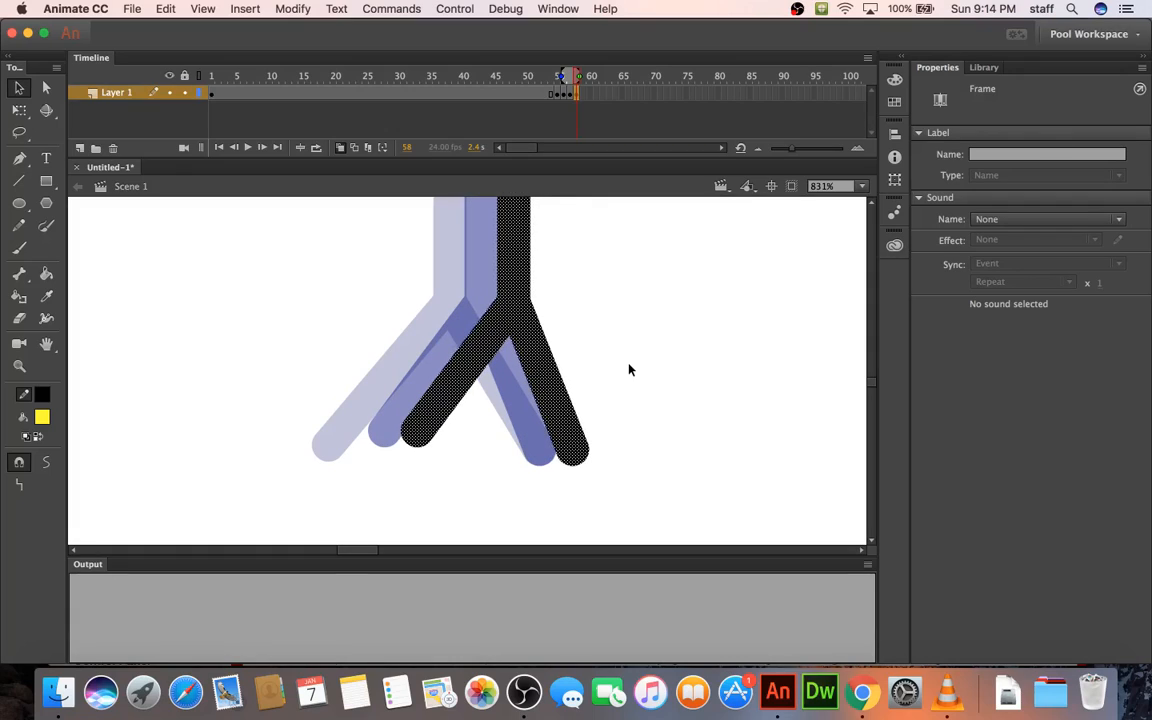
pyautogui.press('Right')
pyautogui.press('Left')
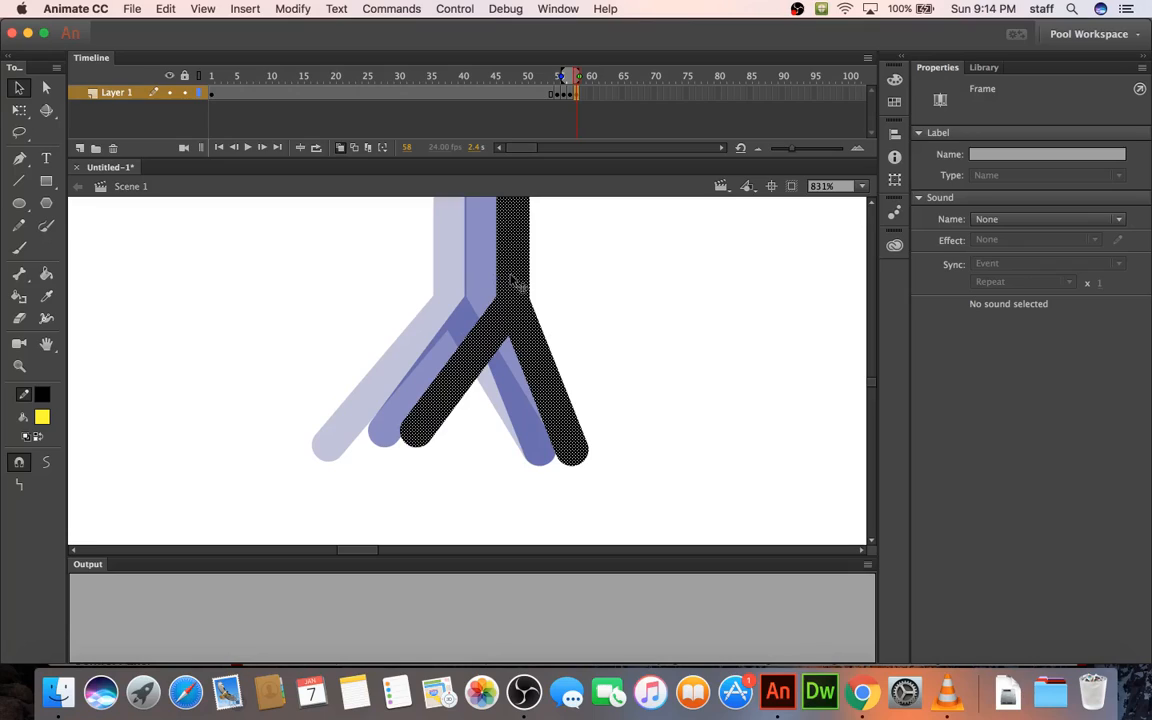
# - Pose the legs in frame 58, keeping the front foot planted on its previous position and swinging the raised rear foot closer to it
pyautogui.click(670, 425)
pyautogui.moveTo(574, 456); pyautogui.dragTo(545, 458)
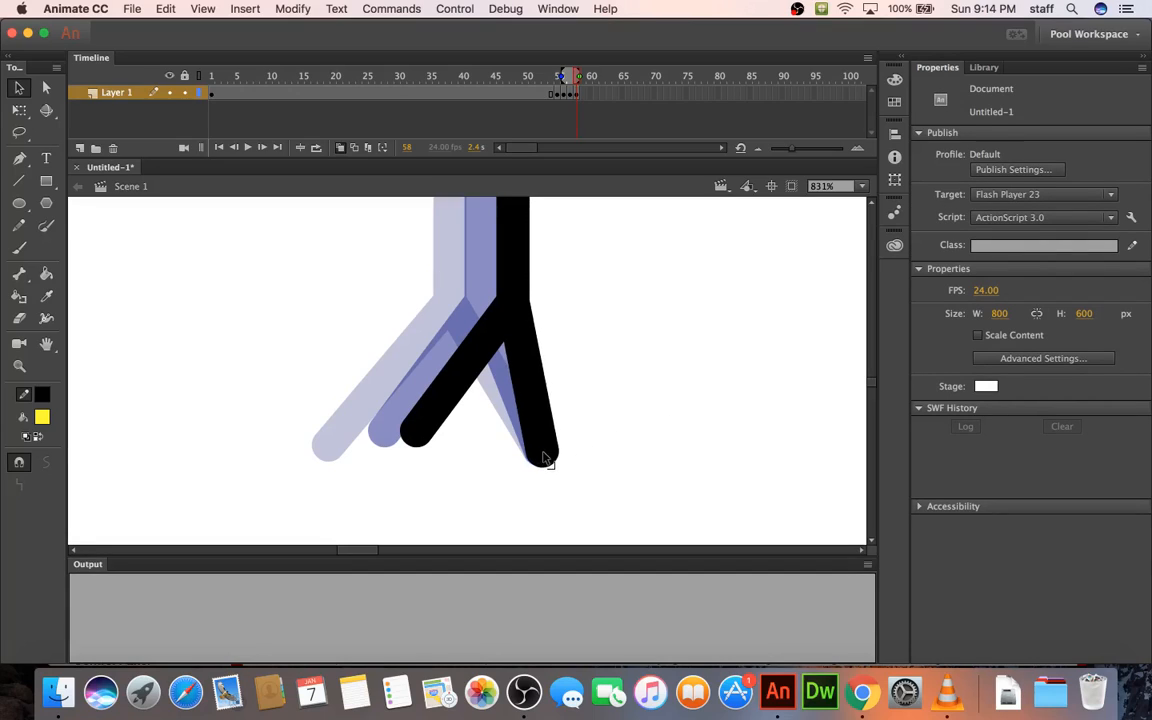
pyautogui.moveTo(411, 450); pyautogui.dragTo(449, 436)
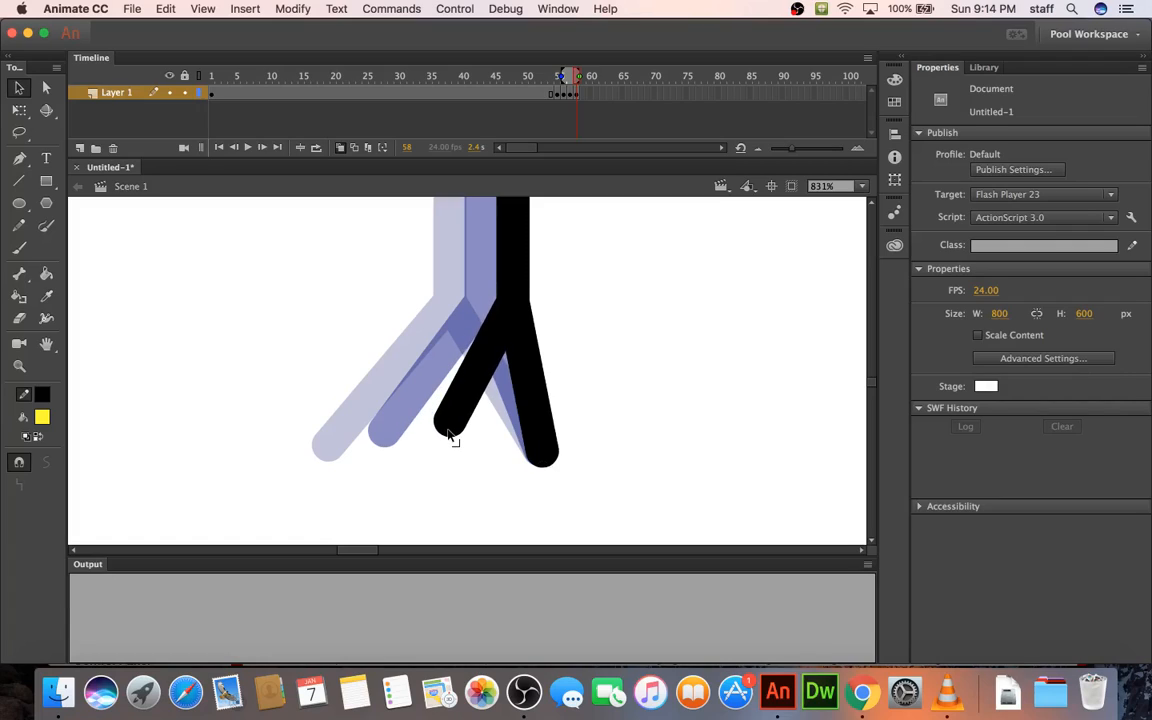
# - Insert a keyframe at frame 59 and nudge the whole stick figure one body-line width to the right
pyautogui.rightClick(585, 96)
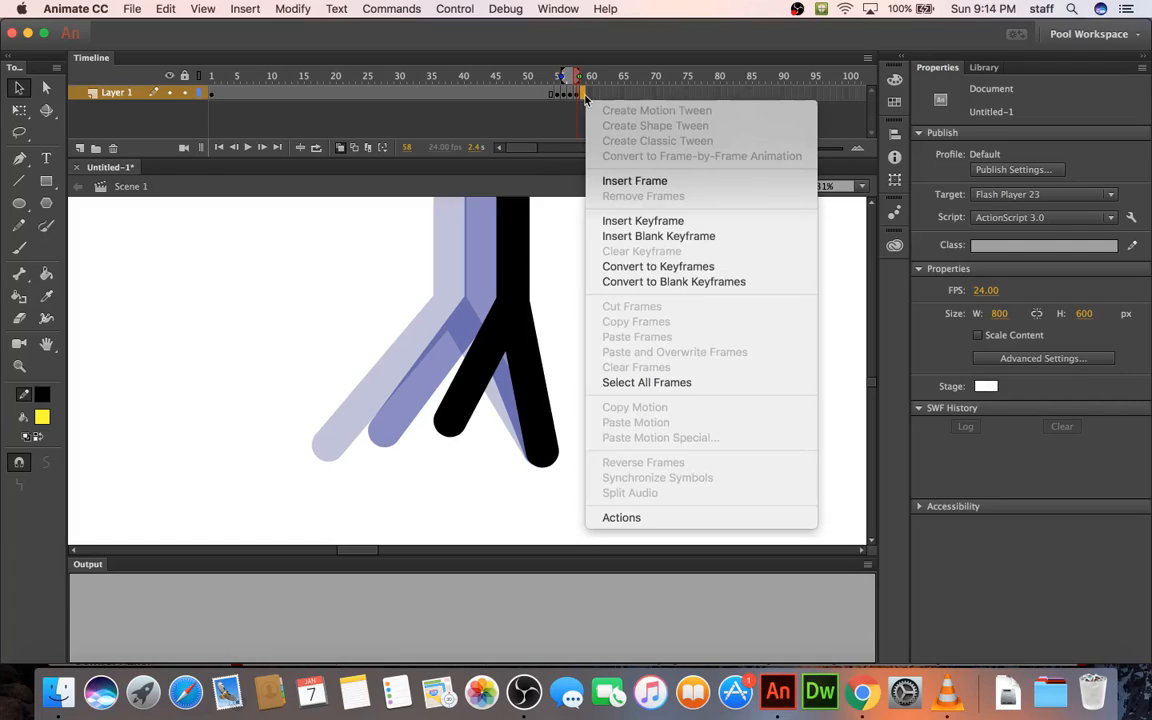
pyautogui.click(618, 222)
pyautogui.press('Right')
pyautogui.press('Right')
pyautogui.press('Right')
pyautogui.press('Right')
pyautogui.press('Right')
pyautogui.press('Right')
pyautogui.press('Right')
pyautogui.press('Right')
pyautogui.press('Right')
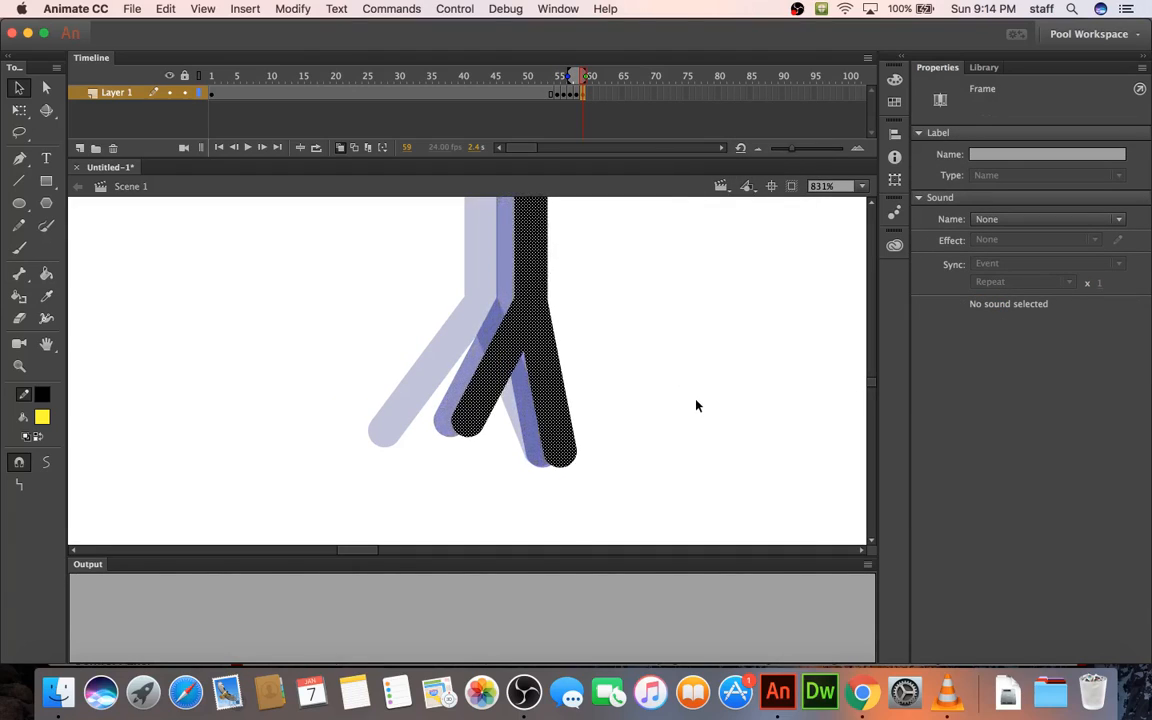
pyautogui.press('Right')
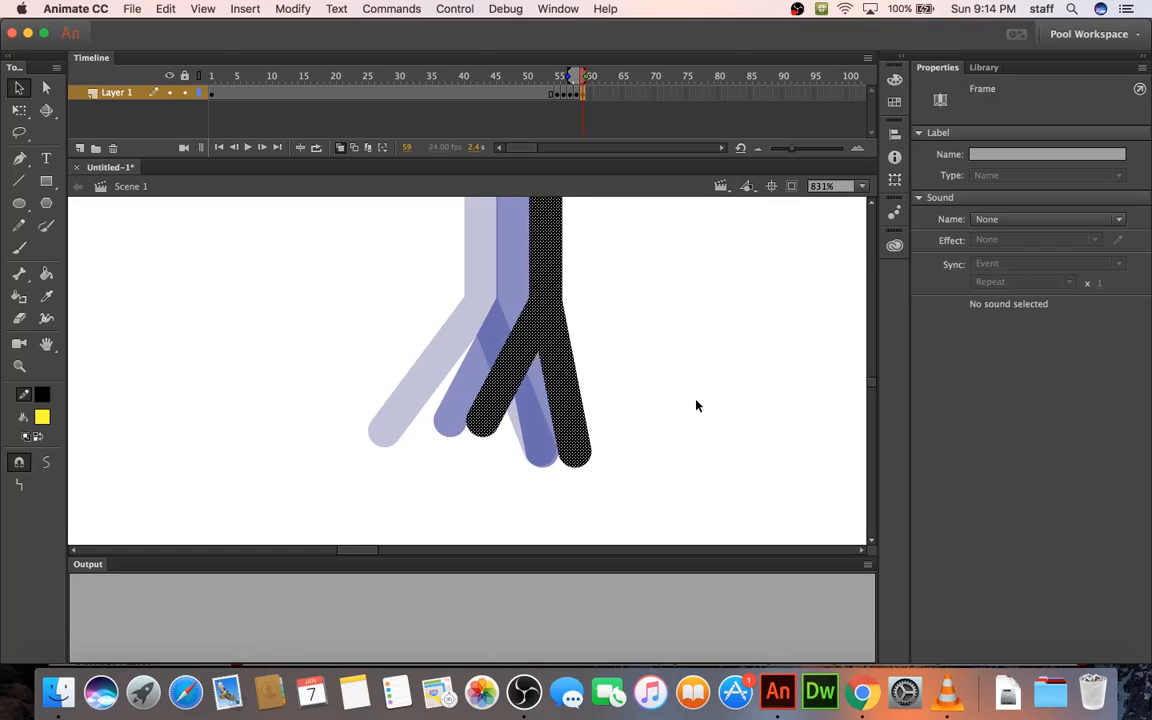
# - Pose the legs in frame 59, setting the planted leg vertical under the body and bringing the raised rear foot forward almost beside it
pyautogui.click(663, 434)
pyautogui.moveTo(575, 458); pyautogui.dragTo(547, 458)
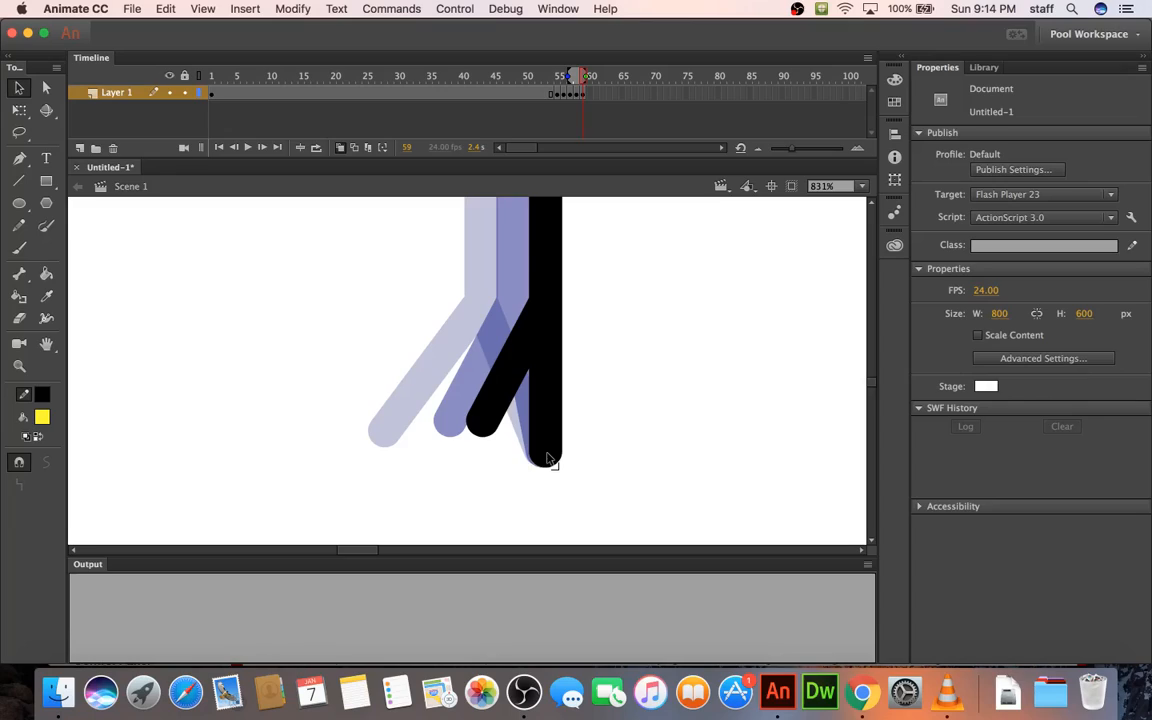
pyautogui.moveTo(480, 435); pyautogui.dragTo(512, 433)
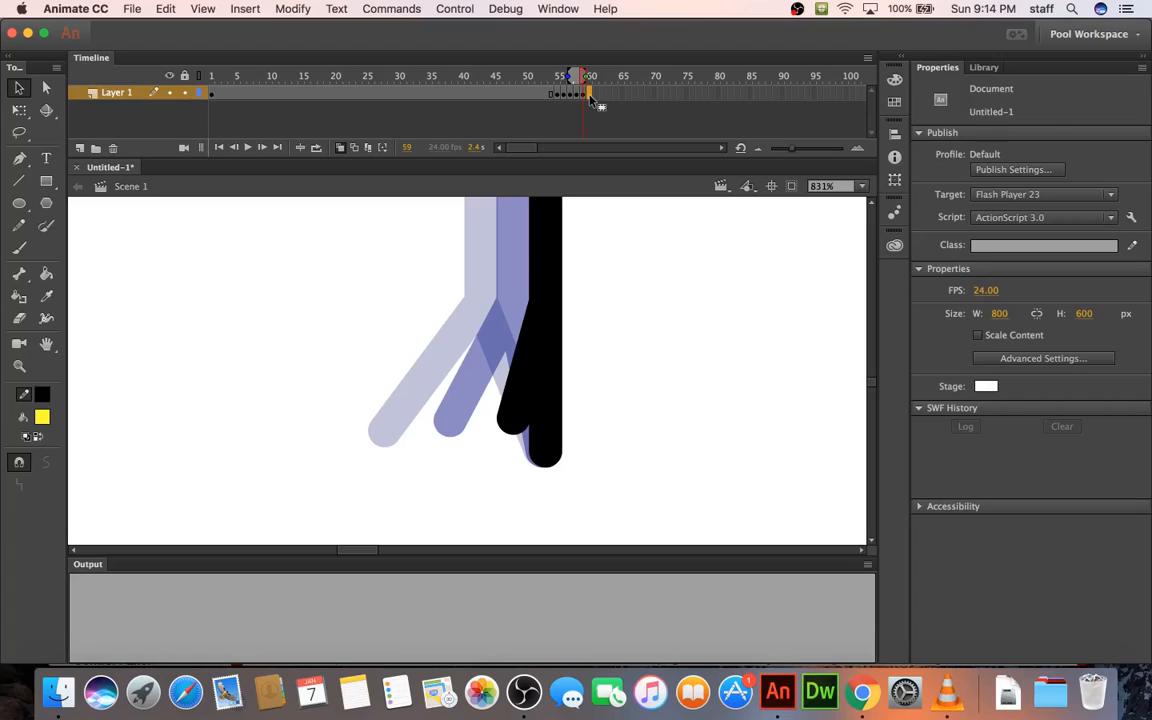
# - Insert a keyframe at frame 60 and nudge the whole stick figure right by one body-line width
pyautogui.rightClick(590, 97)
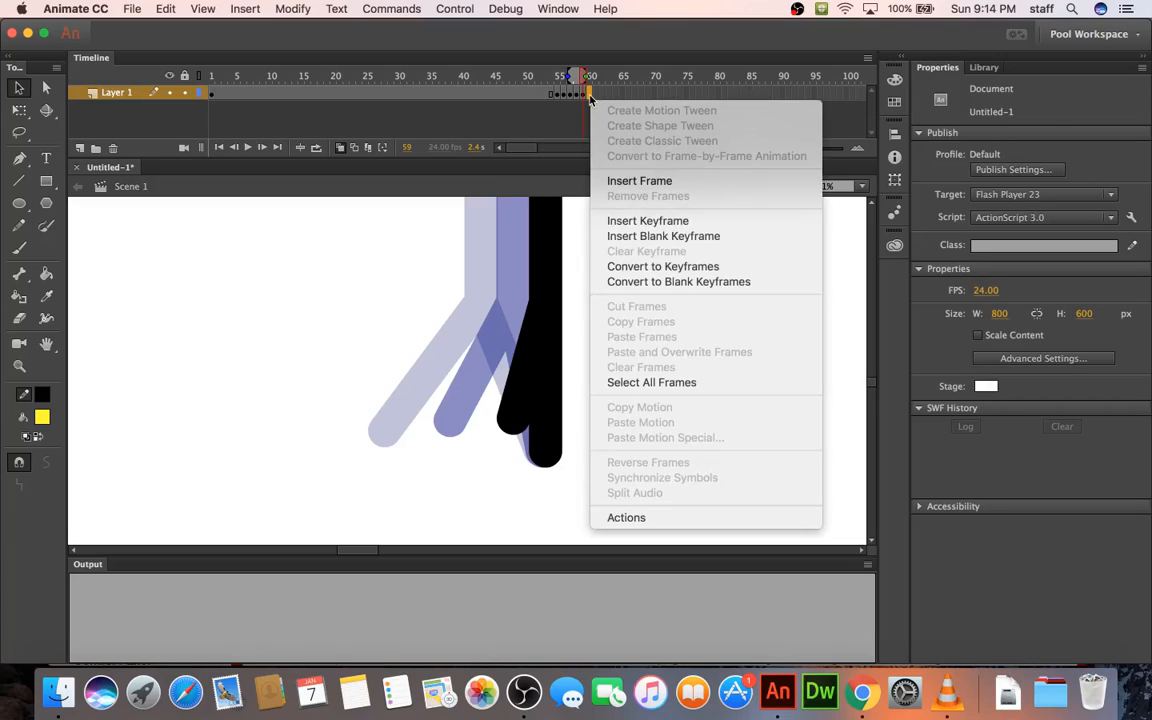
pyautogui.click(648, 221)
pyautogui.press('Right')
pyautogui.press('Right')
pyautogui.press('Right')
pyautogui.press('Right')
pyautogui.press('Right')
pyautogui.press('Right')
pyautogui.press('Right')
pyautogui.press('Right')
pyautogui.press('Right')
pyautogui.press('Right')
pyautogui.press('Right')
pyautogui.press('Right')
pyautogui.press('Right')
pyautogui.press('Right')
pyautogui.press('Right')
pyautogui.press('Right')
pyautogui.press('Right')
pyautogui.press('Right')
pyautogui.press('Right')
pyautogui.press('Right')
pyautogui.press('Right')
pyautogui.press('Right')
pyautogui.press('Right')
pyautogui.press('Right')
pyautogui.press('Right')
pyautogui.press('Right')
pyautogui.press('Right')
pyautogui.press('Right')
pyautogui.press('Right')
pyautogui.press('Right')
pyautogui.press('Right')
pyautogui.press('Right')
pyautogui.press('Right')
pyautogui.press('Right')
pyautogui.press('Right')
pyautogui.press('Right')
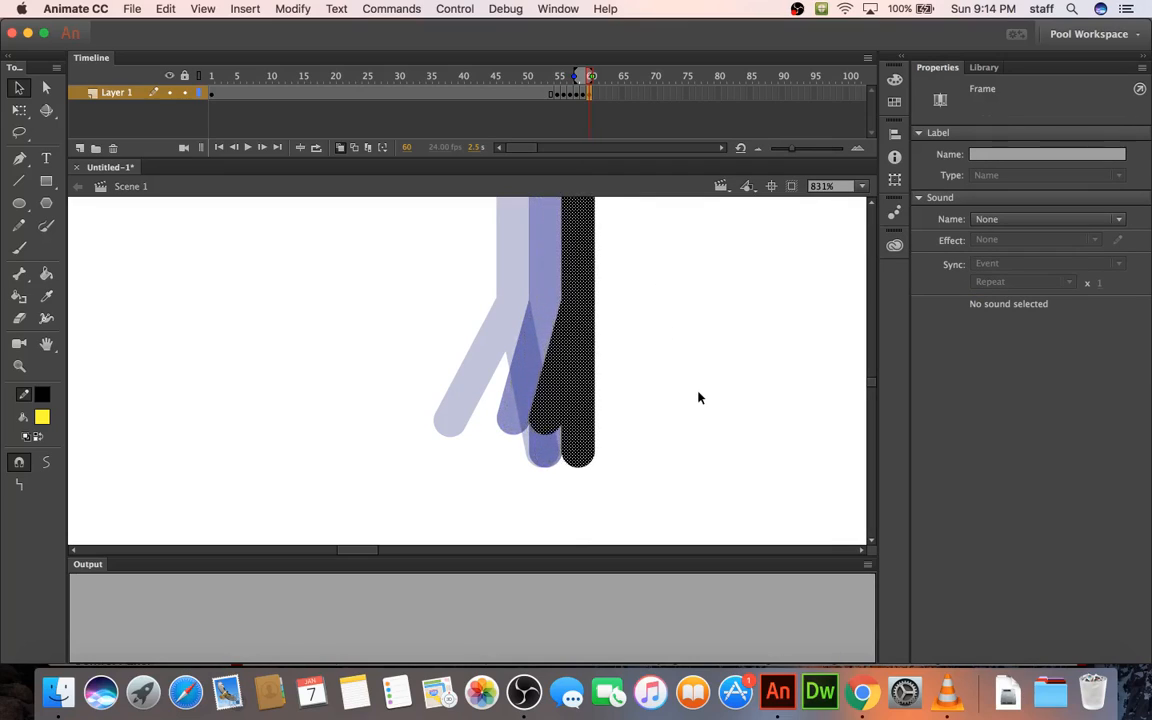
# - Pose the legs in frame 60, moving the planted foot back onto its previous position and swinging the raised foot ahead of the body
pyautogui.press('Delete')
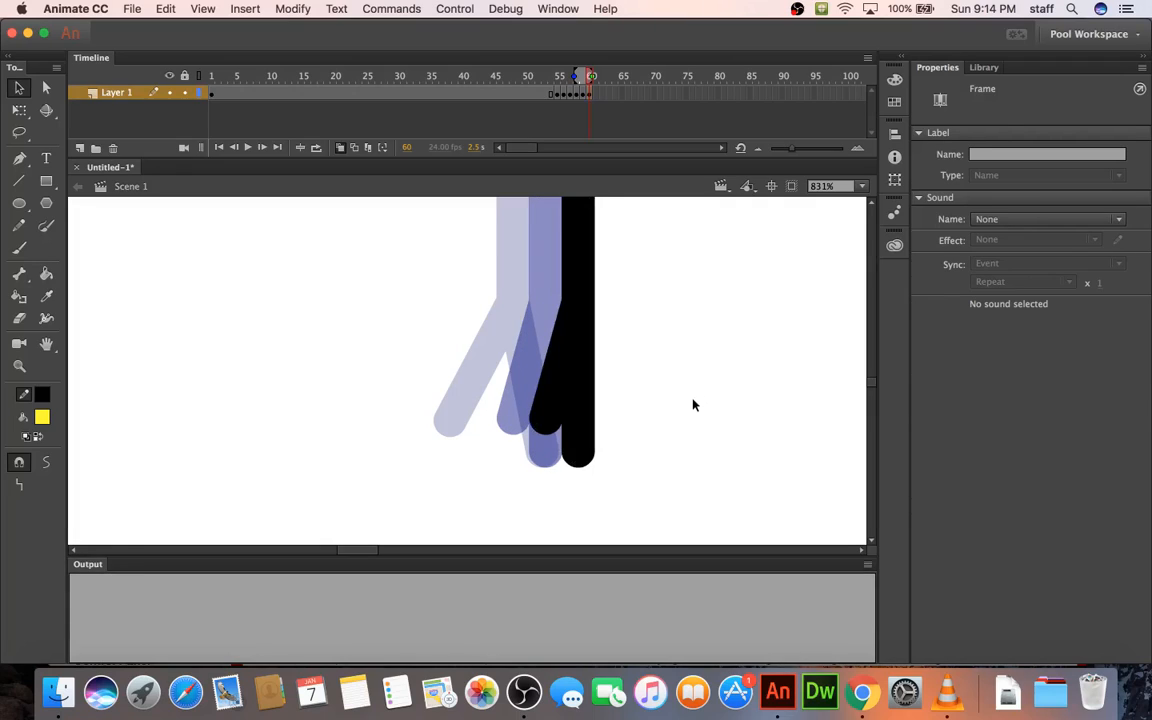
pyautogui.press('super+z')
pyautogui.moveTo(580, 459); pyautogui.dragTo(605, 425)
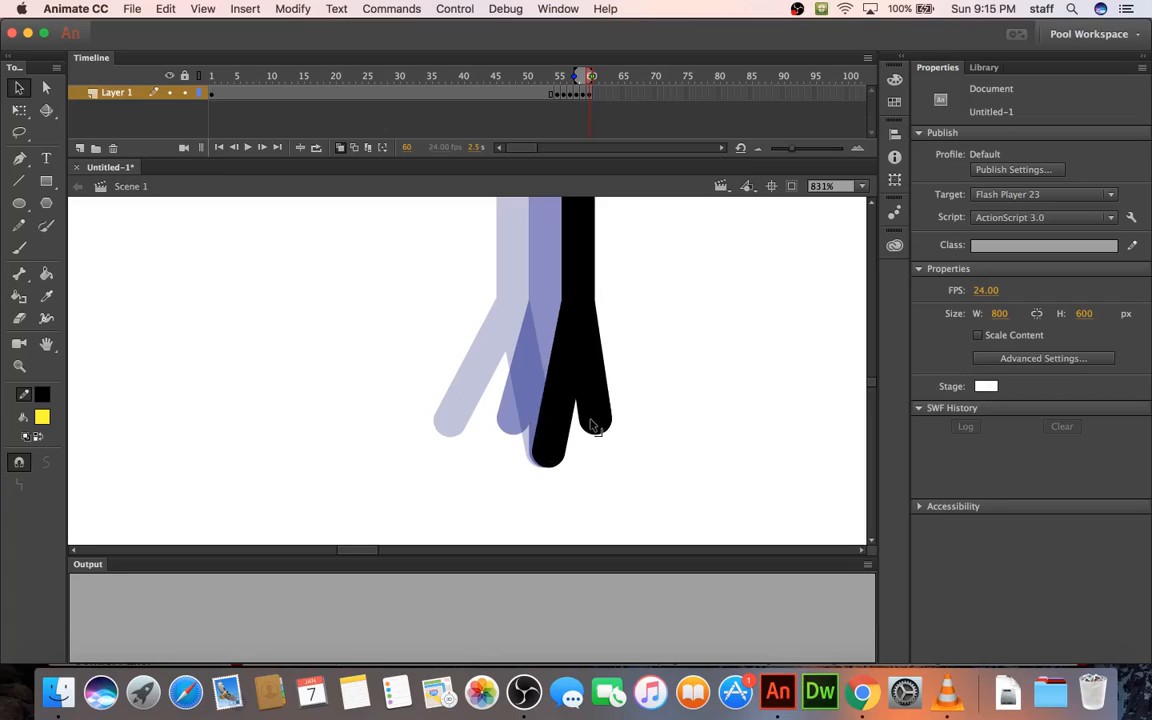
# - Insert a keyframe at frame 61 and nudge the whole stick figure right by one body-line width
pyautogui.rightClick(597, 95)
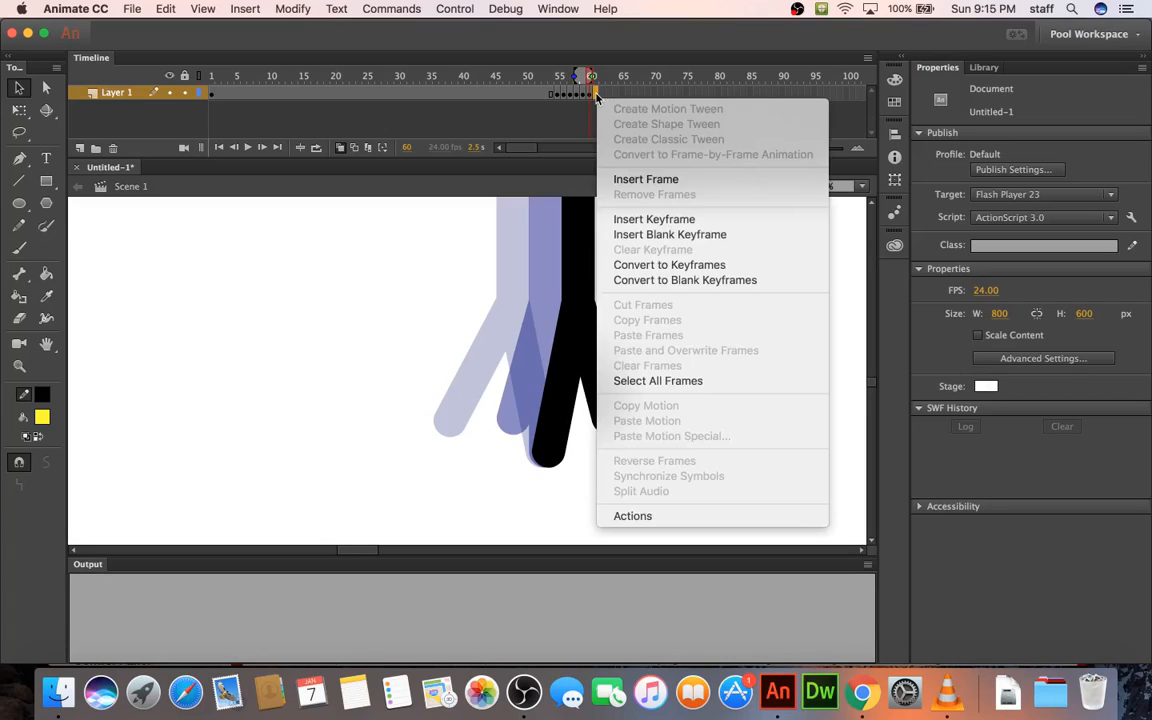
pyautogui.click(648, 220)
pyautogui.press('Right')
pyautogui.press('Right')
pyautogui.press('Right')
pyautogui.press('Right')
pyautogui.press('Right')
pyautogui.press('Right')
pyautogui.press('Right')
pyautogui.press('Right')
pyautogui.press('Right')
pyautogui.press('Right')
pyautogui.press('Right')
pyautogui.press('Right')
pyautogui.press('Right')
pyautogui.press('Right')
pyautogui.press('Right')
pyautogui.press('Right')
pyautogui.press('Right')
pyautogui.press('Right')
pyautogui.press('Right')
pyautogui.press('Right')
pyautogui.press('Right')
pyautogui.press('Right')
pyautogui.press('Right')
pyautogui.press('Right')
pyautogui.press('Right')
pyautogui.press('Right')
pyautogui.press('Right')
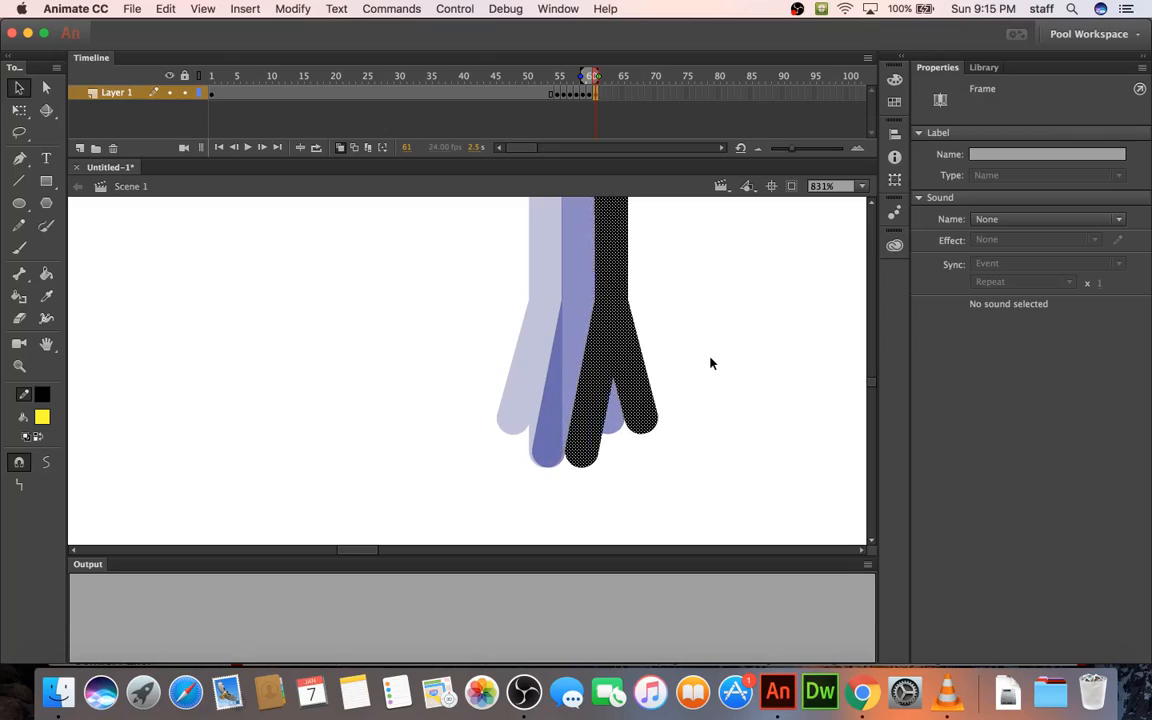
# - Pose the legs in frame 61, returning the planted rear foot to its previous position and swinging the raised foot further forward
pyautogui.click(616, 467)
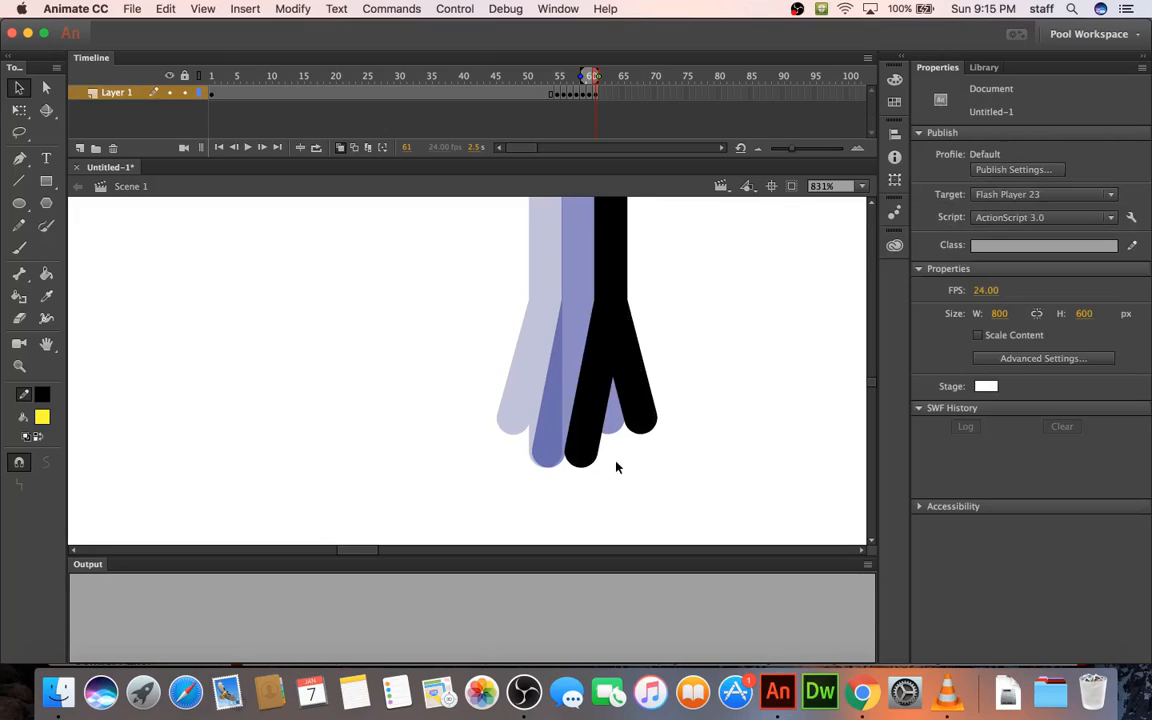
pyautogui.moveTo(584, 462); pyautogui.dragTo(557, 465)
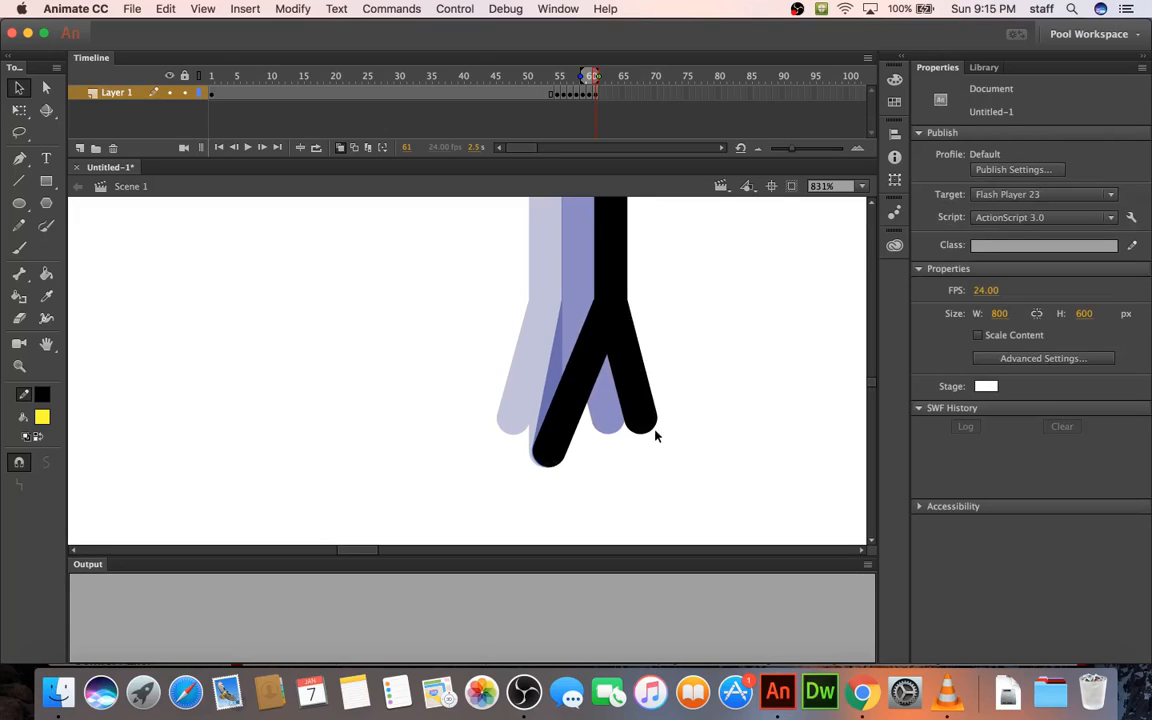
pyautogui.moveTo(649, 429); pyautogui.dragTo(680, 434)
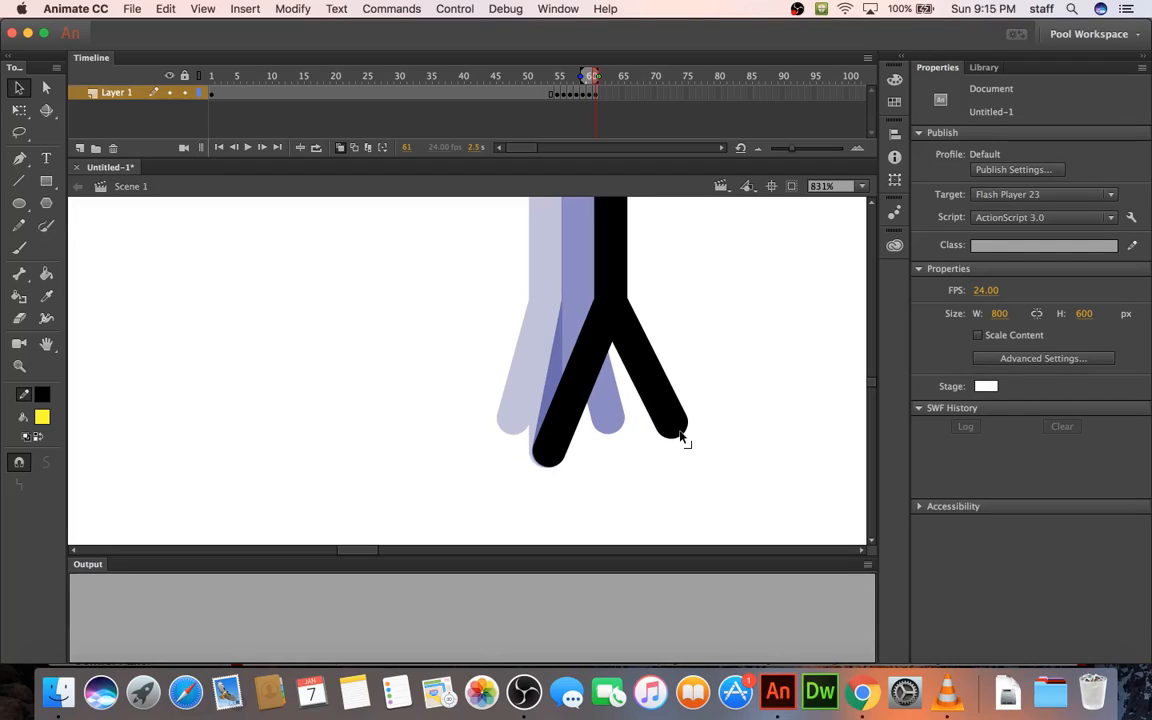
# - Insert a keyframe at frame 62 and nudge the whole stick figure right by one body-line width
pyautogui.rightClick(602, 95)
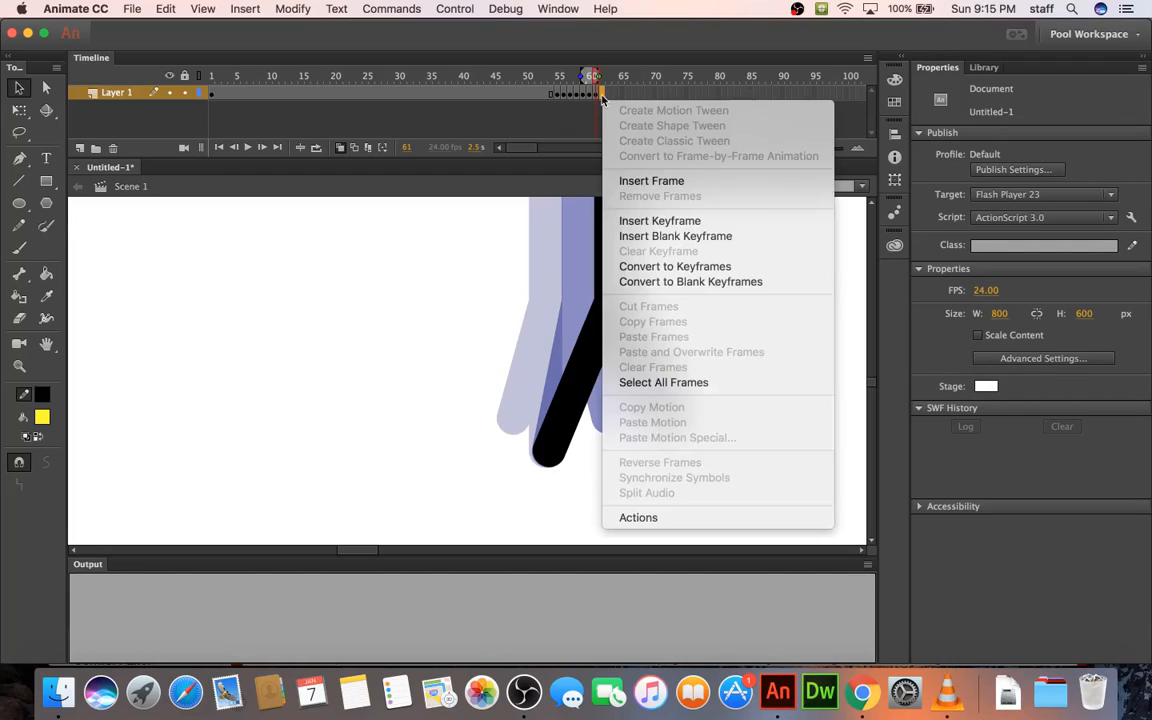
pyautogui.click(640, 221)
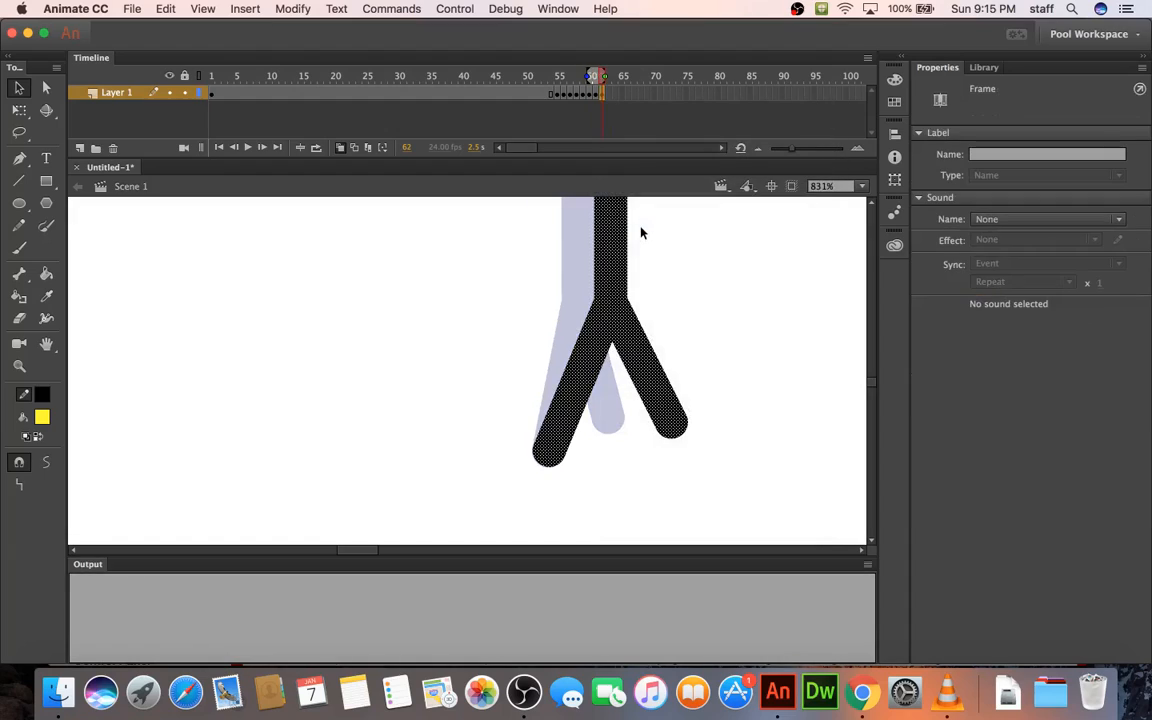
pyautogui.press('Right')
pyautogui.press('Right')
pyautogui.press('Right')
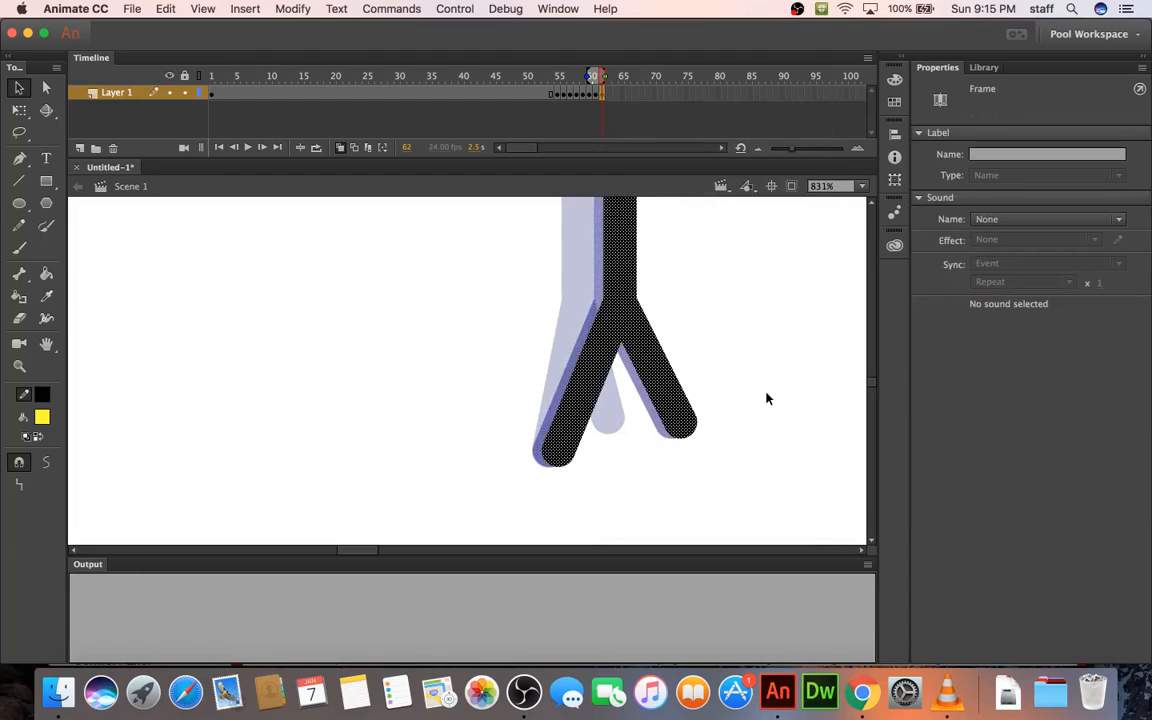
pyautogui.press('Right')
pyautogui.press('Right')
pyautogui.press('Right')
pyautogui.press('Right')
pyautogui.press('Right')
pyautogui.press('Right')
pyautogui.press('Right')
pyautogui.press('Right')
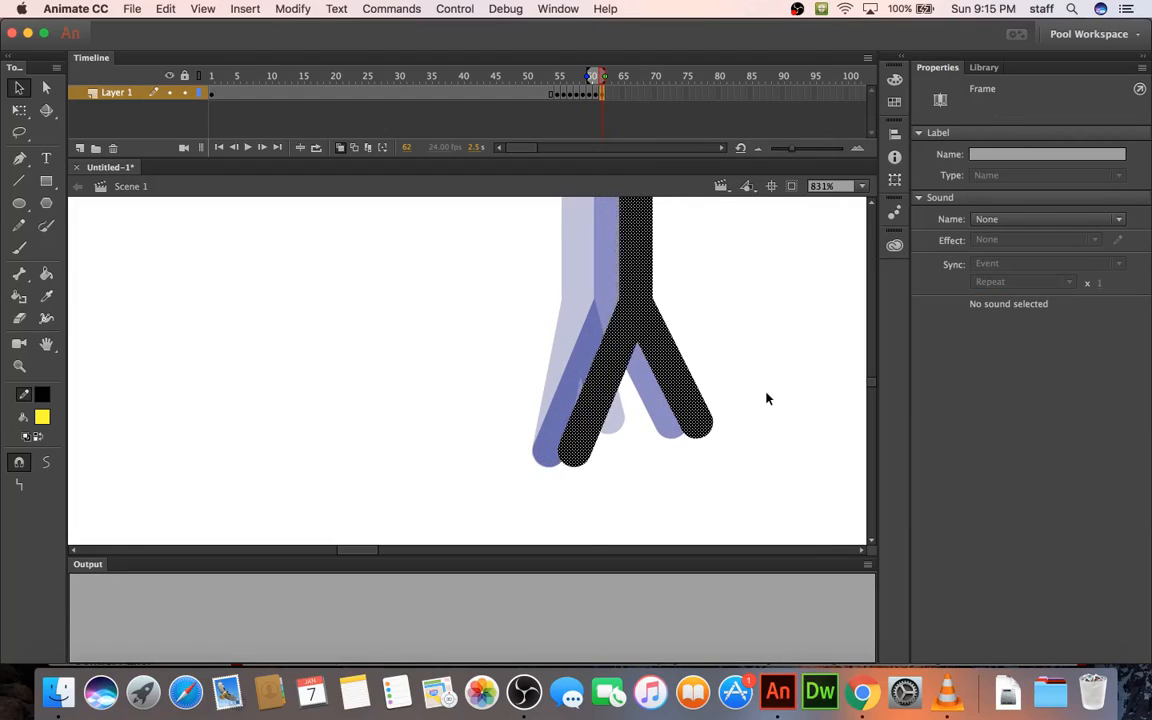
pyautogui.press('Right')
pyautogui.press('Right')
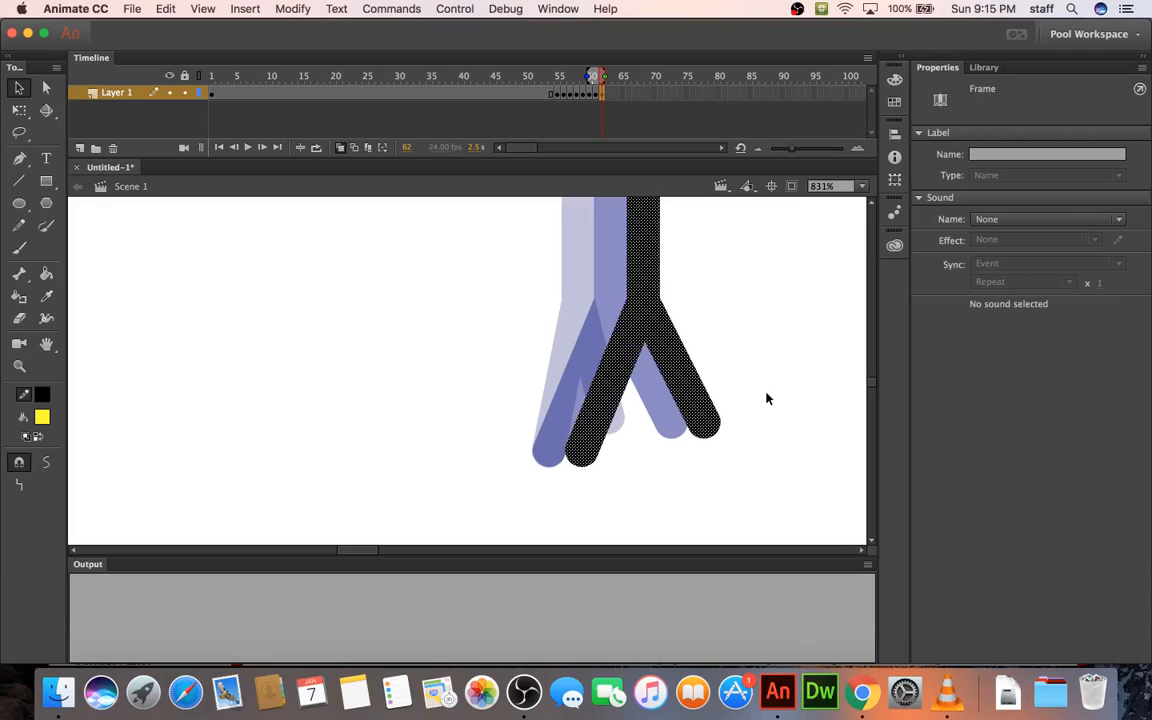
# - Pose the legs in frame 62, moving the rear foot back onto its previous position and lowering the front foot forward to the ground
pyautogui.click(590, 472)
pyautogui.moveTo(580, 462); pyautogui.dragTo(552, 462)
pyautogui.moveTo(703, 438); pyautogui.dragTo(725, 460)
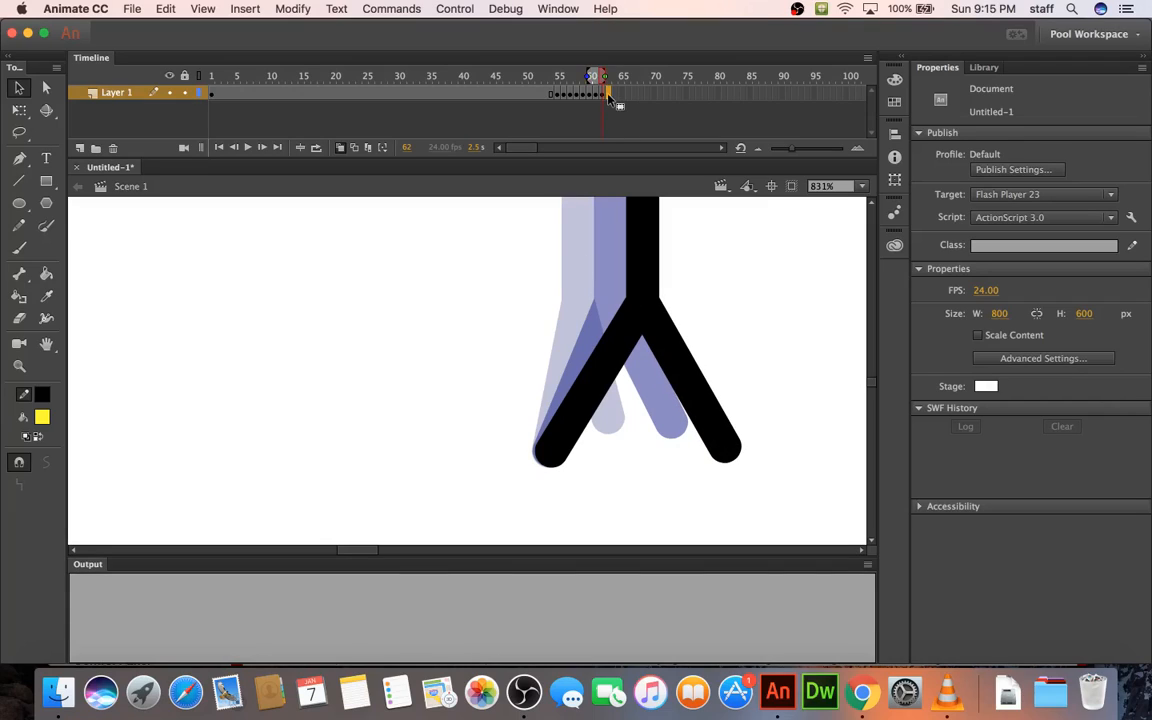
# - Insert a keyframe at frame 63 and nudge the whole stick figure right by one body-line width
pyautogui.rightClick(609, 99)
pyautogui.click(628, 219)
pyautogui.press('Right')
pyautogui.press('Right')
pyautogui.press('Right')
pyautogui.press('Right')
pyautogui.press('Right')
pyautogui.press('Right')
pyautogui.press('Right')
pyautogui.press('Right')
pyautogui.press('Right')
pyautogui.press('Right')
pyautogui.press('Right')
pyautogui.press('Right')
pyautogui.press('Right')
pyautogui.press('Right')
pyautogui.press('Right')
pyautogui.press('Right')
pyautogui.press('Right')
pyautogui.press('Right')
pyautogui.press('Right')
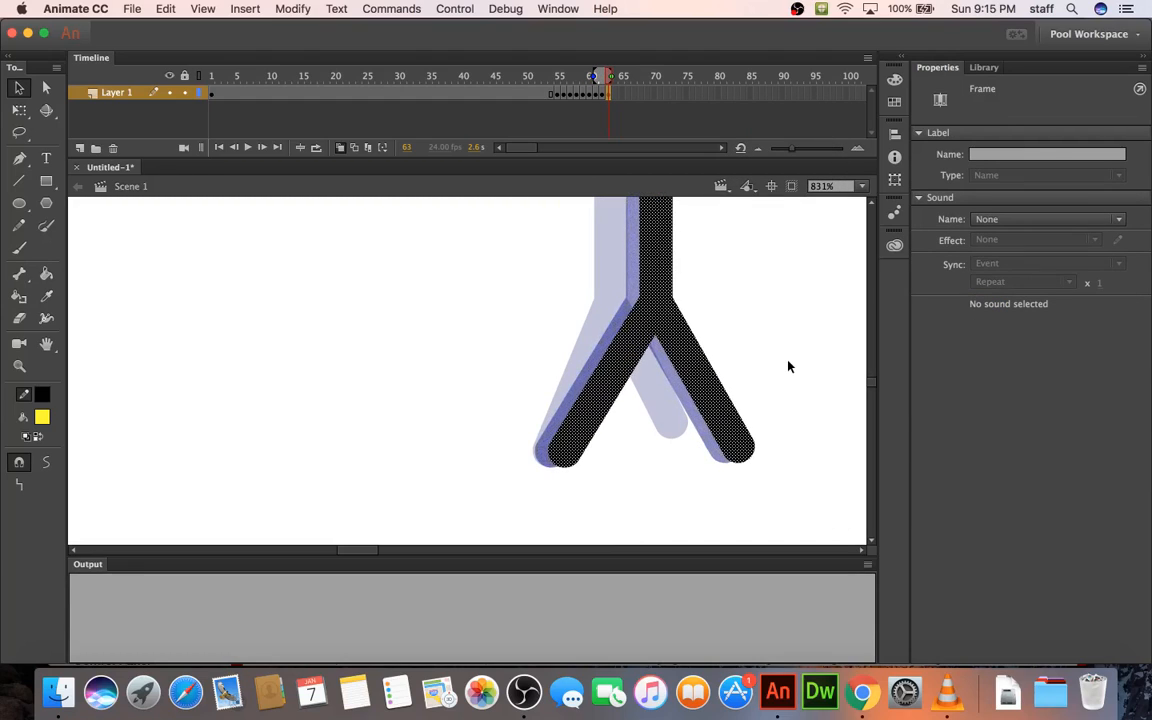
pyautogui.press('Right')
pyautogui.press('Right')
pyautogui.press('Right')
pyautogui.press('Right')
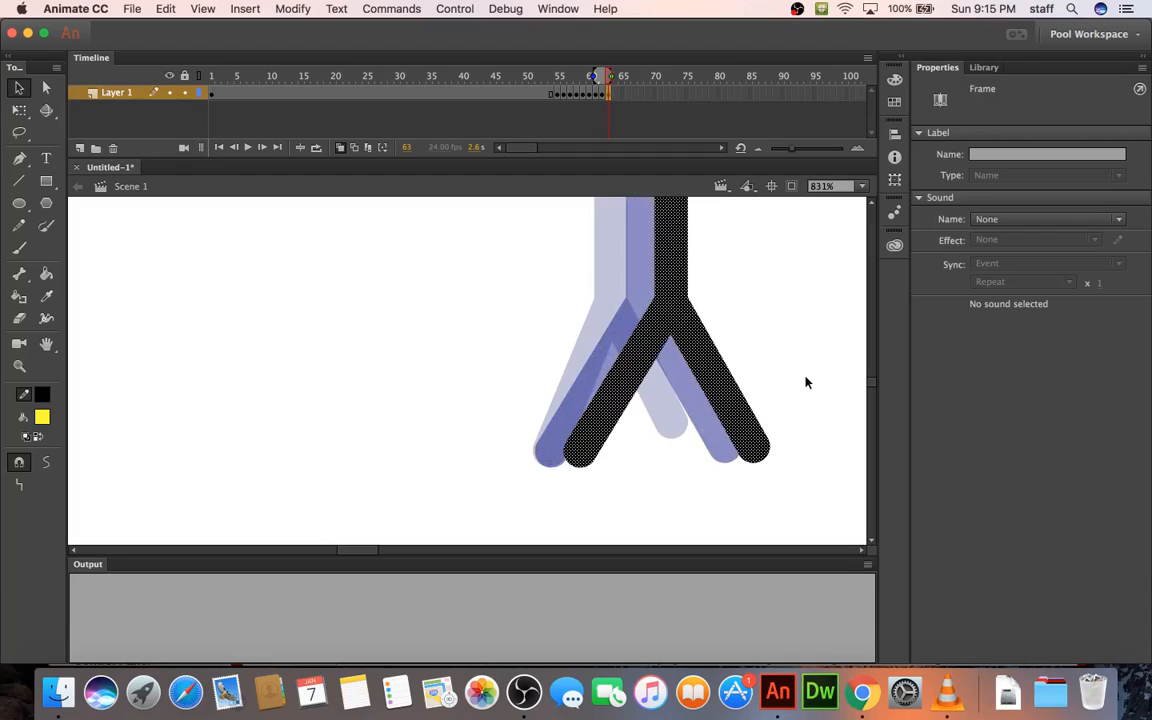
# - Pose the legs in frame 63, moving the front foot back onto its previous position and lifting the rear foot slightly up and forward
pyautogui.click(776, 448)
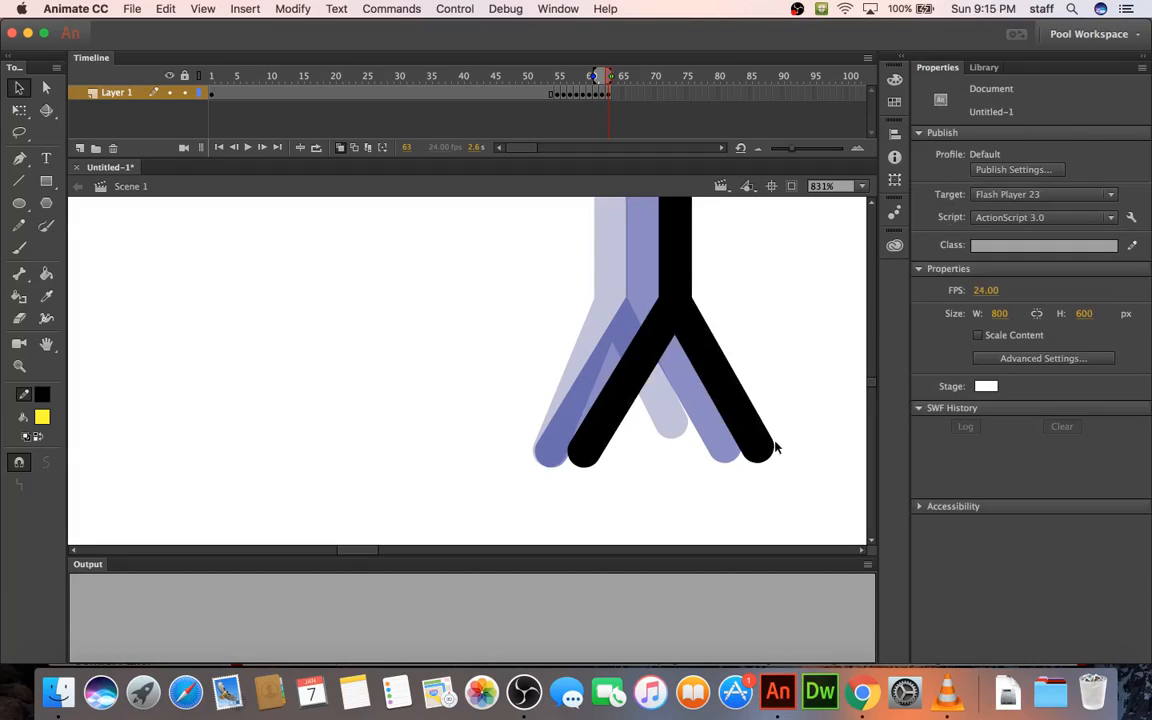
pyautogui.moveTo(763, 452); pyautogui.dragTo(733, 454)
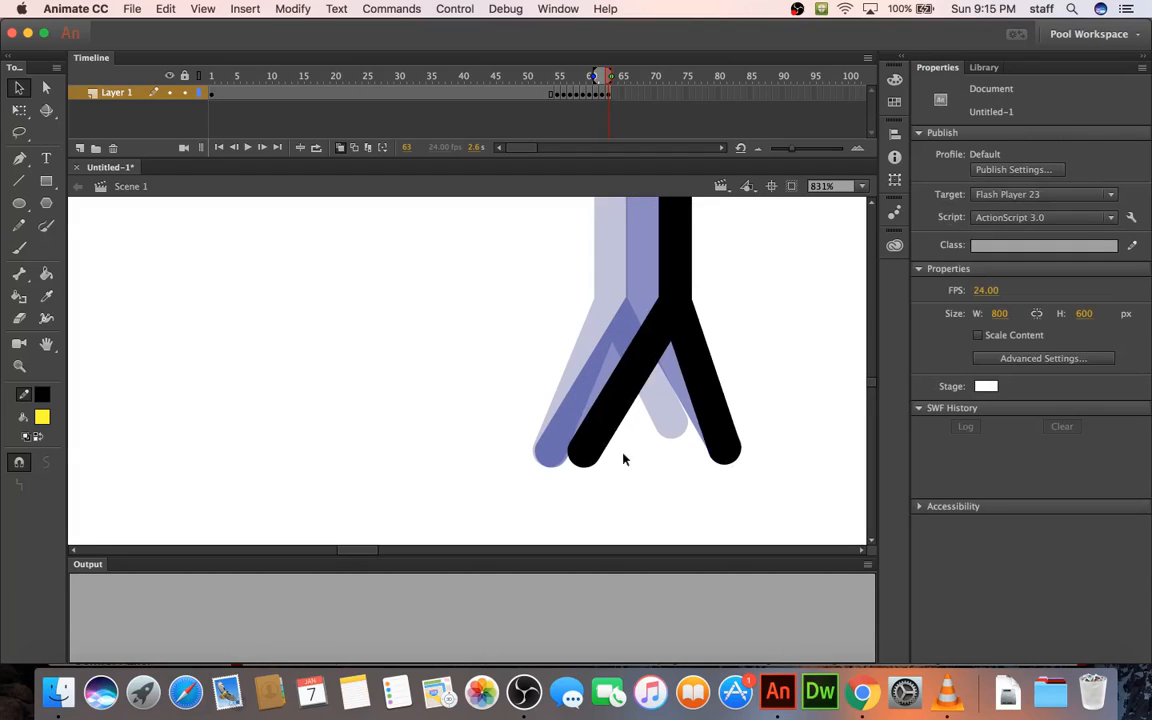
pyautogui.moveTo(579, 457); pyautogui.dragTo(594, 446)
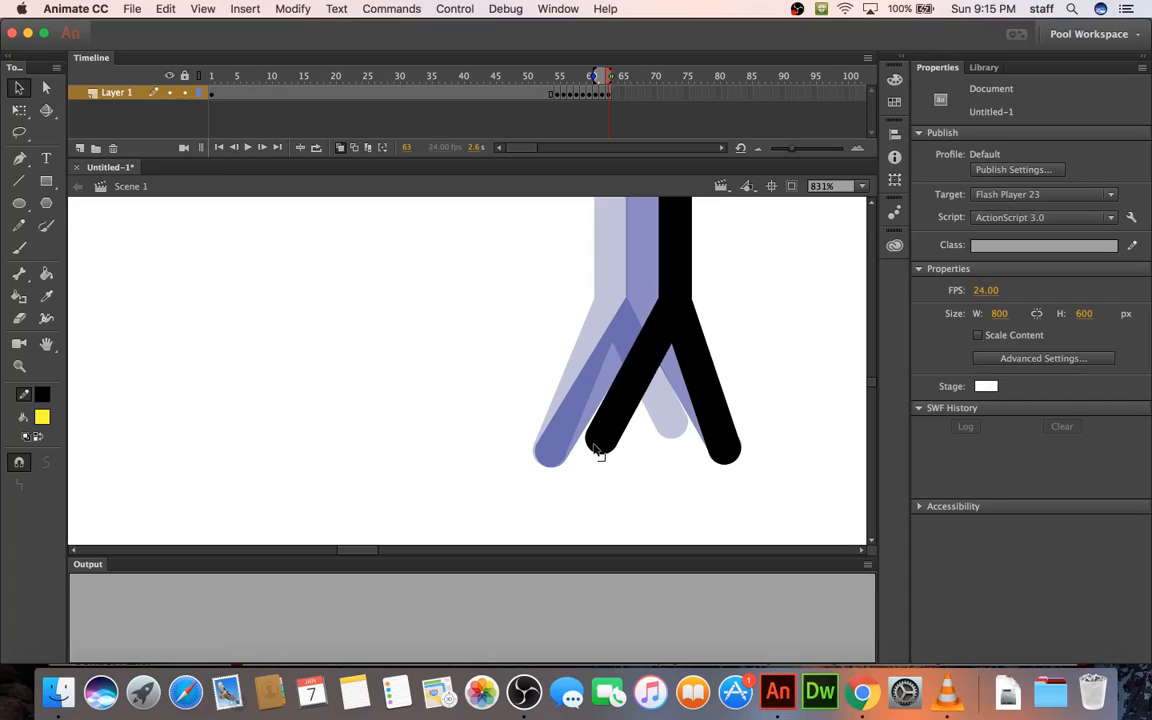
# - Insert a keyframe at frame 64 and nudge the whole stick figure right by one body-line width
pyautogui.rightClick(615, 97)
pyautogui.click(645, 230)
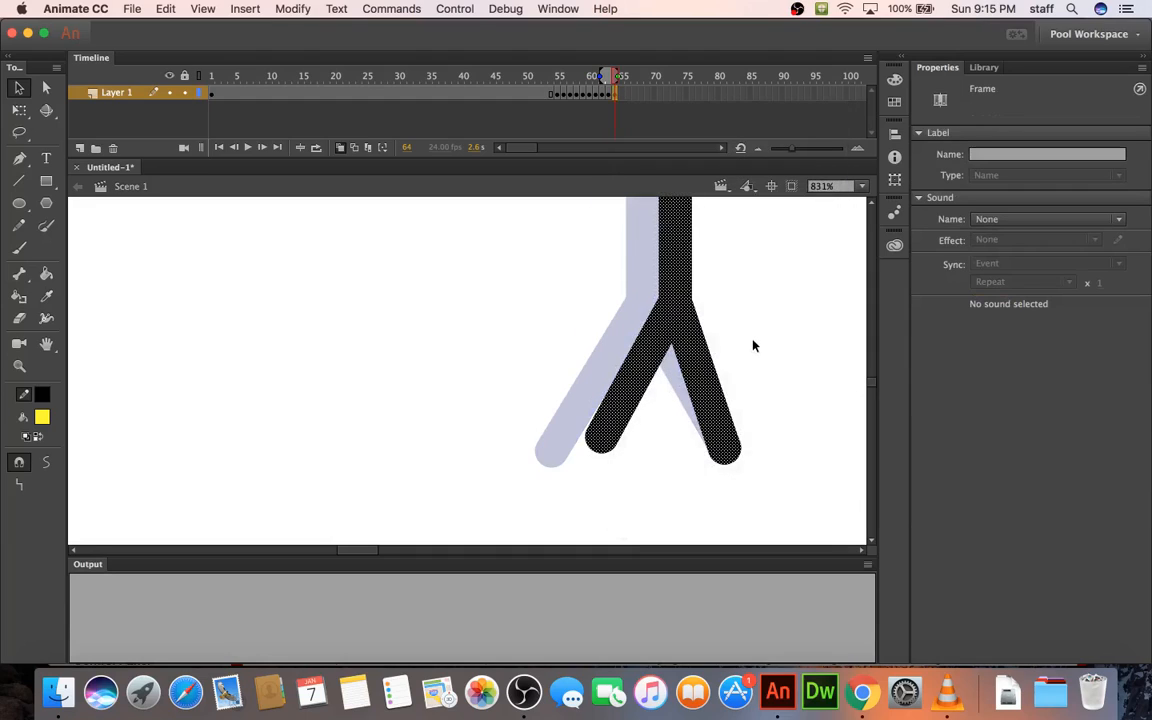
pyautogui.press('Right')
pyautogui.press('Right')
pyautogui.press('Right')
pyautogui.press('Right')
pyautogui.press('Right')
pyautogui.press('Right')
pyautogui.press('Right')
pyautogui.press('Right')
pyautogui.press('Right')
pyautogui.press('Right')
pyautogui.press('Right')
pyautogui.press('Right')
pyautogui.press('Right')
pyautogui.press('Right')
pyautogui.press('Right')
pyautogui.press('Right')
pyautogui.press('Right')
pyautogui.press('Right')
pyautogui.press('Right')
pyautogui.press('Right')
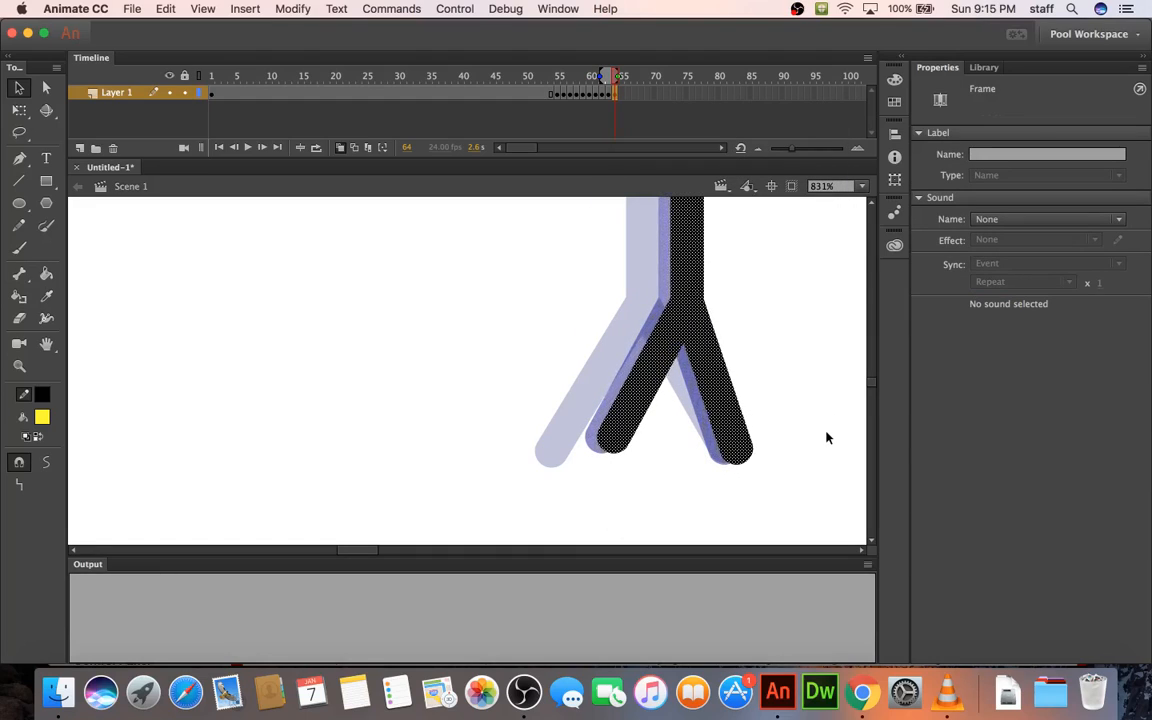
pyautogui.press('Right')
pyautogui.press('Right')
pyautogui.press('Right')
pyautogui.press('Right')
pyautogui.press('Right')
pyautogui.press('Right')
pyautogui.press('Right')
pyautogui.press('Right')
pyautogui.press('Right')
pyautogui.press('Right')
pyautogui.press('Right')
pyautogui.press('Right')
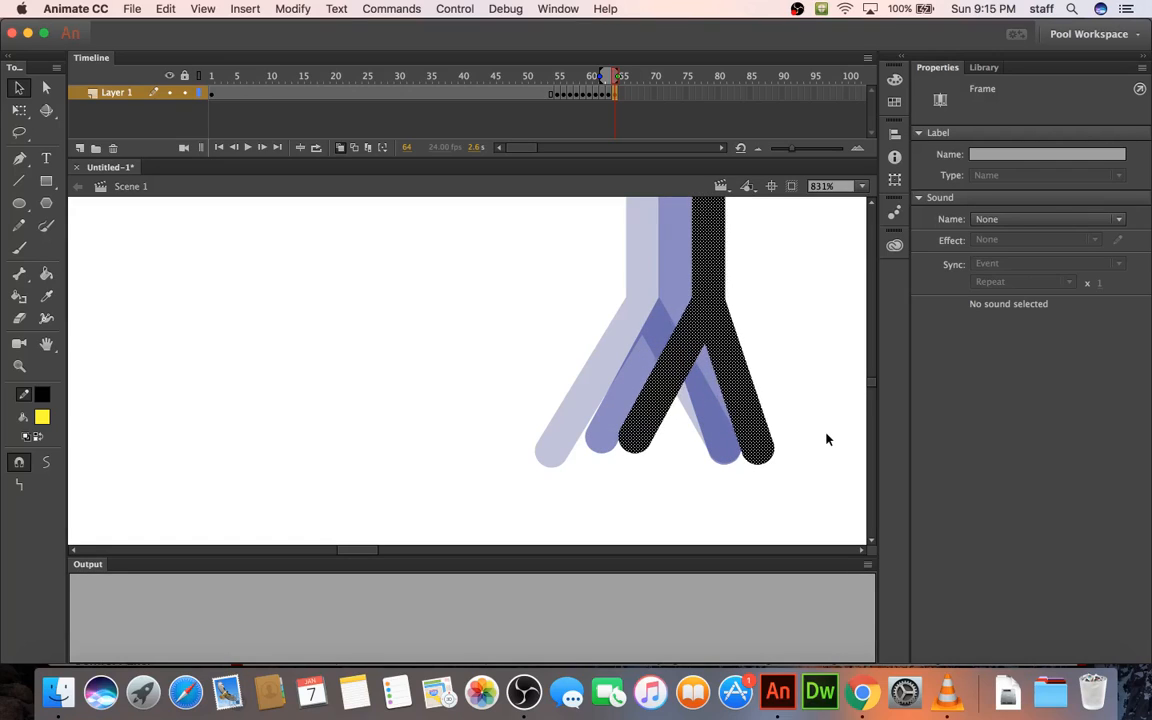
# - Pose the legs in frame 64, returning the planted front foot to its previous position and bringing the raised rear foot forward toward it
pyautogui.click(800, 452)
pyautogui.moveTo(745, 458); pyautogui.dragTo(732, 460)
pyautogui.moveTo(627, 443); pyautogui.dragTo(667, 436)
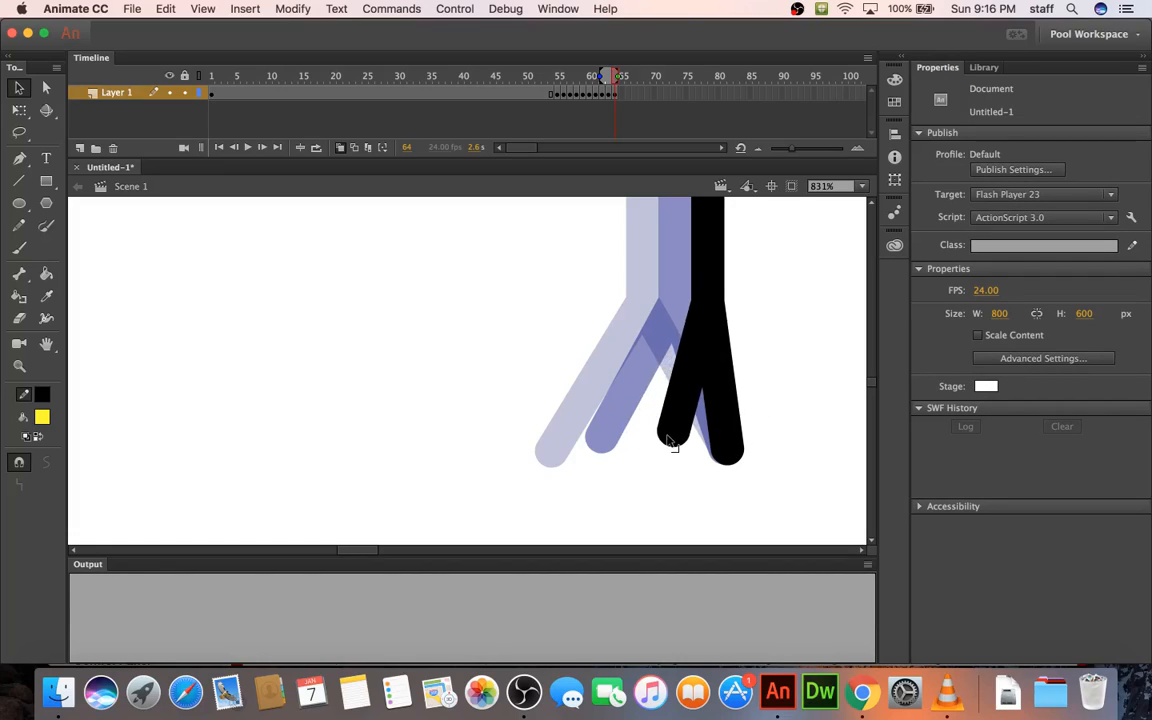
# - Insert a keyframe at frame 65, nudge the whole stick figure right by one body-line width, and deselect it
pyautogui.rightClick(622, 98)
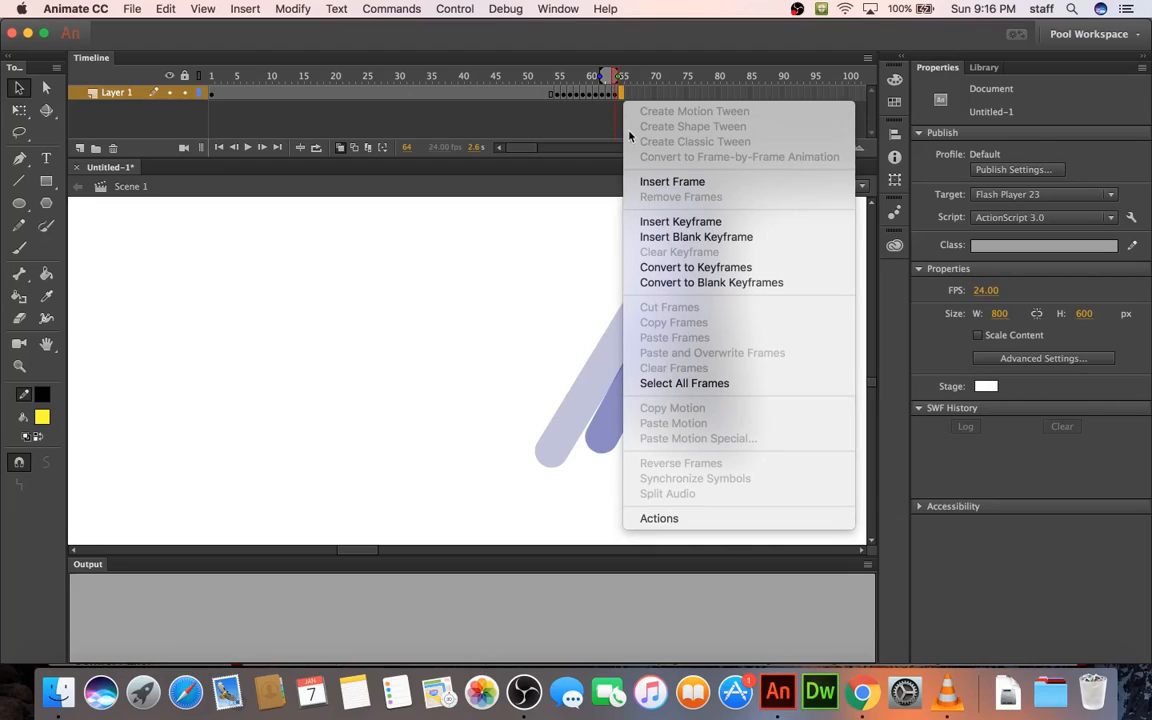
pyautogui.click(645, 222)
pyautogui.press('Right')
pyautogui.press('Right')
pyautogui.press('Right')
pyautogui.press('Right')
pyautogui.press('Right')
pyautogui.press('Right')
pyautogui.press('Right')
pyautogui.press('Right')
pyautogui.press('Right')
pyautogui.press('Right')
pyautogui.press('Right')
pyautogui.press('Right')
pyautogui.press('Right')
pyautogui.press('Right')
pyautogui.press('Right')
pyautogui.press('Right')
pyautogui.press('Right')
pyautogui.press('Right')
pyautogui.press('Right')
pyautogui.press('Right')
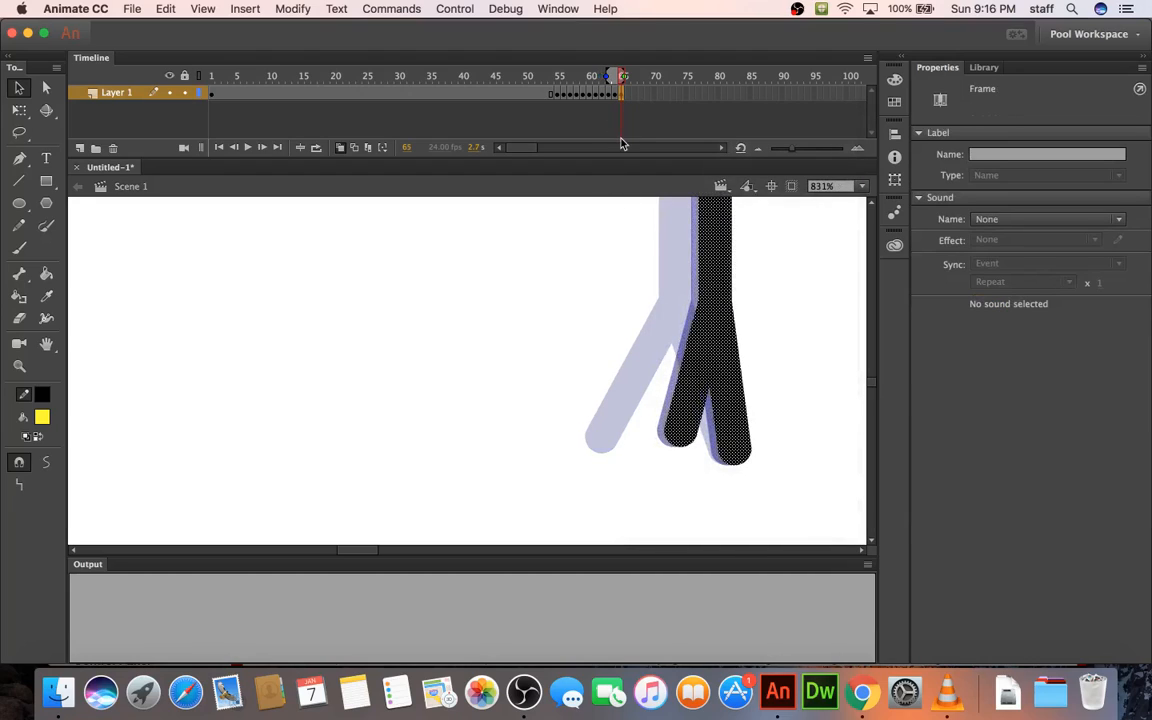
pyautogui.press('Right')
pyautogui.press('Right')
pyautogui.press('Right')
pyautogui.press('Right')
pyautogui.press('Right')
pyautogui.press('Right')
pyautogui.press('Right')
pyautogui.press('Right')
pyautogui.press('Right')
pyautogui.press('Right')
pyautogui.press('Right')
pyautogui.press('Right')
pyautogui.press('Right')
pyautogui.press('Right')
pyautogui.press('Right')
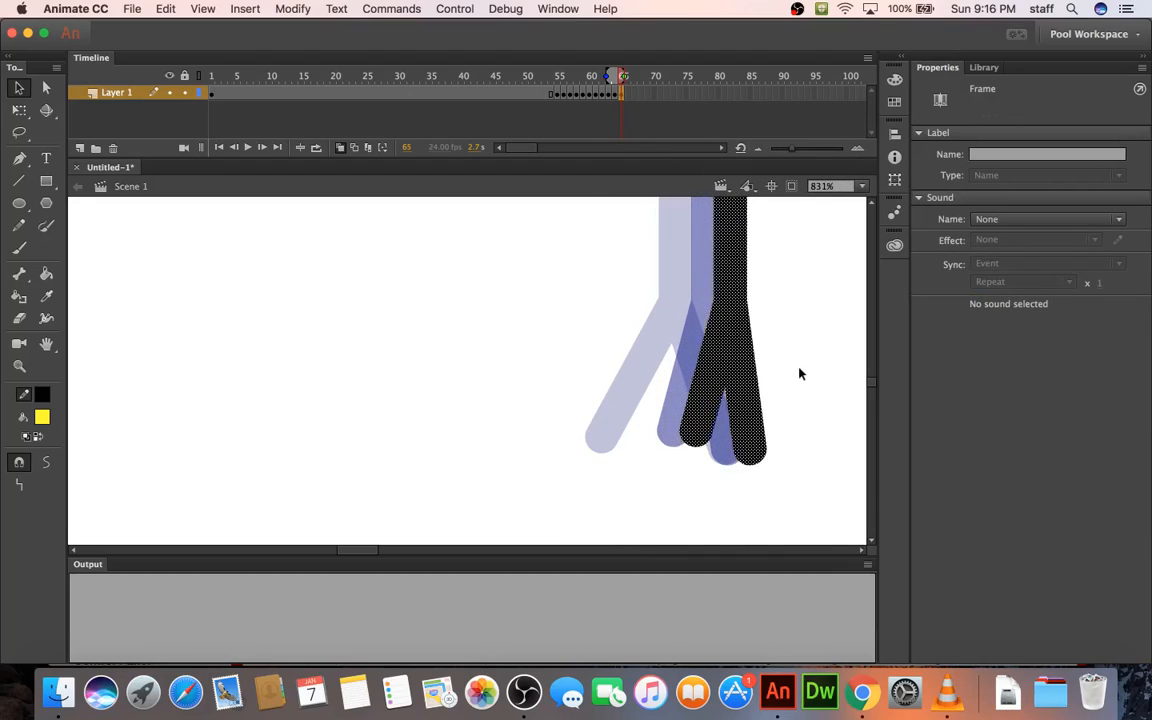
pyautogui.press('Right')
pyautogui.press('Right')
pyautogui.press('Right')
pyautogui.press('Right')
pyautogui.press('Right')
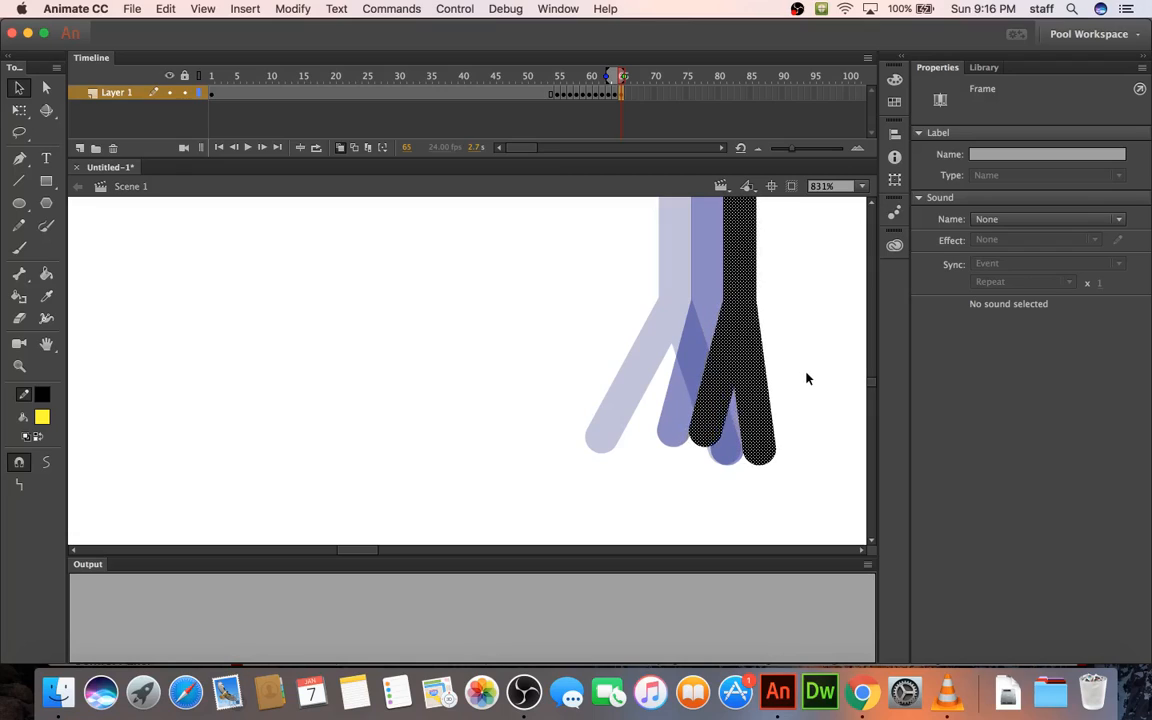
pyautogui.press('Left')
pyautogui.press('Left')
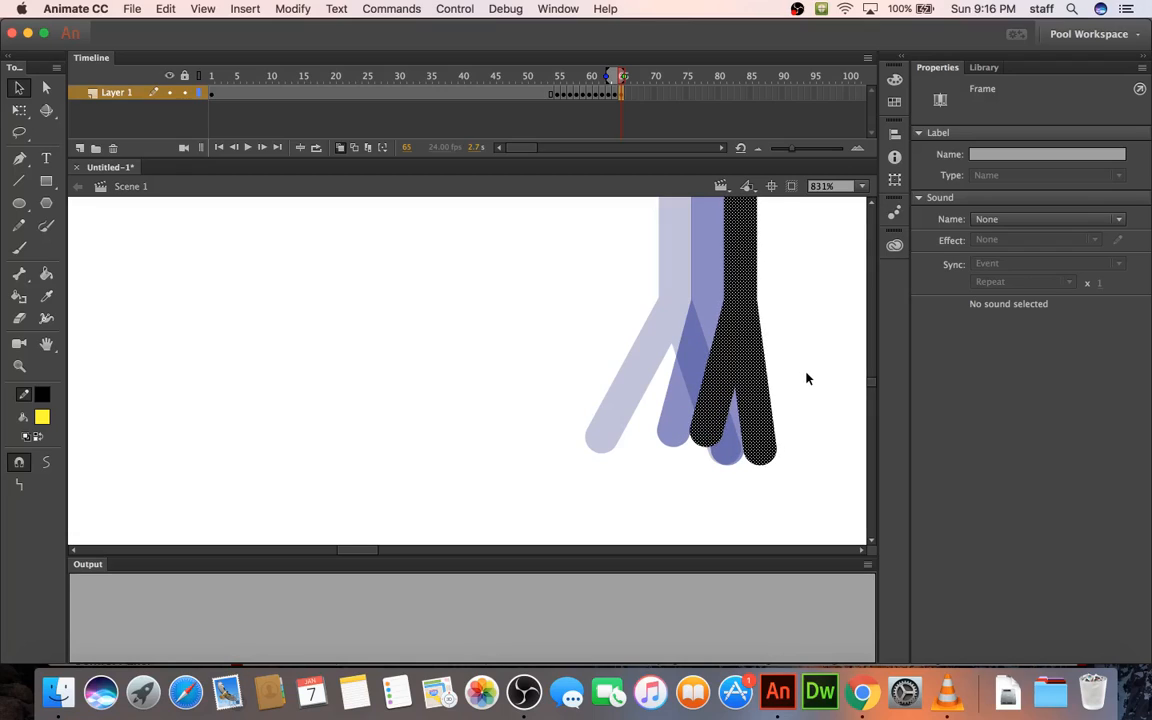
pyautogui.click(810, 408)
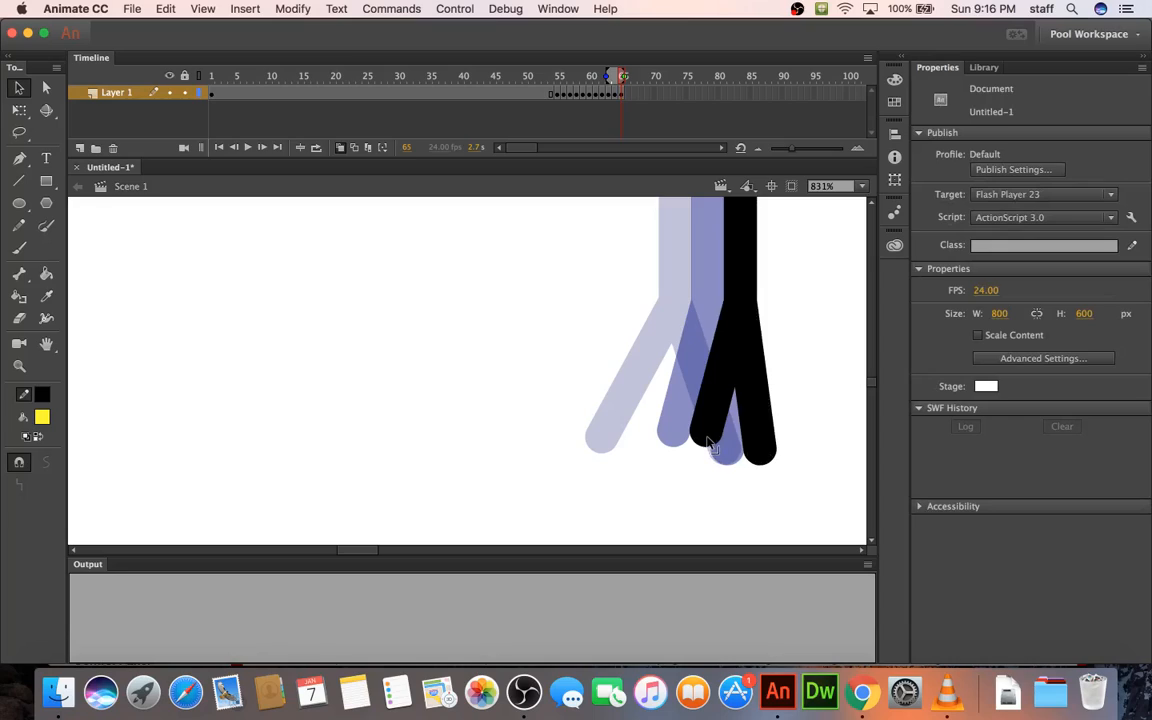
# - Pose the legs in frame 65, returning the planted foot to its previous position and swinging the raised foot forward past it
pyautogui.moveTo(761, 457)
pyautogui.mouseDown()
pyautogui.moveTo(730, 454)
pyautogui.moveTo(771, 442)
pyautogui.mouseUp()
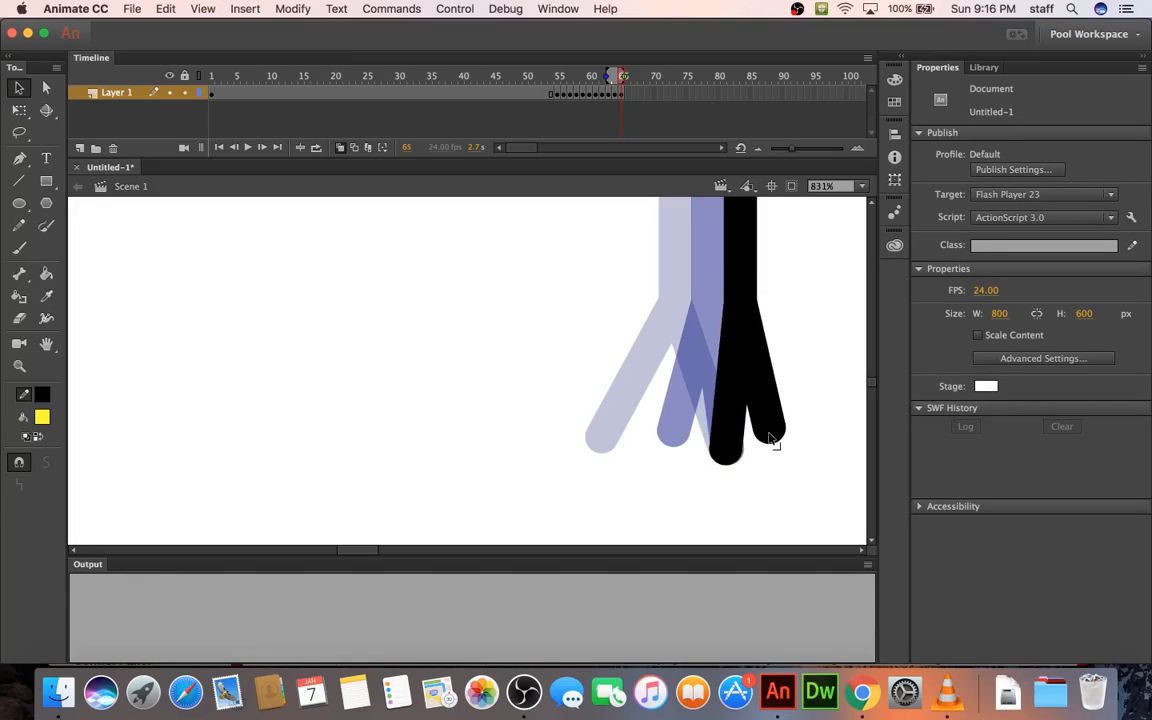
# - Insert a keyframe at frame 66, nudge the whole stick figure right by one body-line width, and deselect it
pyautogui.rightClick(628, 100)
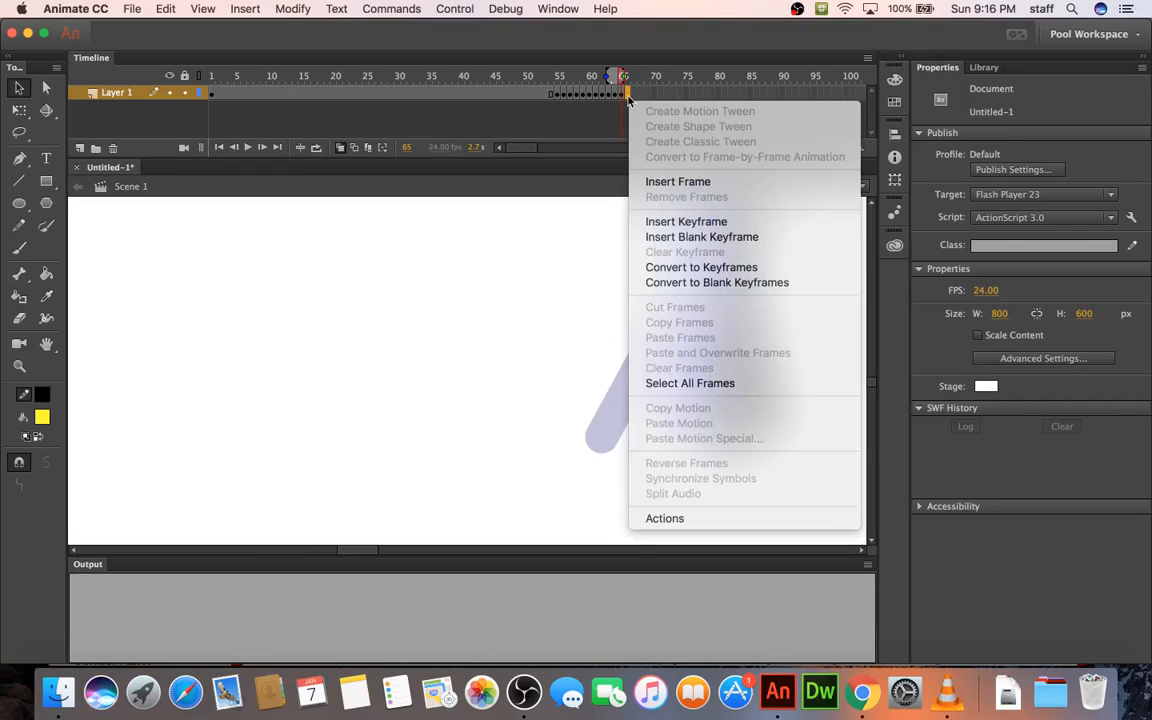
pyautogui.click(660, 221)
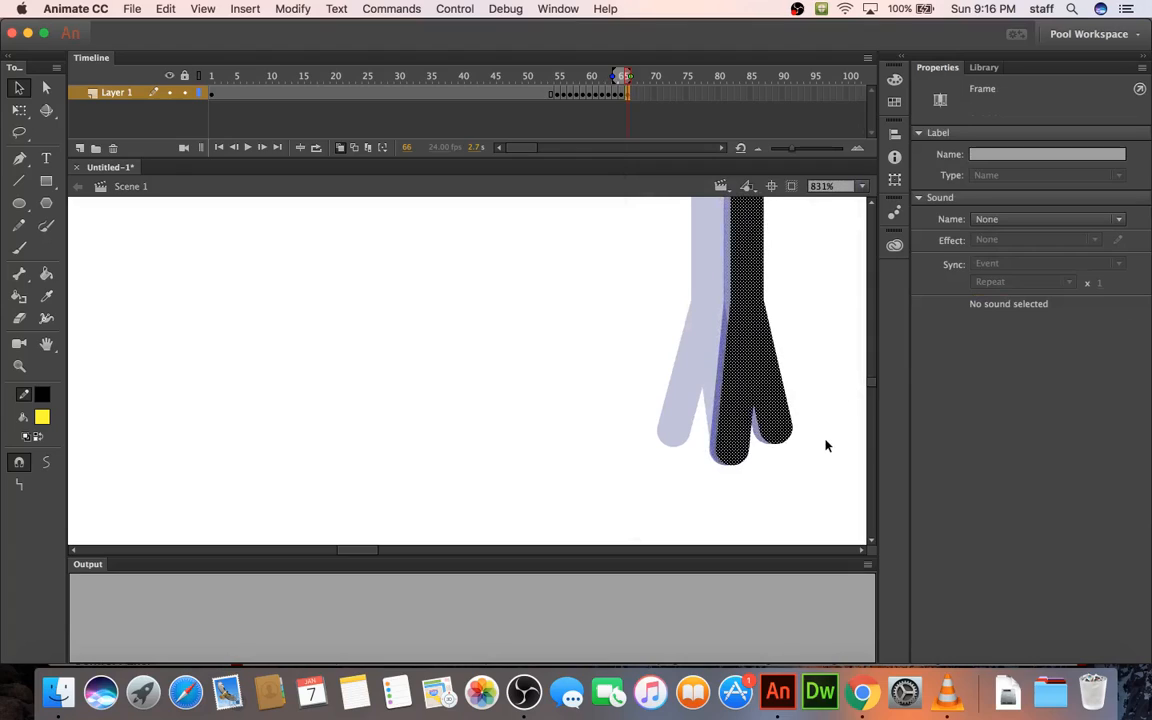
pyautogui.press('Right')
pyautogui.press('Right')
pyautogui.press('Right')
pyautogui.press('Right')
pyautogui.press('Right')
pyautogui.press('Right')
pyautogui.press('Right')
pyautogui.press('Right')
pyautogui.press('Right')
pyautogui.press('Right')
pyautogui.press('Right')
pyautogui.press('Right')
pyautogui.press('Right')
pyautogui.press('Right')
pyautogui.press('Right')
pyautogui.press('Right')
pyautogui.press('Right')
pyautogui.press('Right')
pyautogui.press('Right')
pyautogui.press('Right')
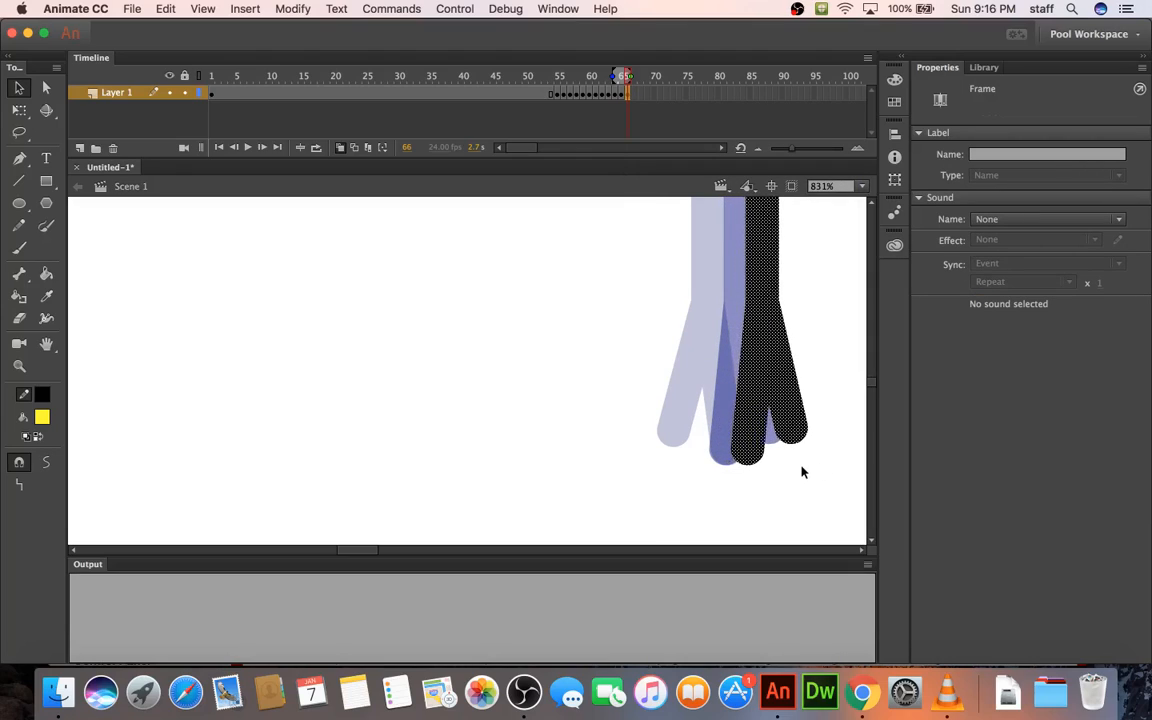
pyautogui.press('Right')
pyautogui.press('Right')
pyautogui.press('Right')
pyautogui.press('Right')
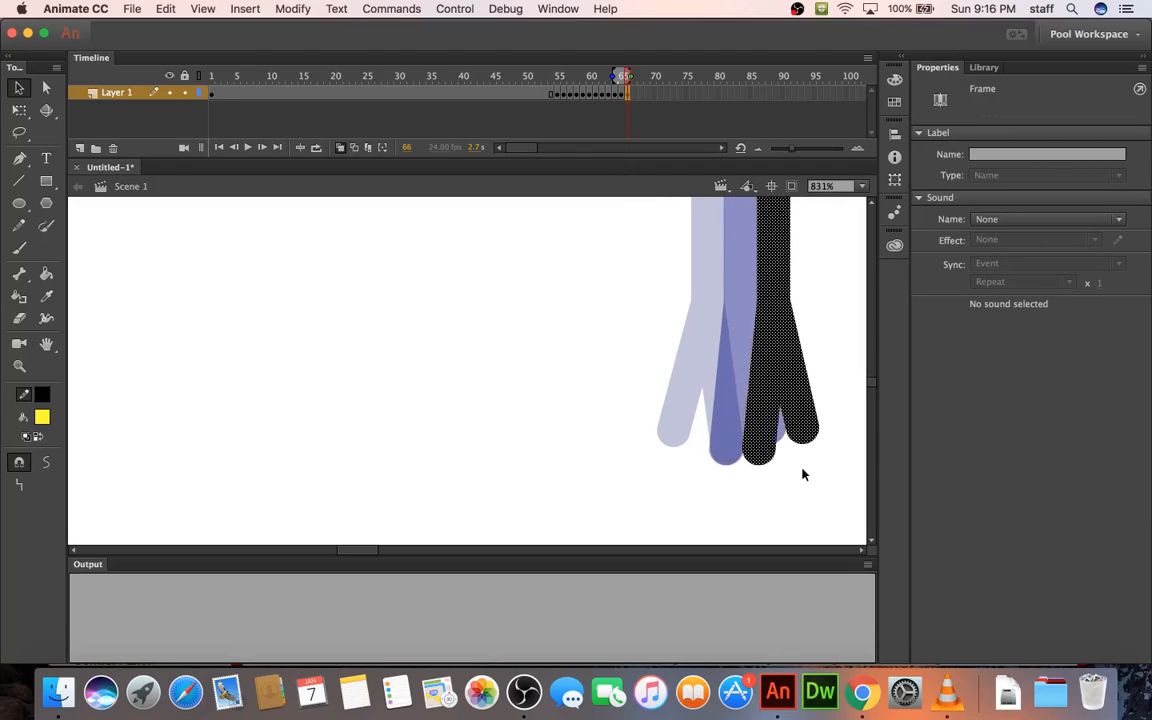
pyautogui.press('Left')
pyautogui.press('Left')
pyautogui.click(799, 474)
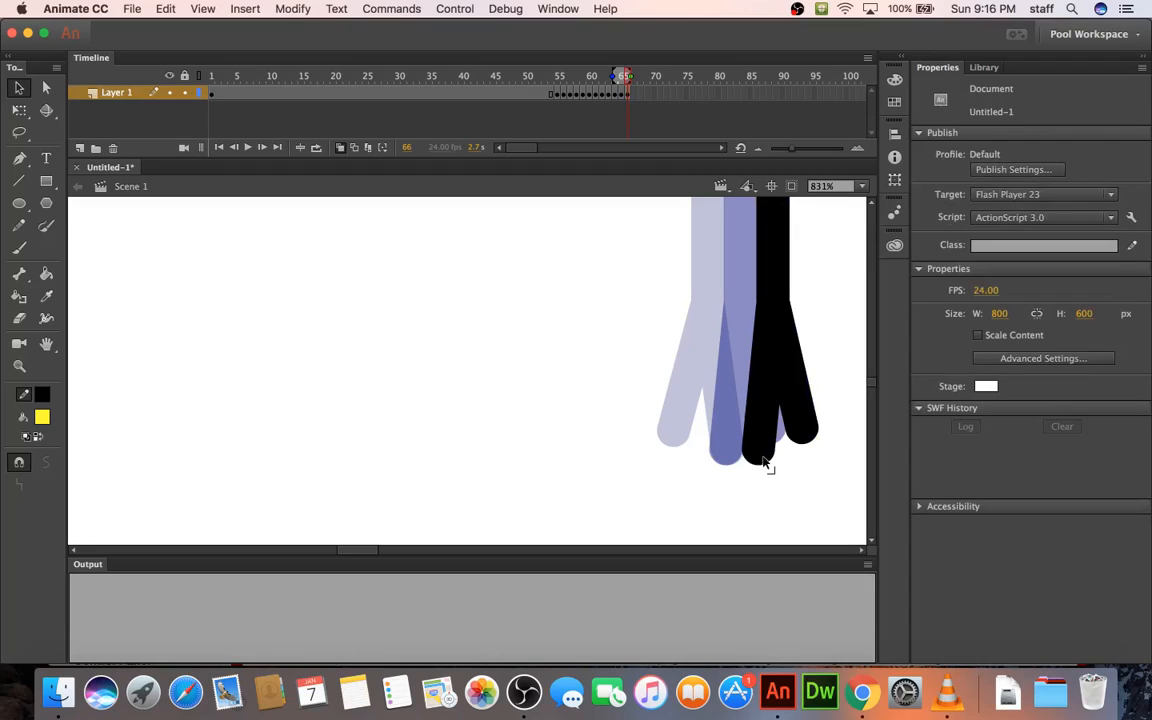
# - Pose the legs in frame 66, returning the planted foot to its previous position and stretching the raised foot further forward
pyautogui.moveTo(766, 463); pyautogui.dragTo(738, 463)
pyautogui.moveTo(803, 443); pyautogui.dragTo(828, 440)
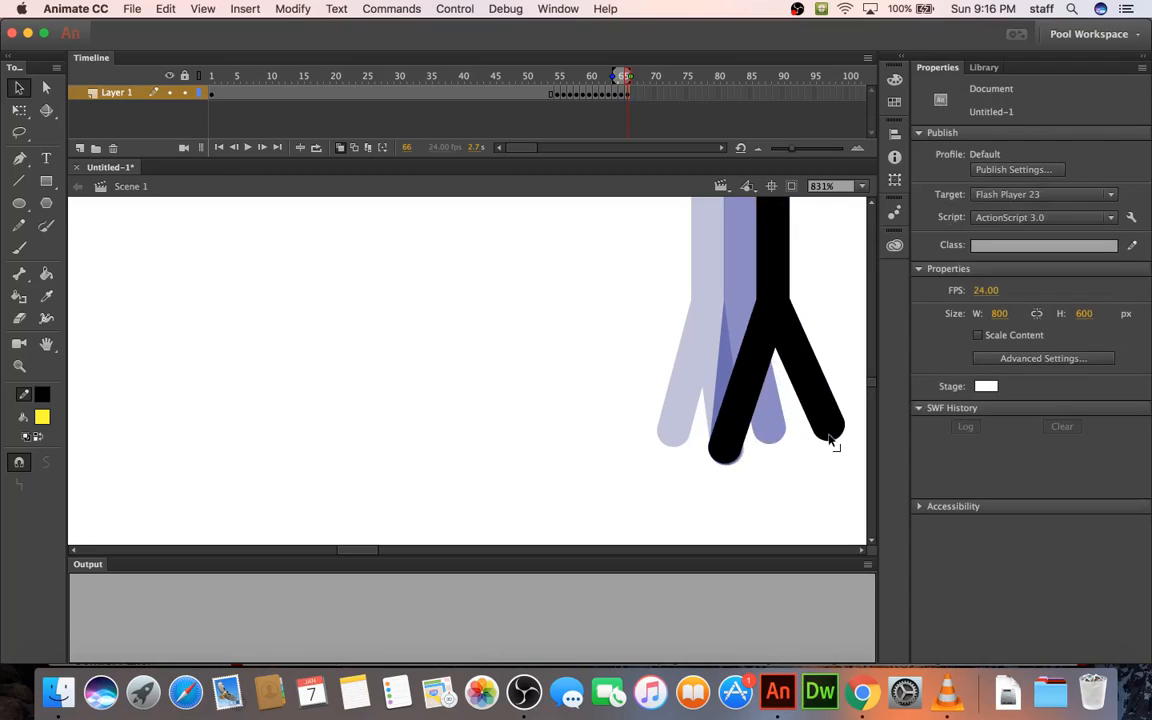
# - Insert a keyframe at frame 67, nudge the whole stick figure right by one body-line width, and deselect it
pyautogui.rightClick(636, 96)
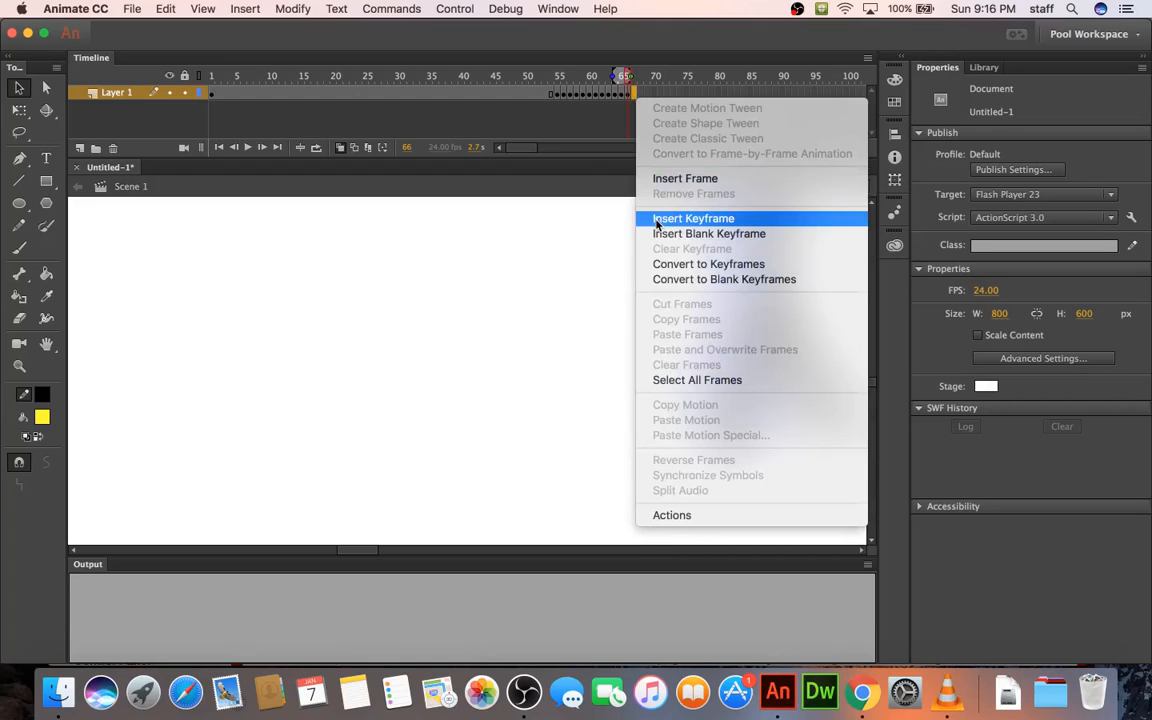
pyautogui.click(693, 218)
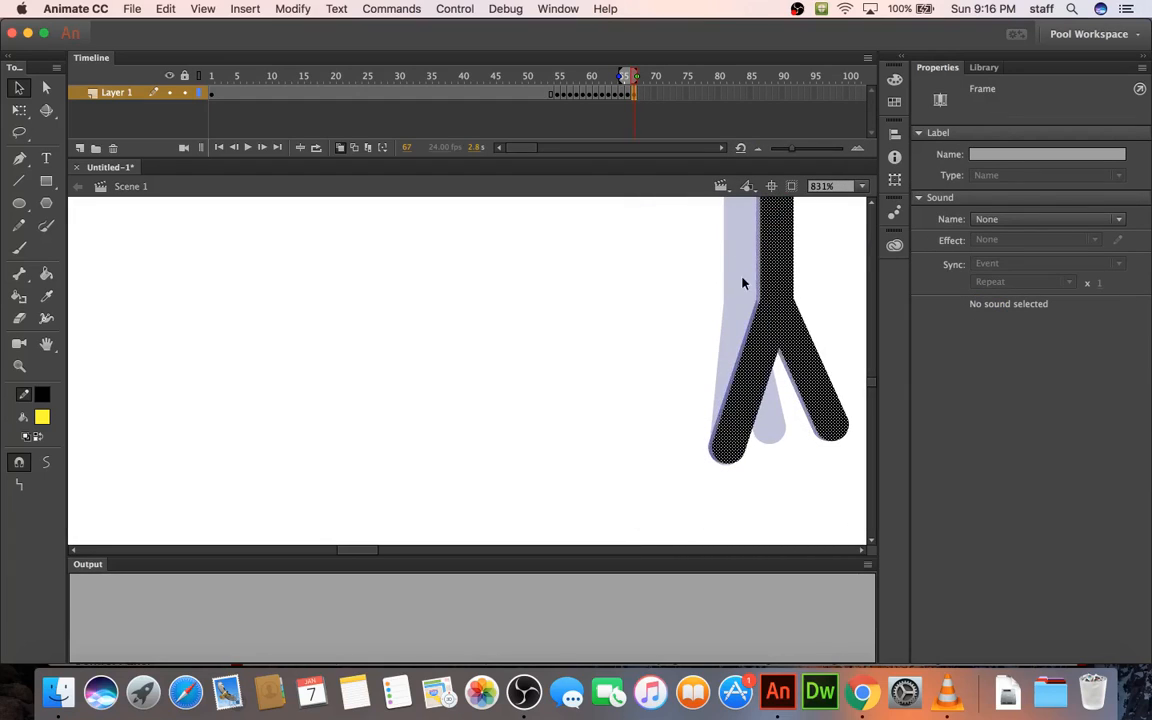
pyautogui.press('Right')
pyautogui.press('Right')
pyautogui.press('Right')
pyautogui.press('Right')
pyautogui.press('Right')
pyautogui.press('Right')
pyautogui.press('Right')
pyautogui.press('Right')
pyautogui.press('Right')
pyautogui.press('Right')
pyautogui.press('Right')
pyautogui.press('Right')
pyautogui.press('Right')
pyautogui.press('Right')
pyautogui.press('Right')
pyautogui.press('Right')
pyautogui.press('Right')
pyautogui.press('Right')
pyautogui.press('Right')
pyautogui.press('Right')
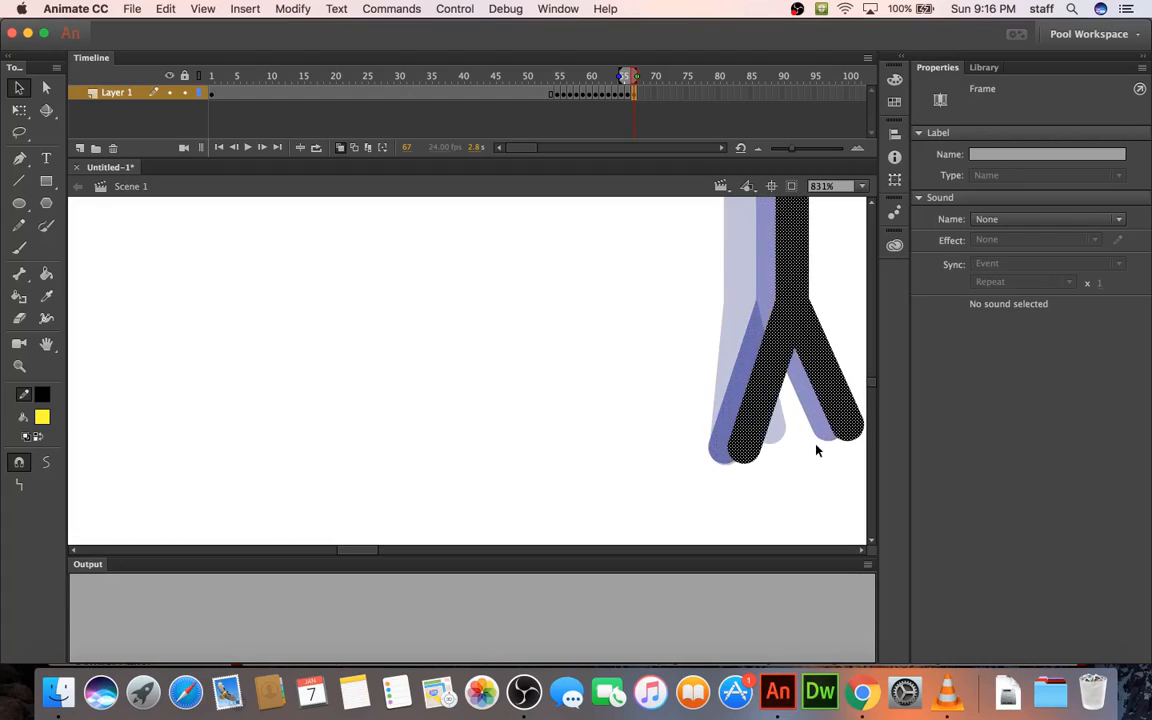
pyautogui.press('Right')
pyautogui.press('Right')
pyautogui.press('Right')
pyautogui.press('Right')
pyautogui.press('Right')
pyautogui.press('Right')
pyautogui.press('Right')
pyautogui.press('Right')
pyautogui.press('Right')
pyautogui.press('Right')
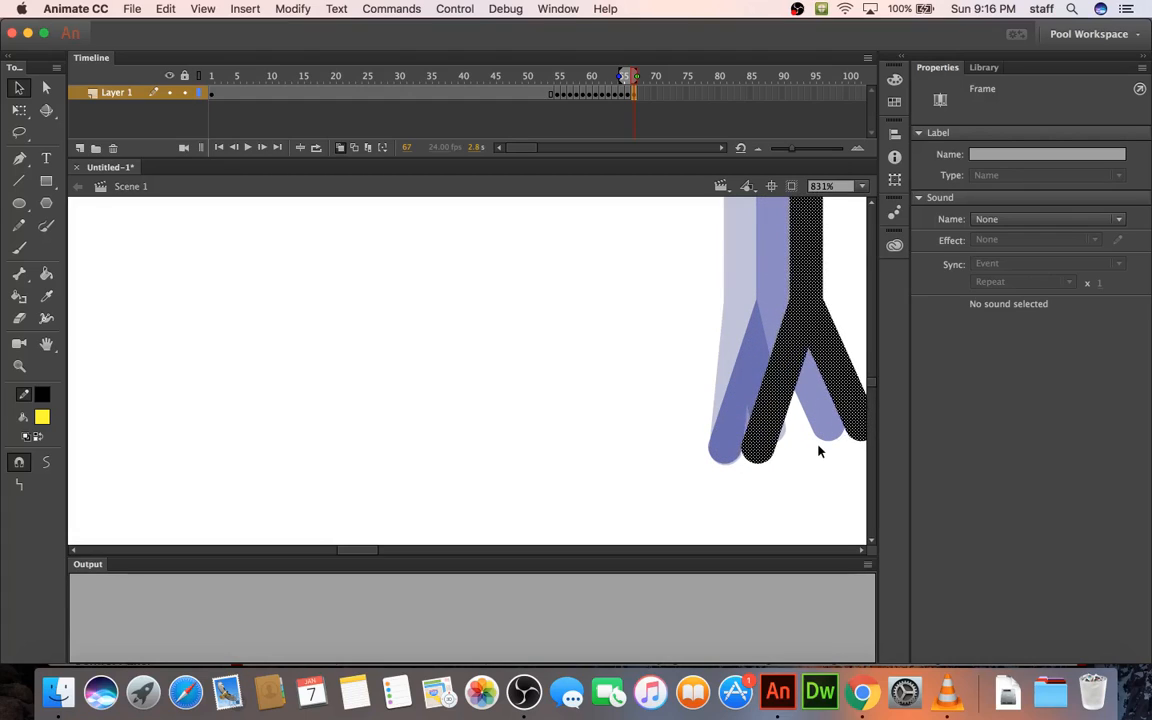
pyautogui.click(818, 452)
# - Pose the legs in frame 67, returning the rear foot to its previous position and lowering the front foot forward to ground level
pyautogui.moveTo(750, 452); pyautogui.dragTo(734, 462)
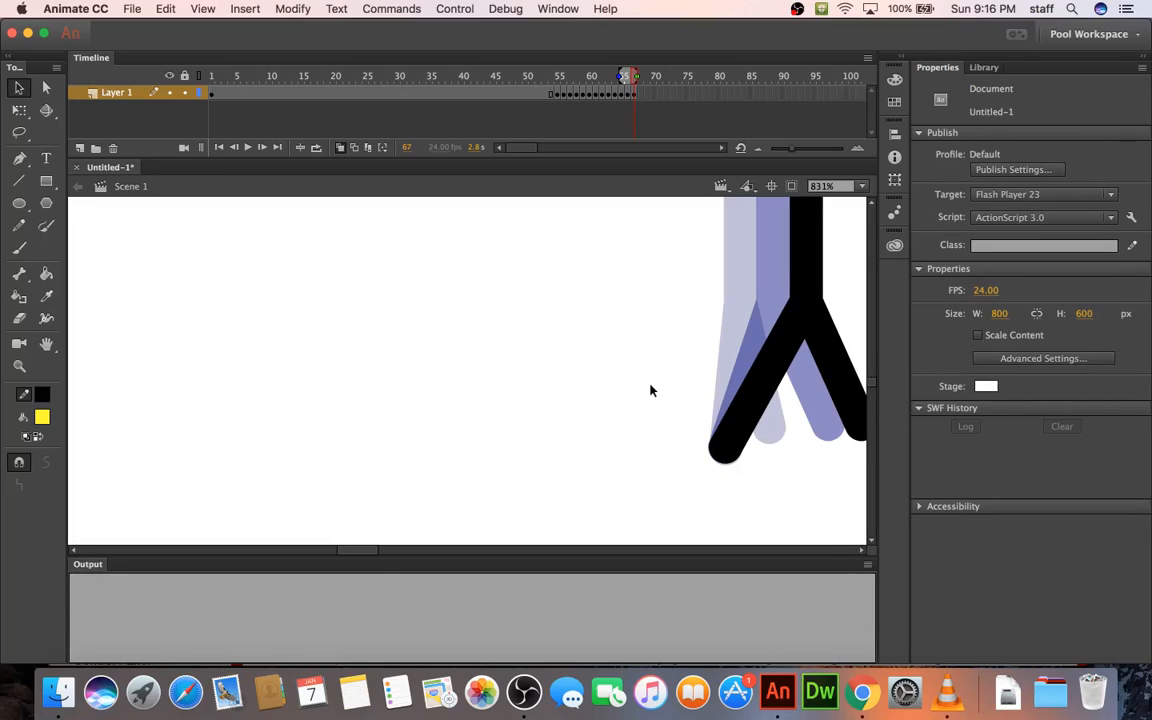
pyautogui.hscroll(5, 655, 391)
pyautogui.hscroll(-3, 660, 392)
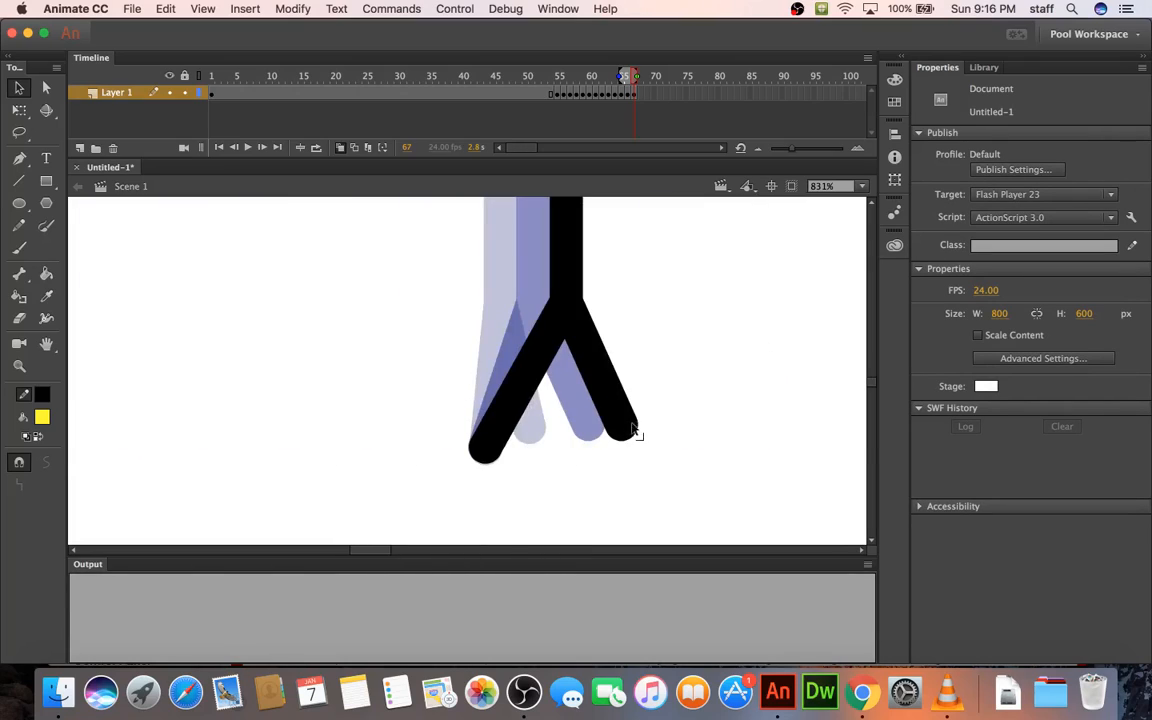
pyautogui.moveTo(631, 437); pyautogui.dragTo(647, 456)
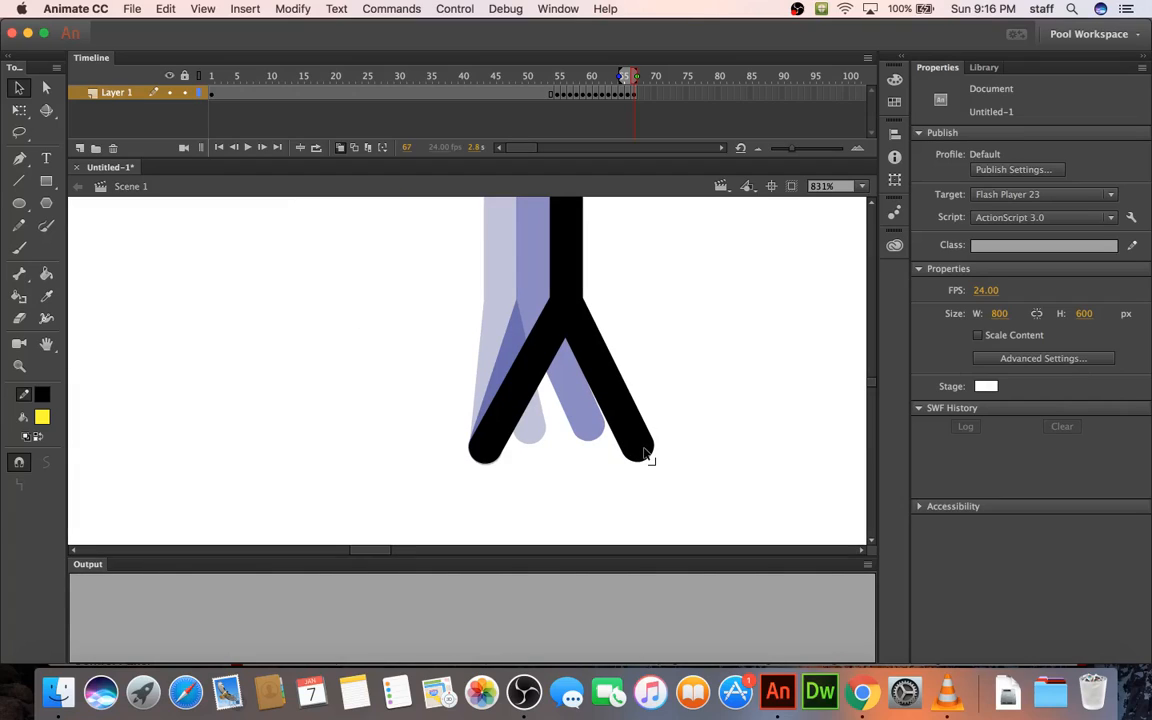
# - Step back through the latest keyframes and play the timeline to check the leg movement
pyautogui.press(',')
pyautogui.press(',')
pyautogui.press(',')
pyautogui.press(',')
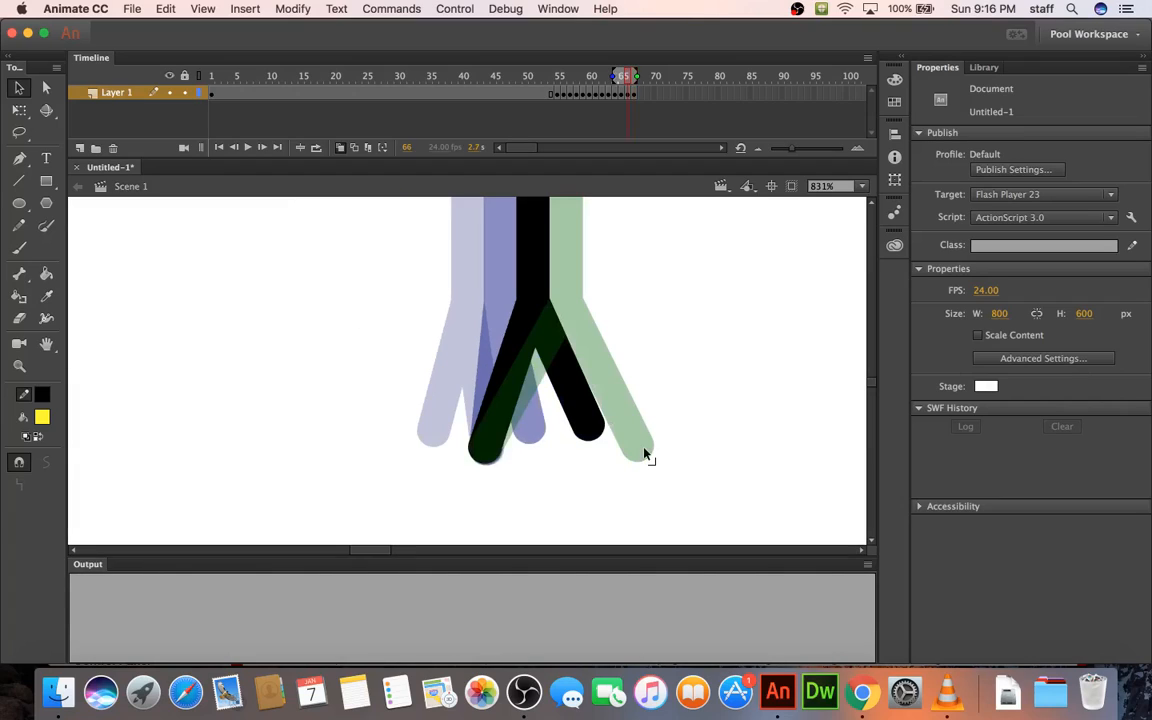
pyautogui.press('Return')
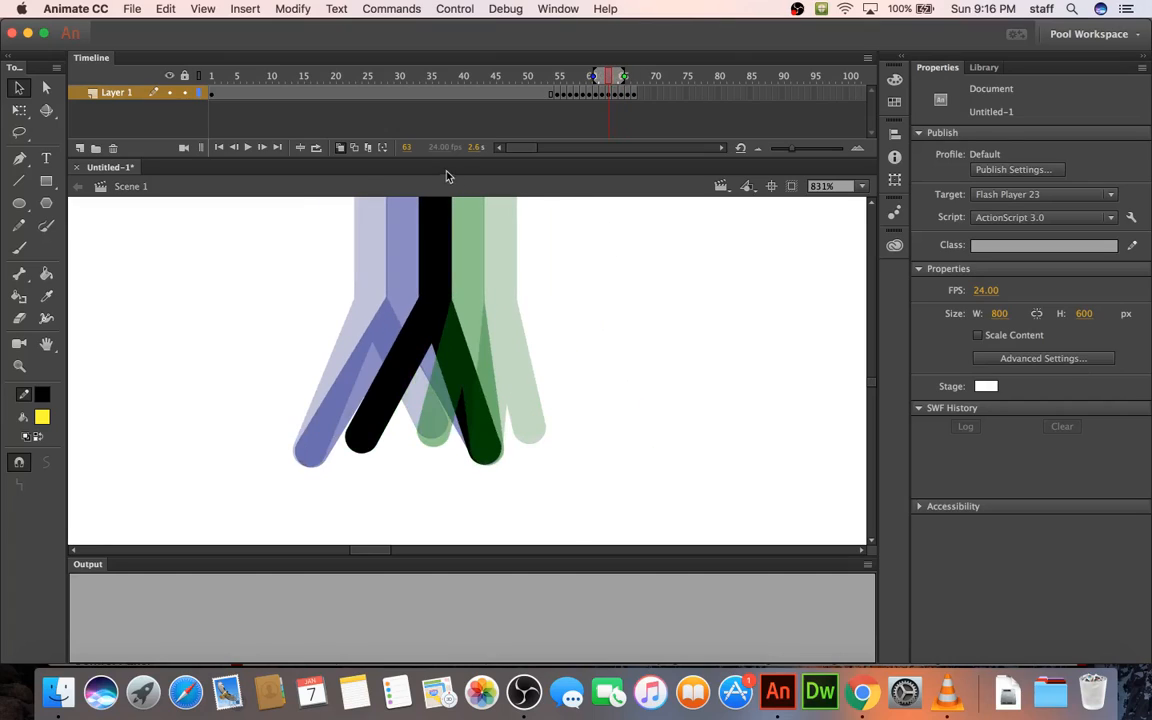
# - Turn off onion skinning, replay the timeline, and test the movie in a preview window before closing it
pyautogui.click(340, 147)
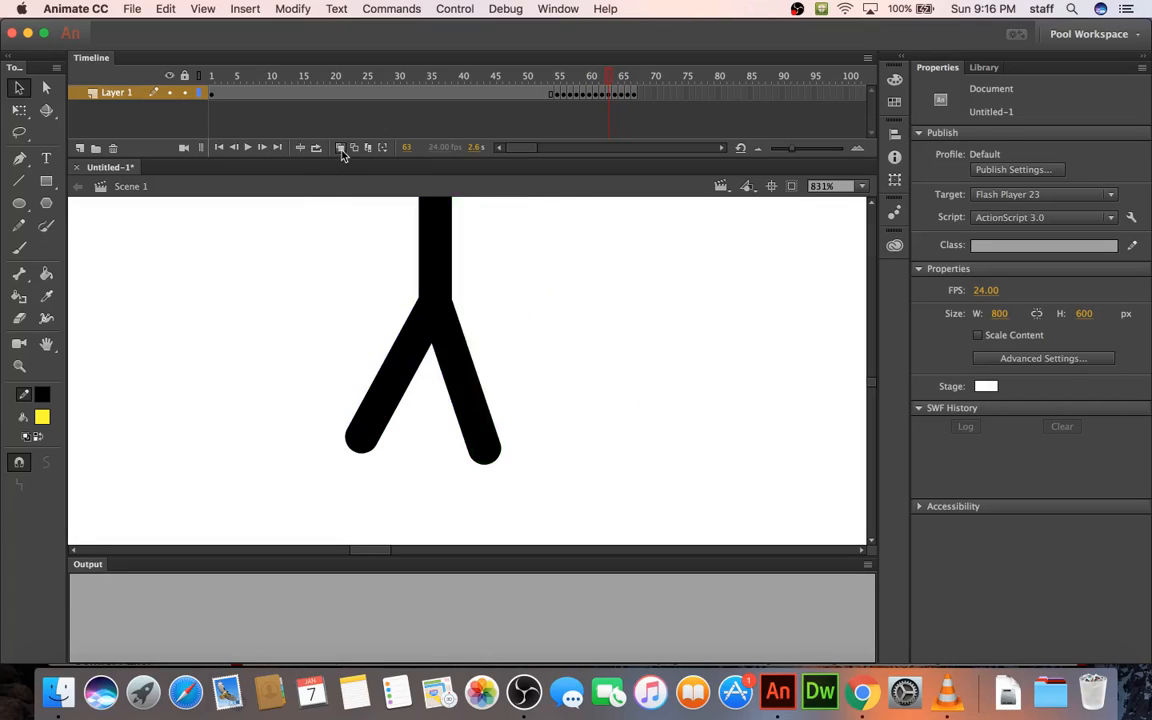
pyautogui.press('Return')
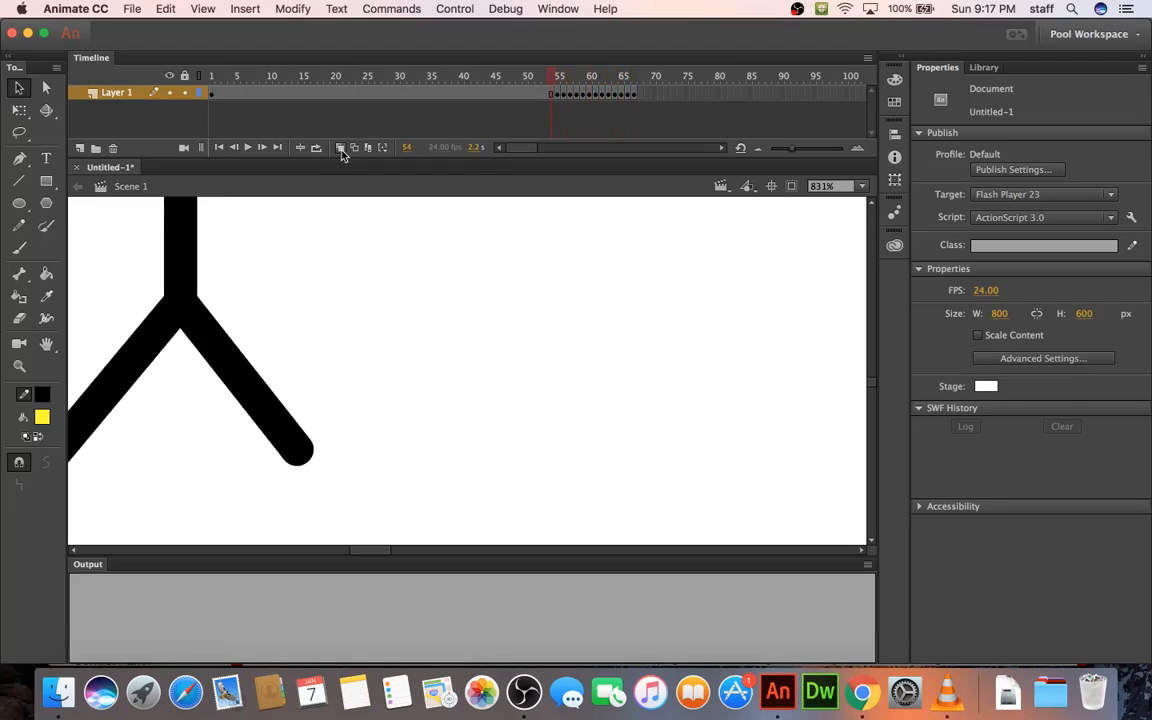
pyautogui.press('super+Return')
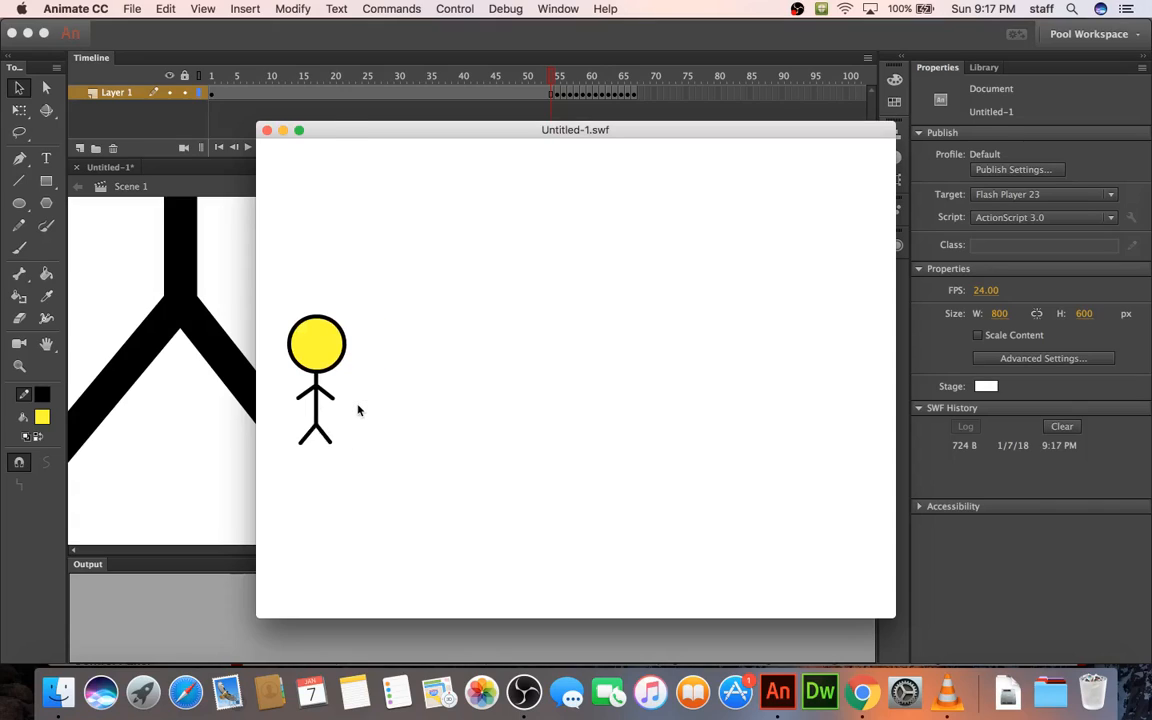
pyautogui.click(267, 131)
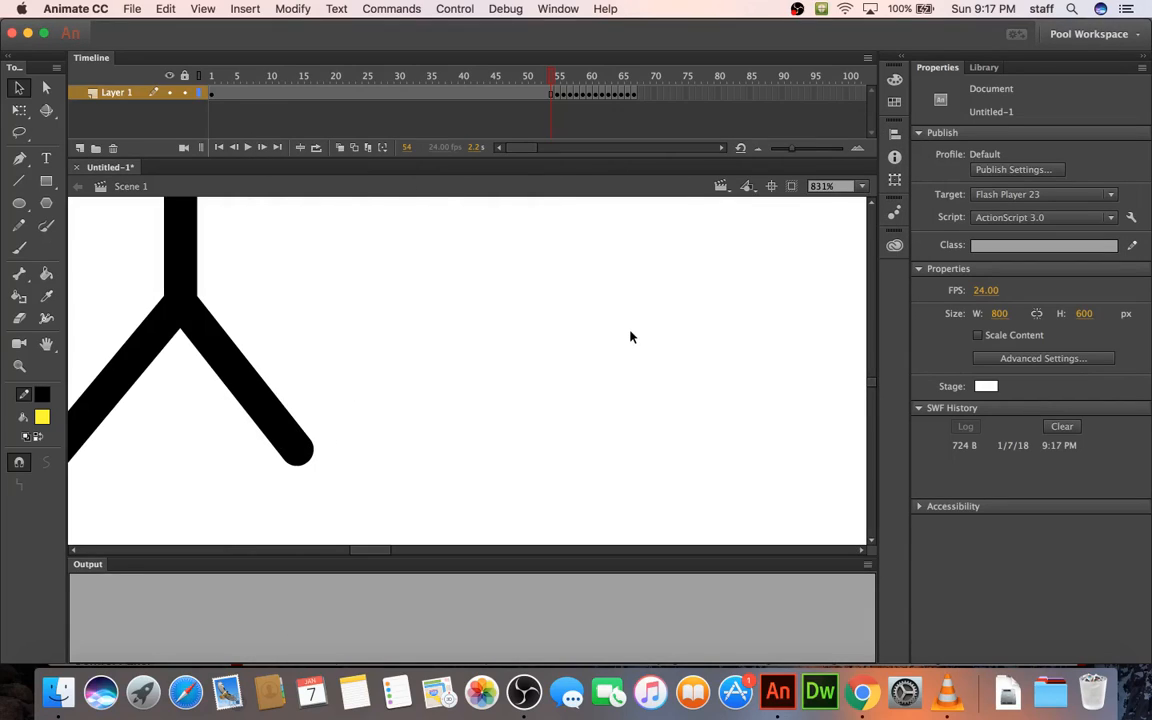
# - Insert a keyframe at frame 68 directly after the finished walk cycle
pyautogui.press('super+2')
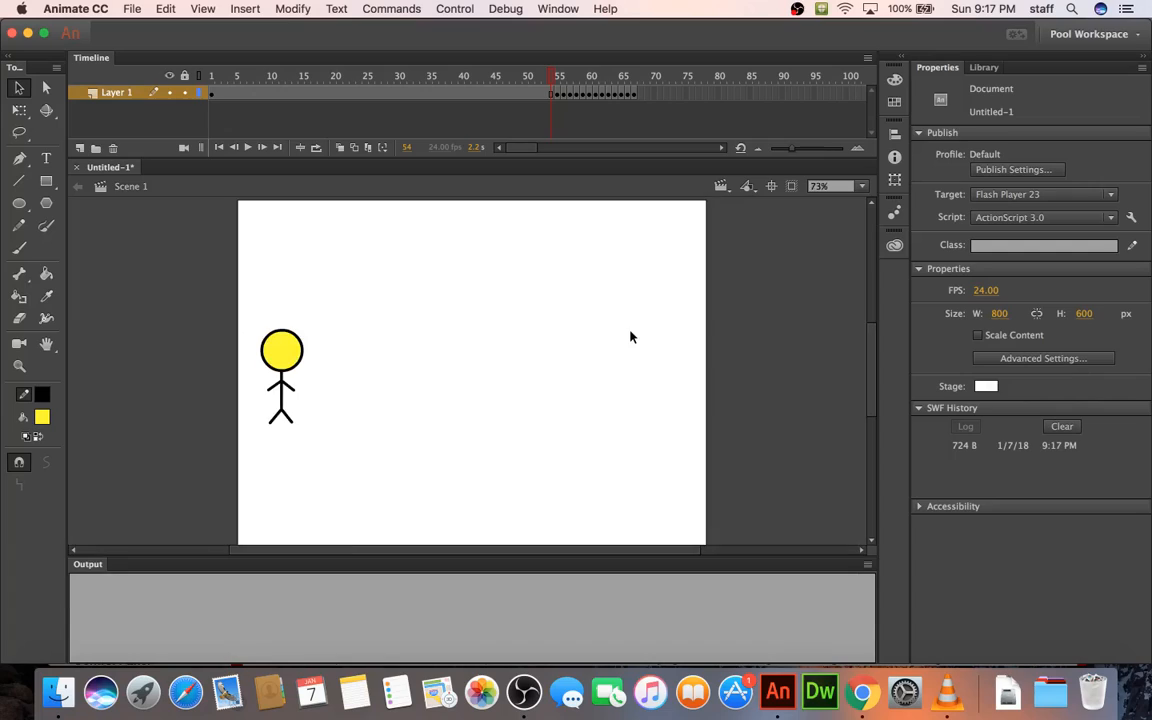
pyautogui.click(634, 94)
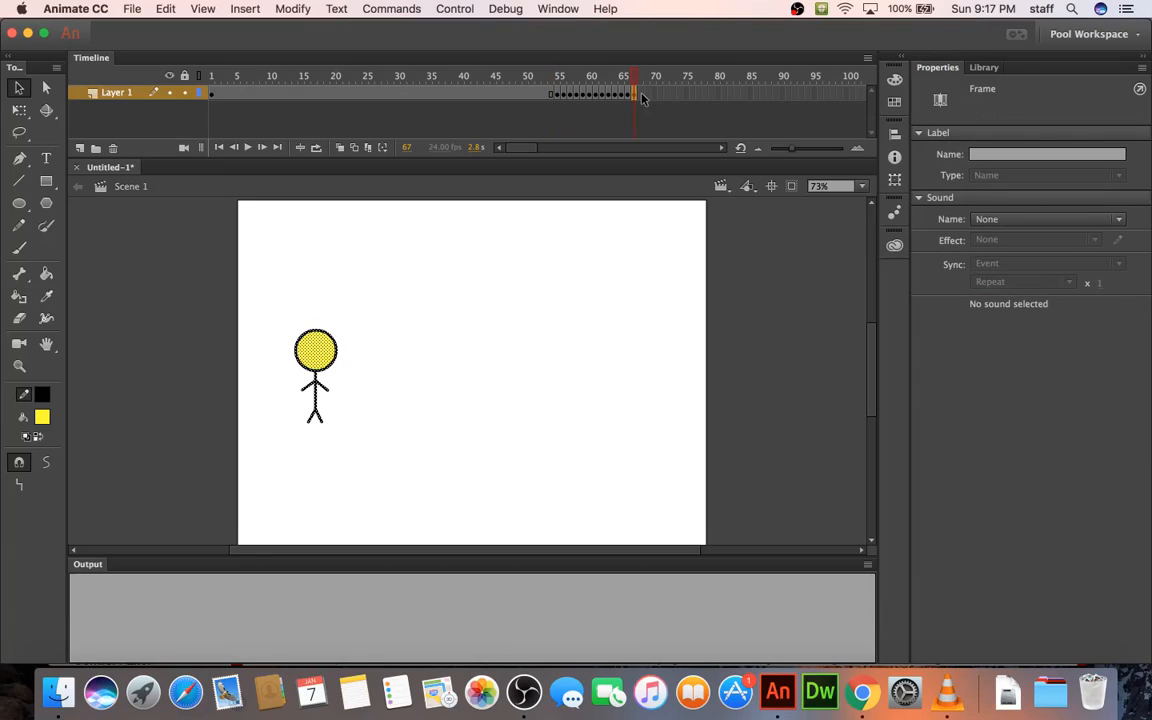
pyautogui.click(643, 101)
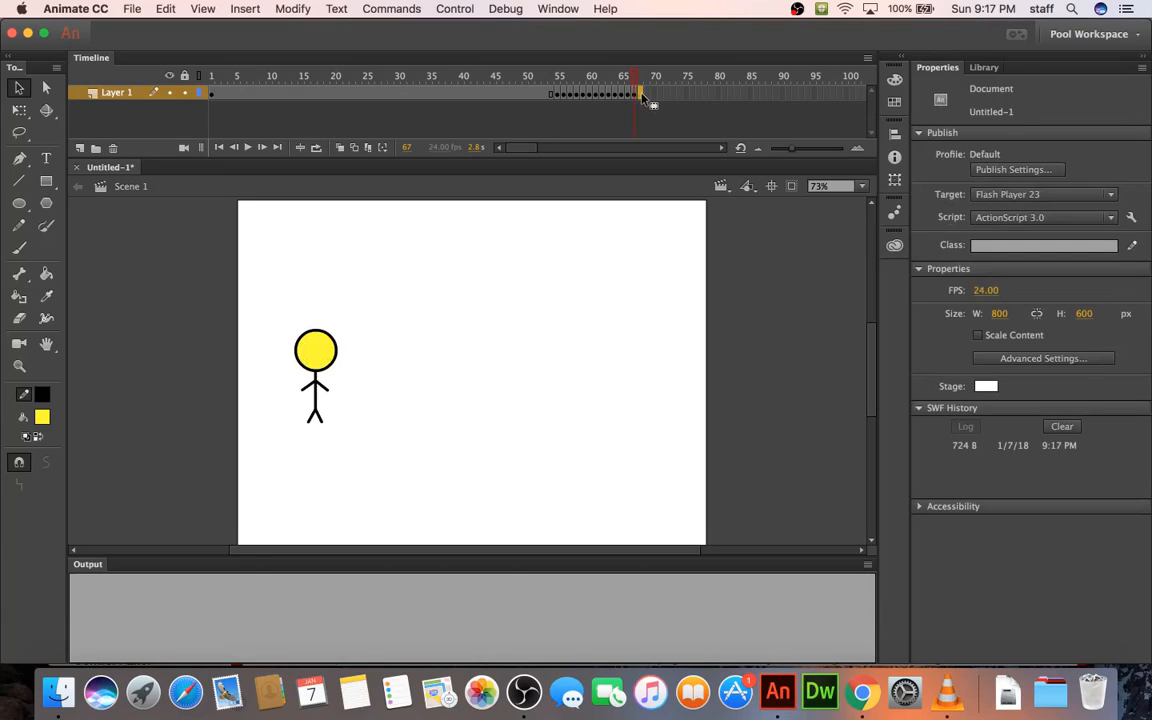
pyautogui.rightClick(641, 96)
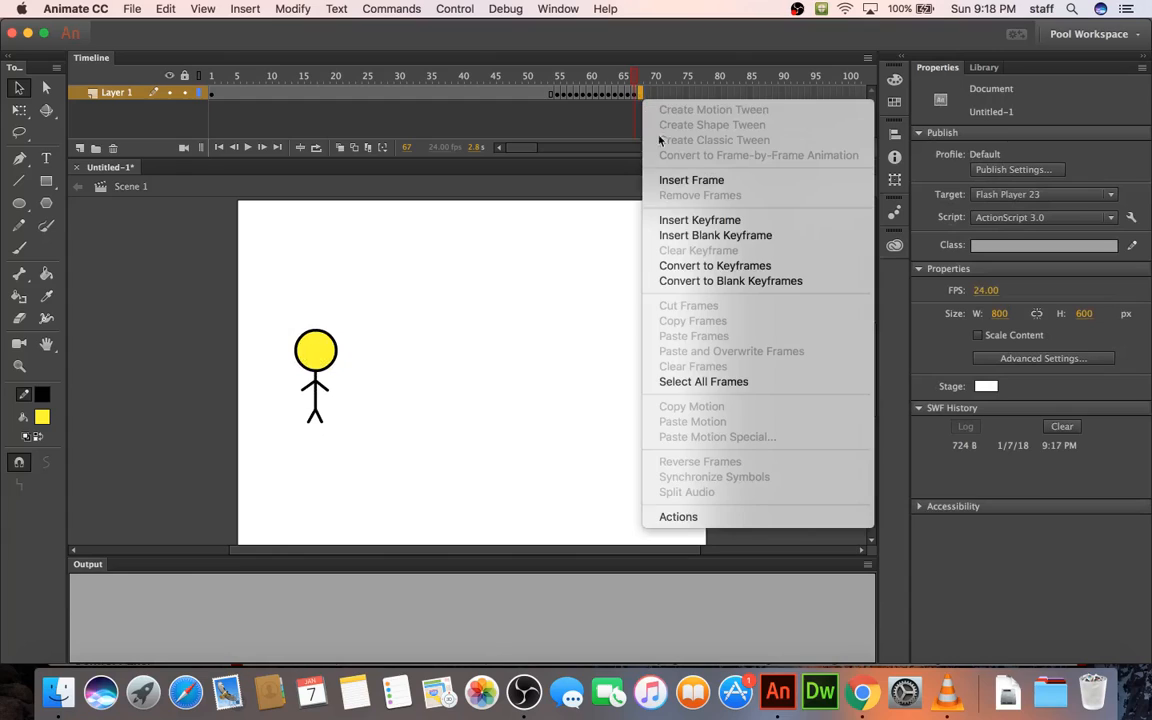
pyautogui.click(687, 220)
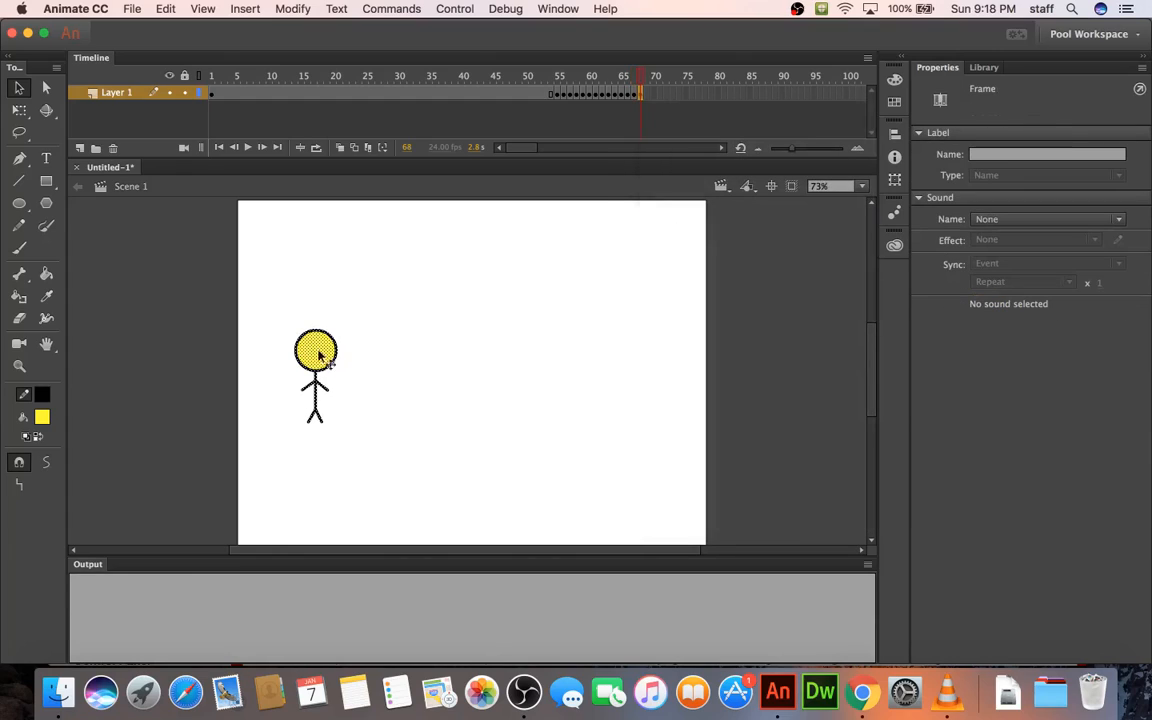
# - Turn on onion skinning, then rotate the whole figure slightly clockwise in frame 68 and nudge it right until its feet meet the previous pose
pyautogui.click(19, 368)
pyautogui.moveTo(275, 316); pyautogui.dragTo(366, 432)
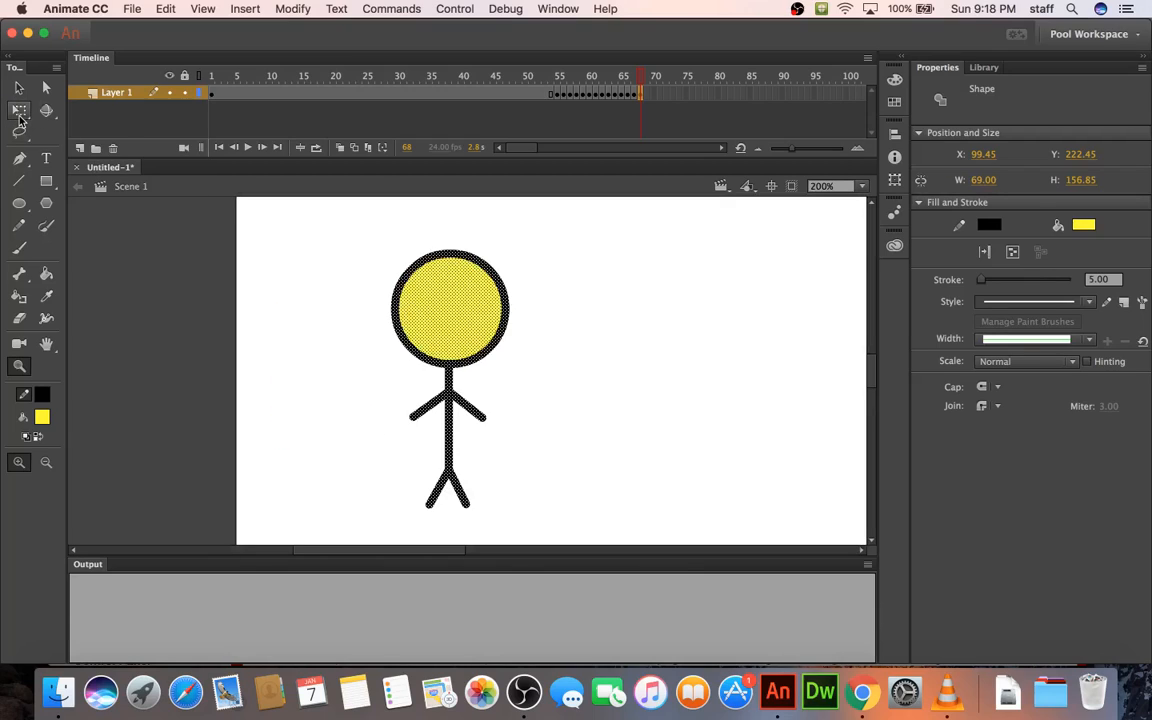
pyautogui.click(20, 112)
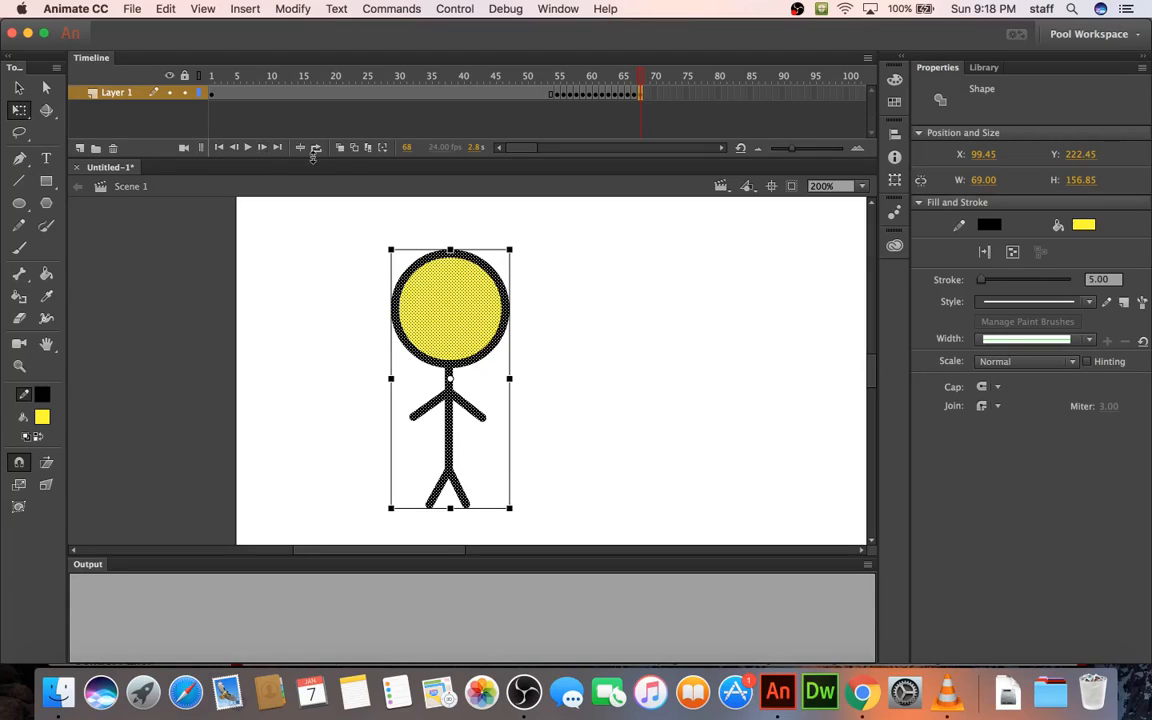
pyautogui.click(341, 148)
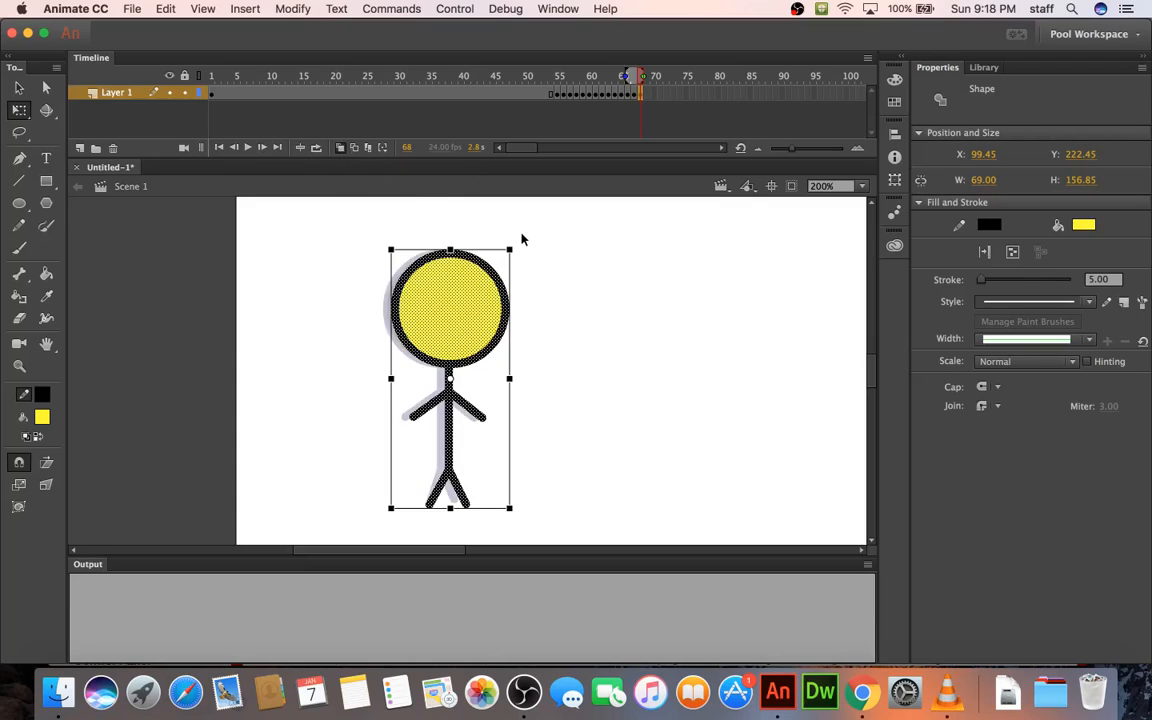
pyautogui.moveTo(527, 254); pyautogui.dragTo(530, 255)
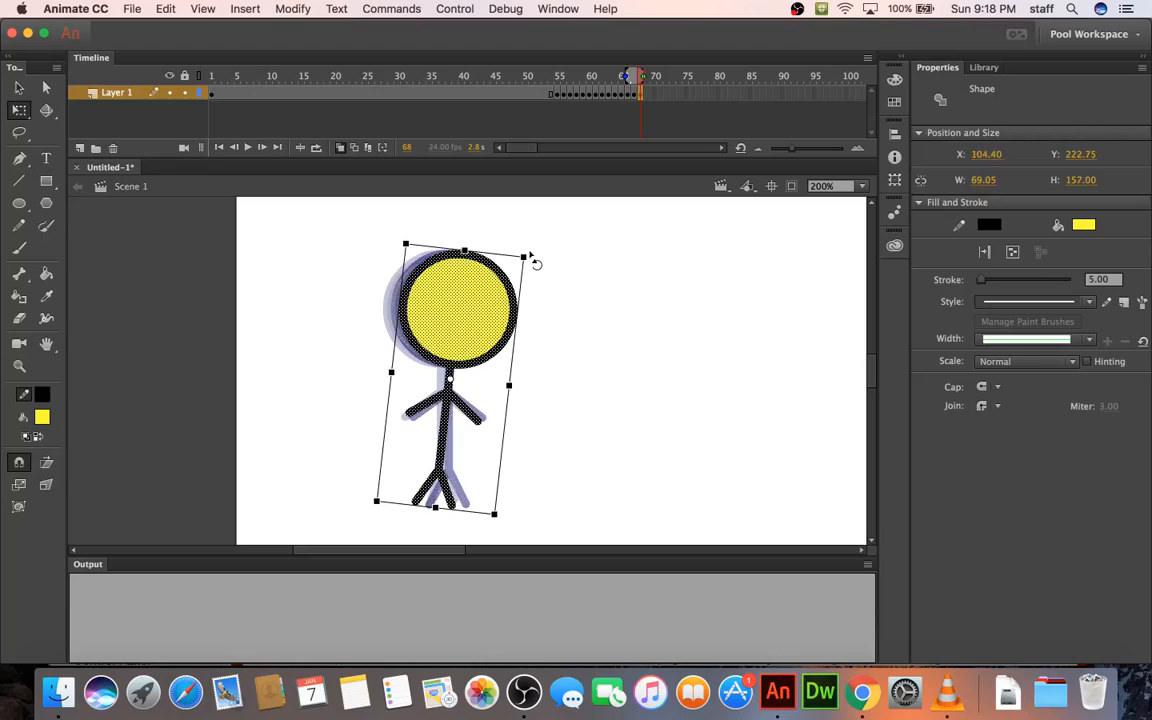
pyautogui.press('Right')
pyautogui.press('Right')
pyautogui.press('Right')
pyautogui.press('Right')
pyautogui.press('Right')
pyautogui.press('Right')
pyautogui.press('Right')
pyautogui.press('Right')
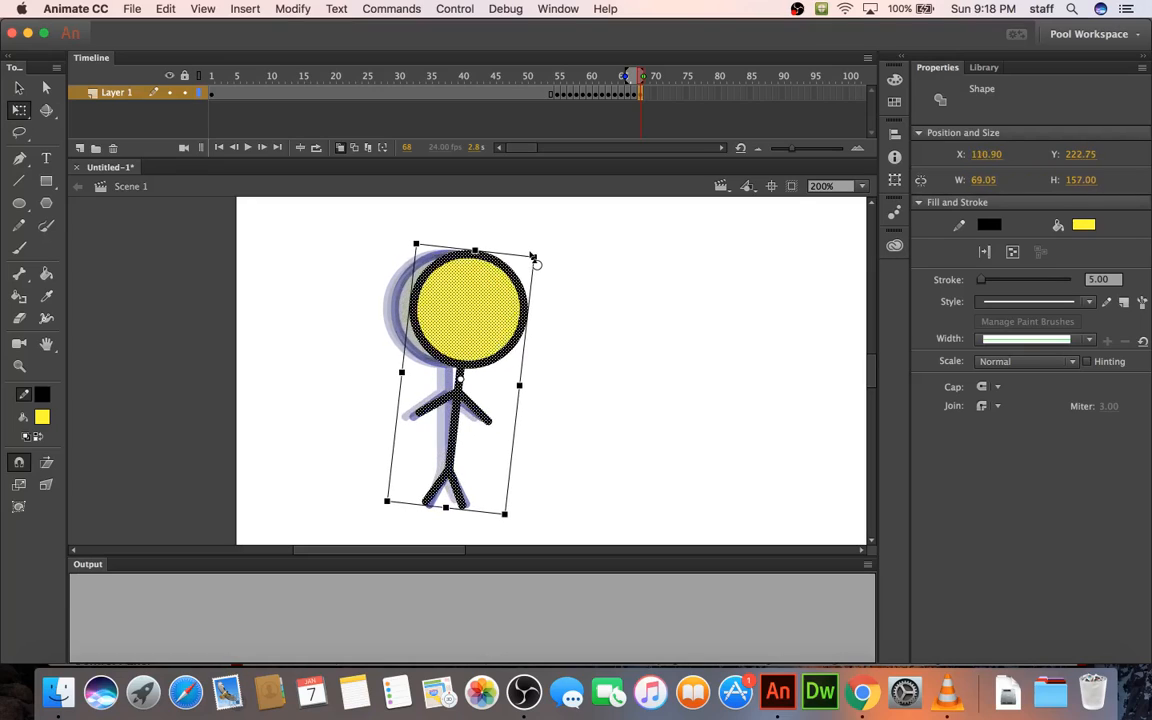
pyautogui.press('Right')
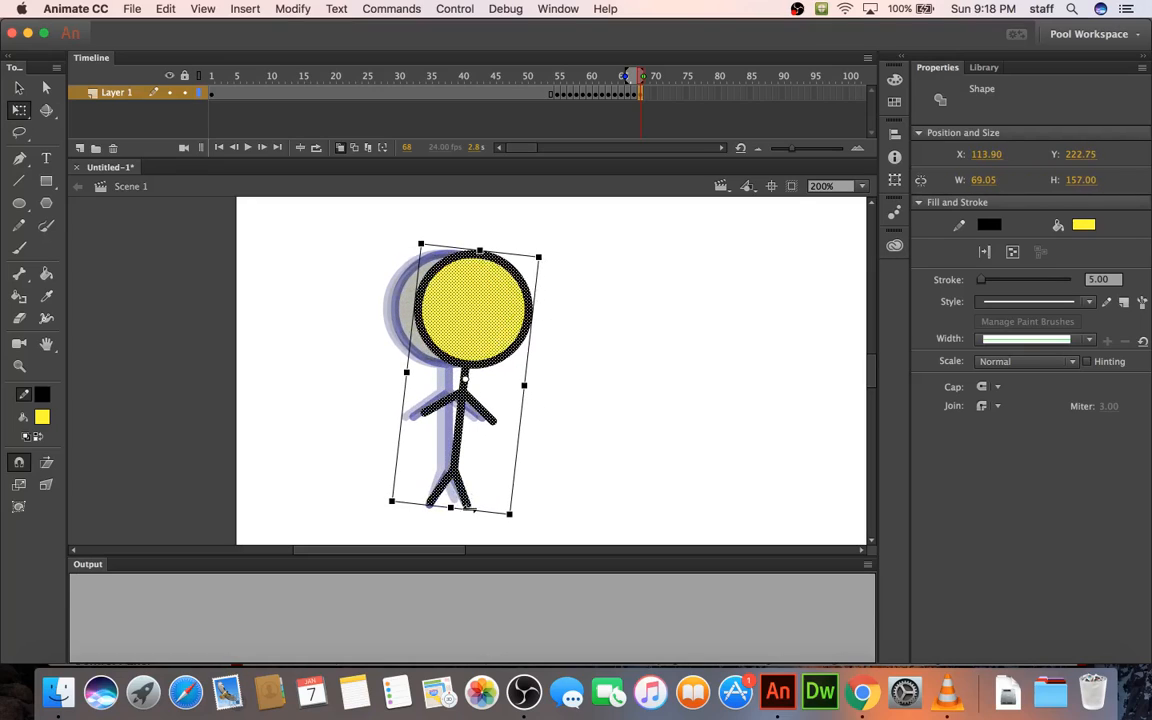
# - Insert a keyframe at frame 69, rotate the figure further clockwise, and nudge it right and down until its front foot meets the previous pose
pyautogui.click(647, 98)
pyautogui.rightClick(647, 98)
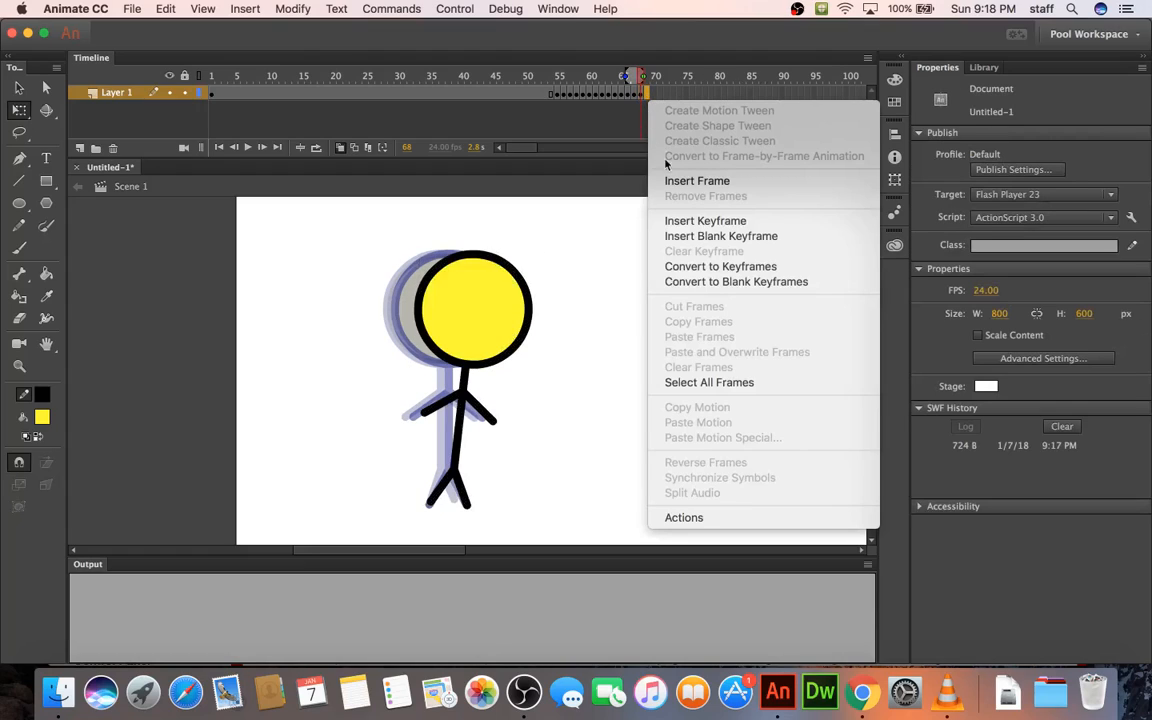
pyautogui.click(681, 221)
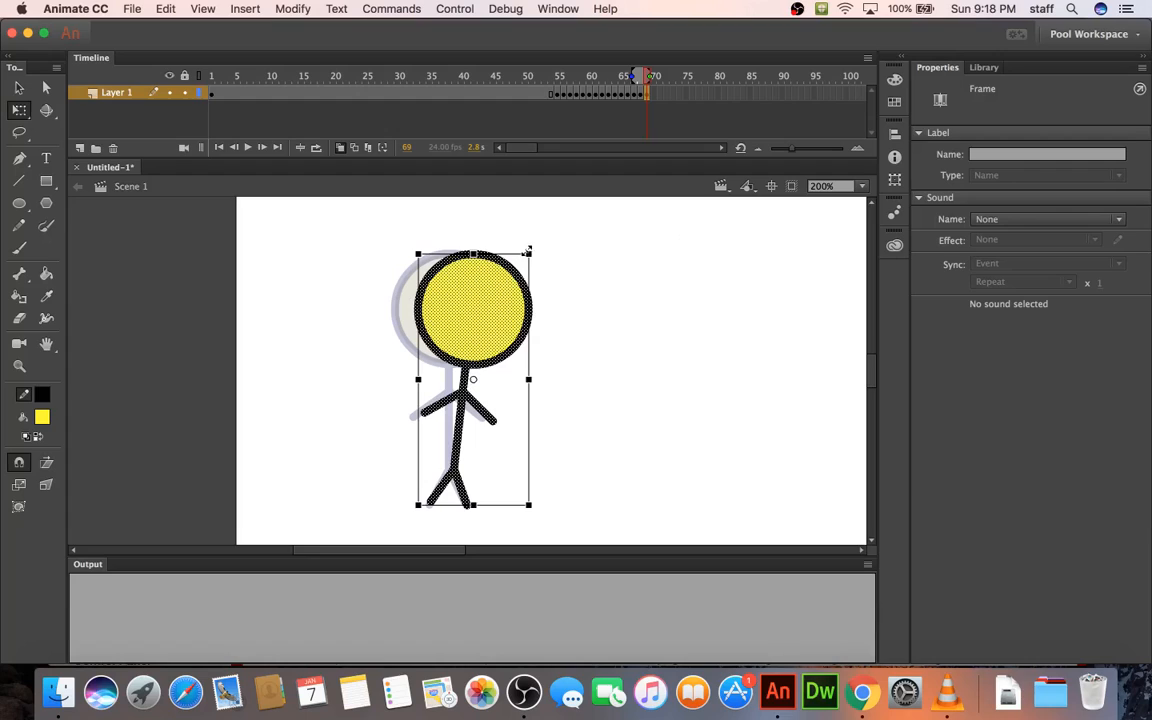
pyautogui.moveTo(538, 257); pyautogui.dragTo(571, 269)
pyautogui.press('Right')
pyautogui.press('Right')
pyautogui.press('Right')
pyautogui.press('Right')
pyautogui.press('Right')
pyautogui.press('Right')
pyautogui.press('Right')
pyautogui.press('Right')
pyautogui.press('Right')
pyautogui.press('Right')
pyautogui.press('Right')
pyautogui.press('Right')
pyautogui.press('Right')
pyautogui.press('Right')
pyautogui.press('Right')
pyautogui.press('Right')
pyautogui.press('Right')
pyautogui.press('Right')
pyautogui.press('Right')
pyautogui.press('Right')
pyautogui.press('Down')
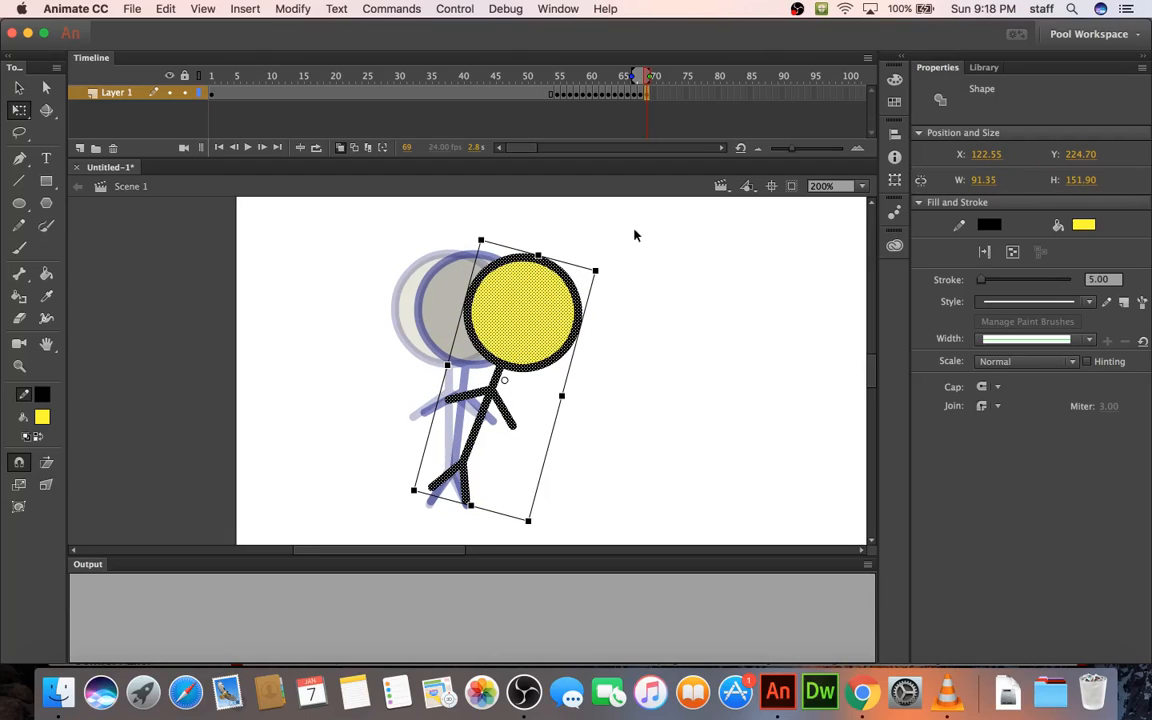
# - Insert a keyframe at frame 70 and rotate the whole figure further clockwise so it leans well forward
pyautogui.click(652, 94)
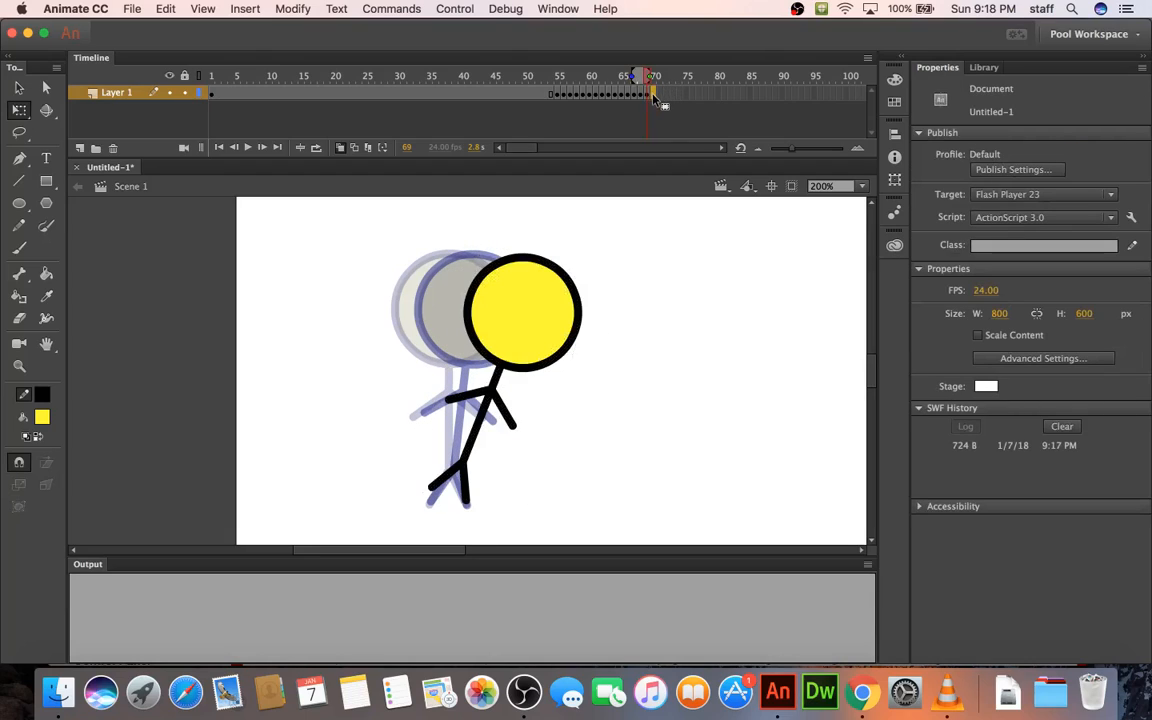
pyautogui.rightClick(652, 94)
pyautogui.click(686, 222)
pyautogui.press('Right')
pyautogui.press('Right')
pyautogui.press('Right')
pyautogui.press('Right')
pyautogui.moveTo(596, 252); pyautogui.dragTo(641, 288)
# - Nudge the figure in frame 70 right until its front foot lines up with the feet of the previous pose
pyautogui.press('Right')
pyautogui.press('Right')
pyautogui.press('Right')
pyautogui.press('Right')
pyautogui.press('Right')
pyautogui.press('Right')
pyautogui.press('Right')
pyautogui.press('Right')
pyautogui.press('Right')
pyautogui.press('Right')
pyautogui.press('Right')
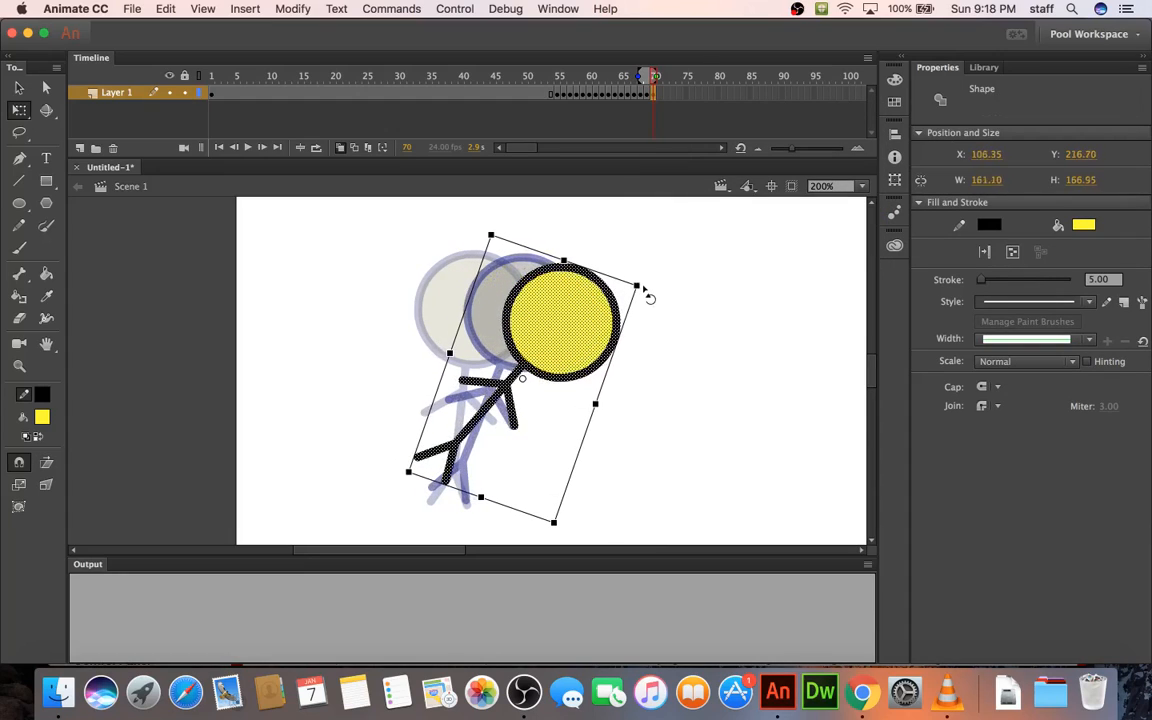
pyautogui.press('Right')
pyautogui.press('Right')
pyautogui.press('Right')
pyautogui.press('Right')
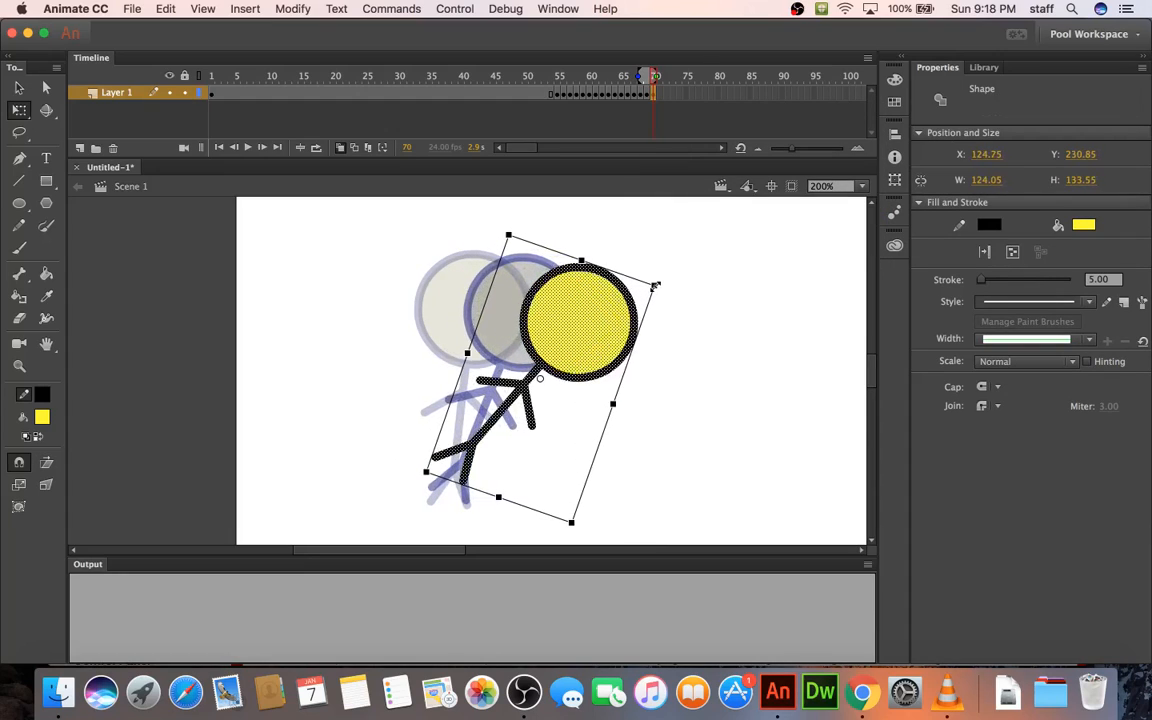
# - Insert a keyframe at frame 71 and rotate the figure clockwise until its body is nearly horizontal, head forward
pyautogui.click(660, 101)
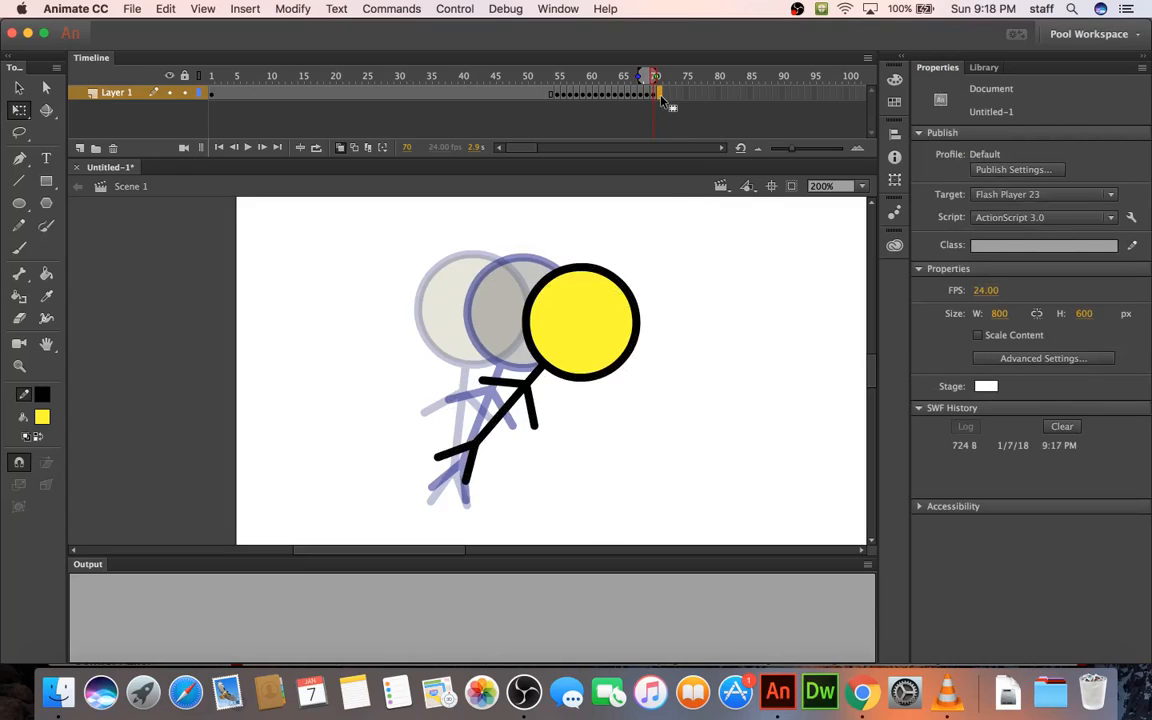
pyautogui.rightClick(661, 101)
pyautogui.click(718, 221)
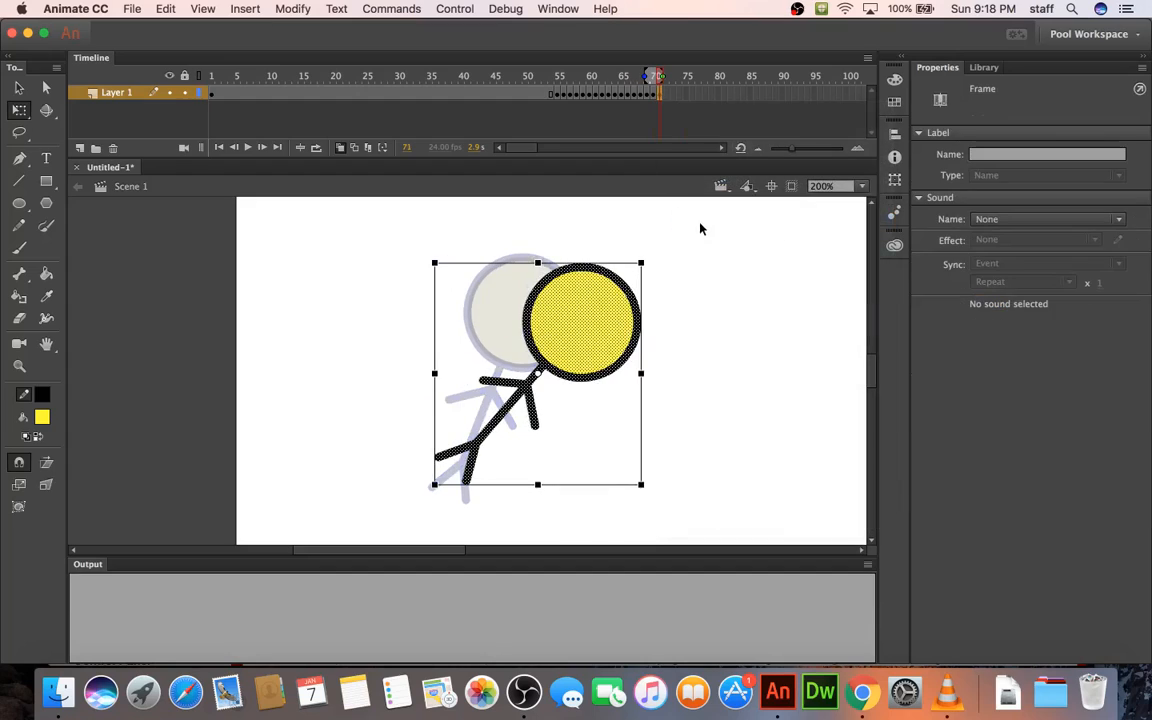
pyautogui.moveTo(657, 263); pyautogui.dragTo(710, 332)
# - Nudge the figure in frame 71 up and to the right so it lifts off the ground past the previous pose
pyautogui.press('Up')
pyautogui.press('Up')
pyautogui.press('Up')
pyautogui.press('Up')
pyautogui.press('Up')
pyautogui.press('Up')
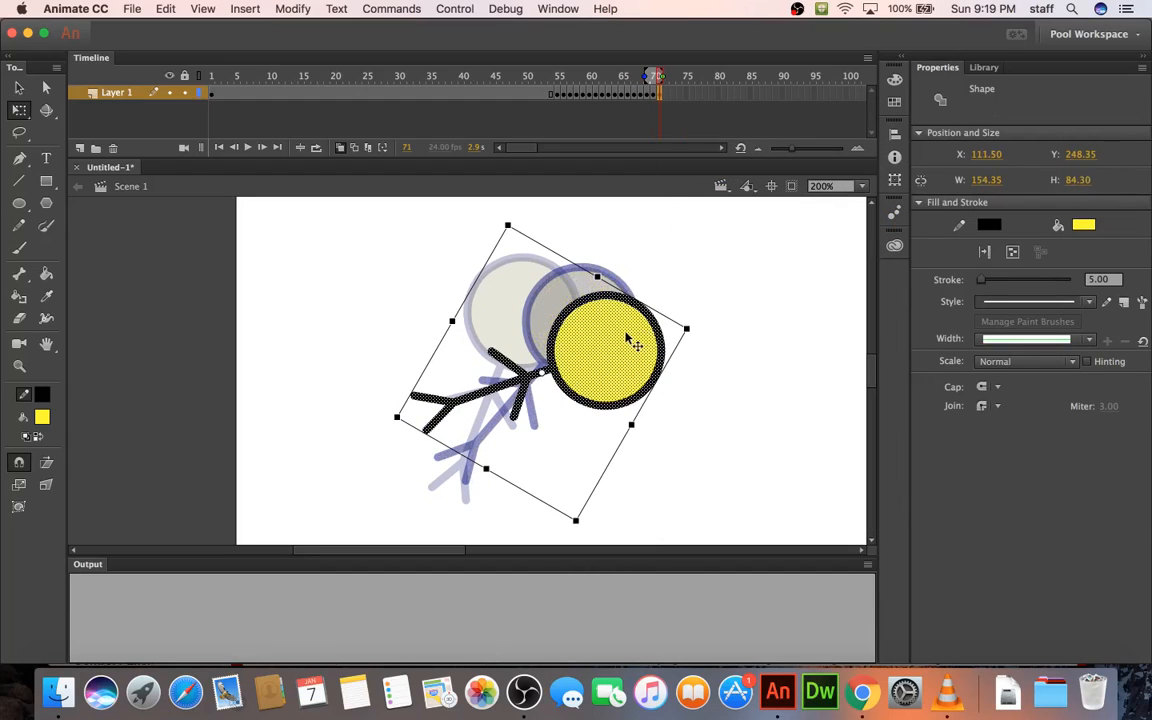
pyautogui.press('Right')
pyautogui.press('Right')
pyautogui.press('Right')
pyautogui.press('Right')
pyautogui.press('Right')
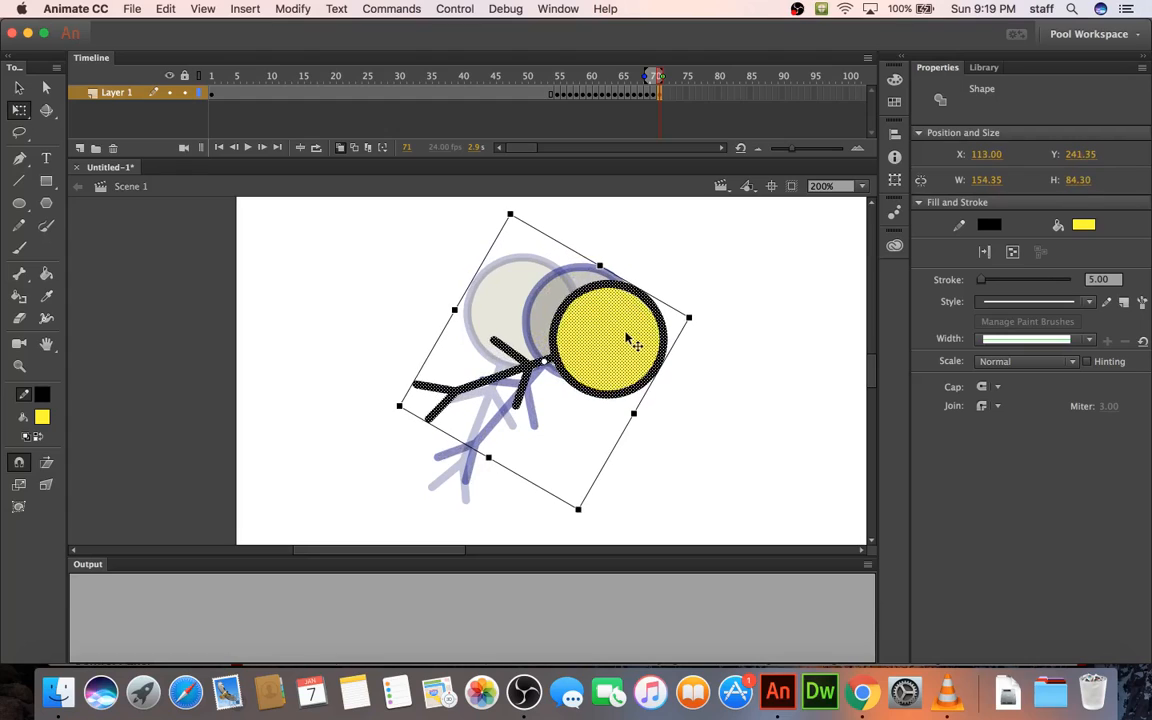
pyautogui.press('Right')
pyautogui.press('Up')
pyautogui.press('Up')
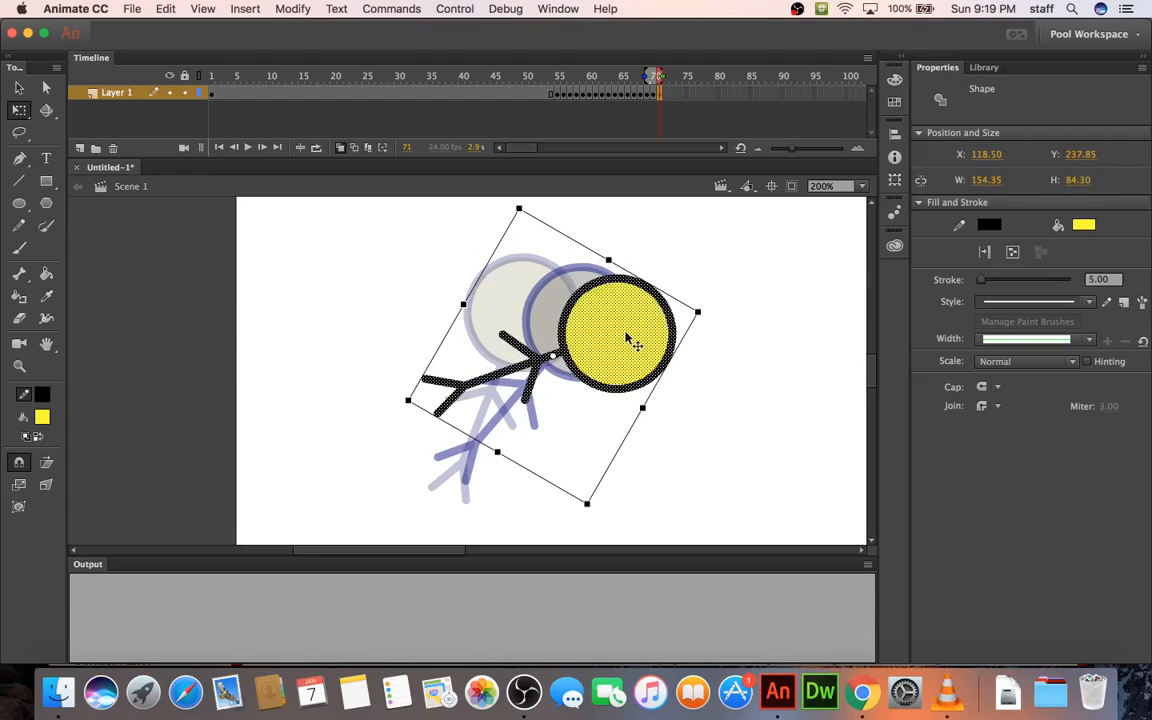
# - Nudge the figure slightly up in frames 70 and 69, and slightly right in frame 71, to smooth the jump
pyautogui.click(651, 95)
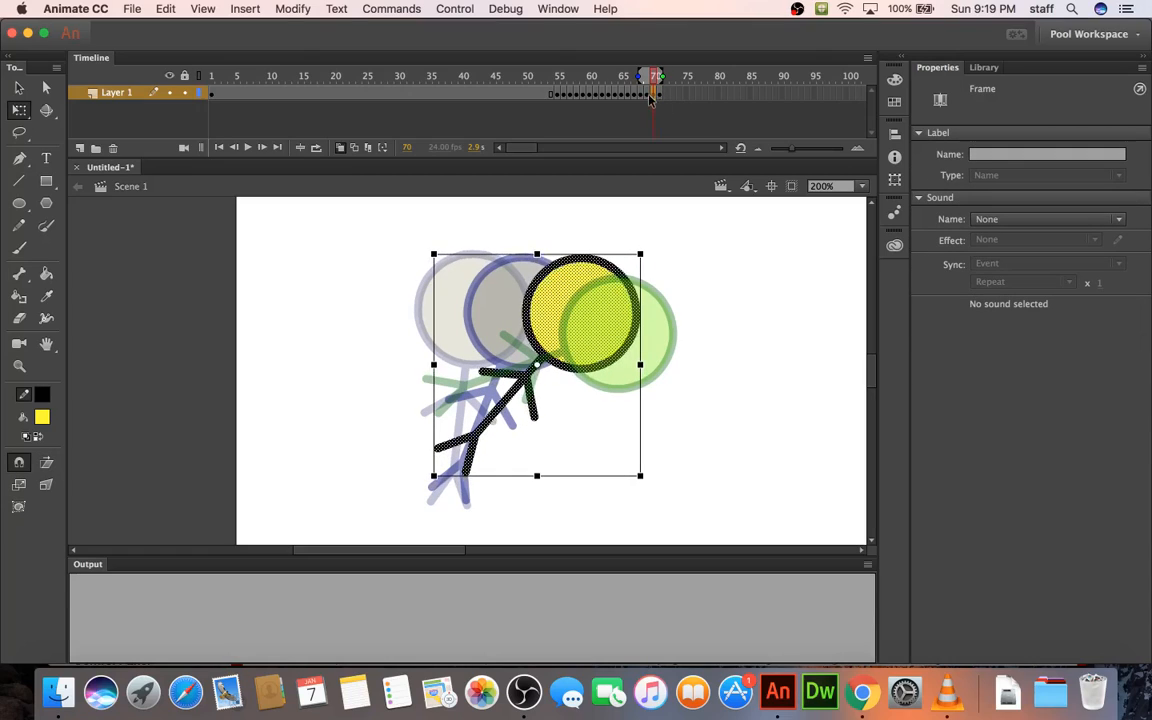
pyautogui.click(647, 95)
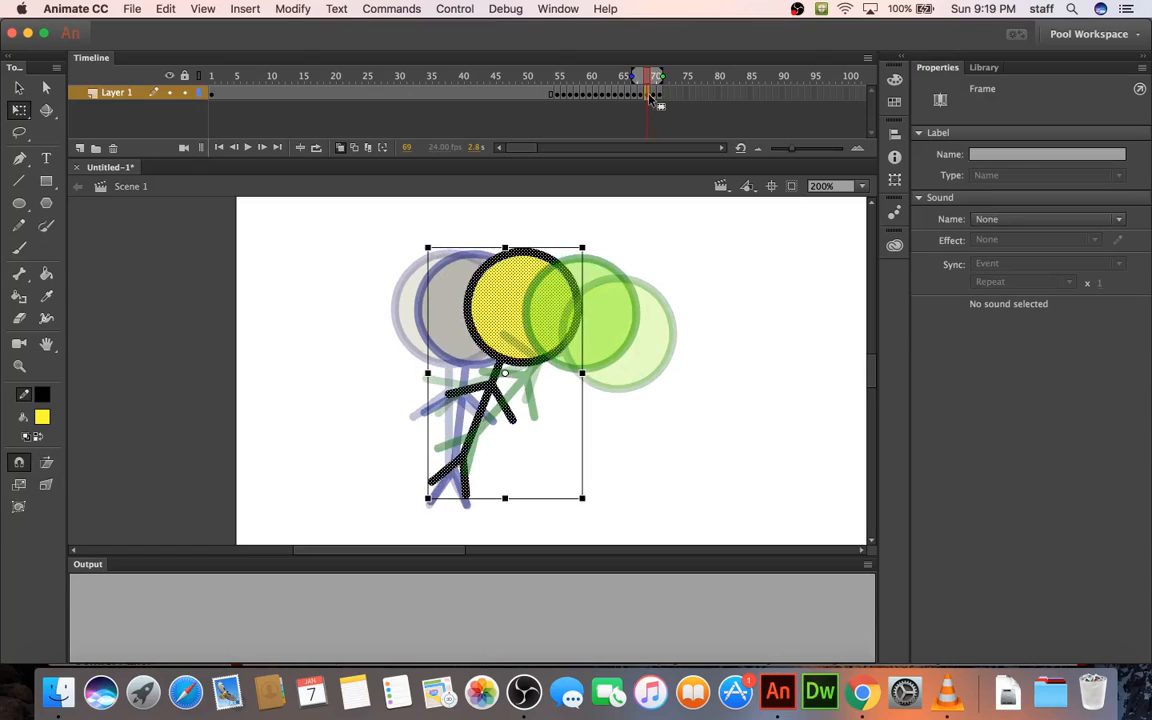
pyautogui.click(660, 95)
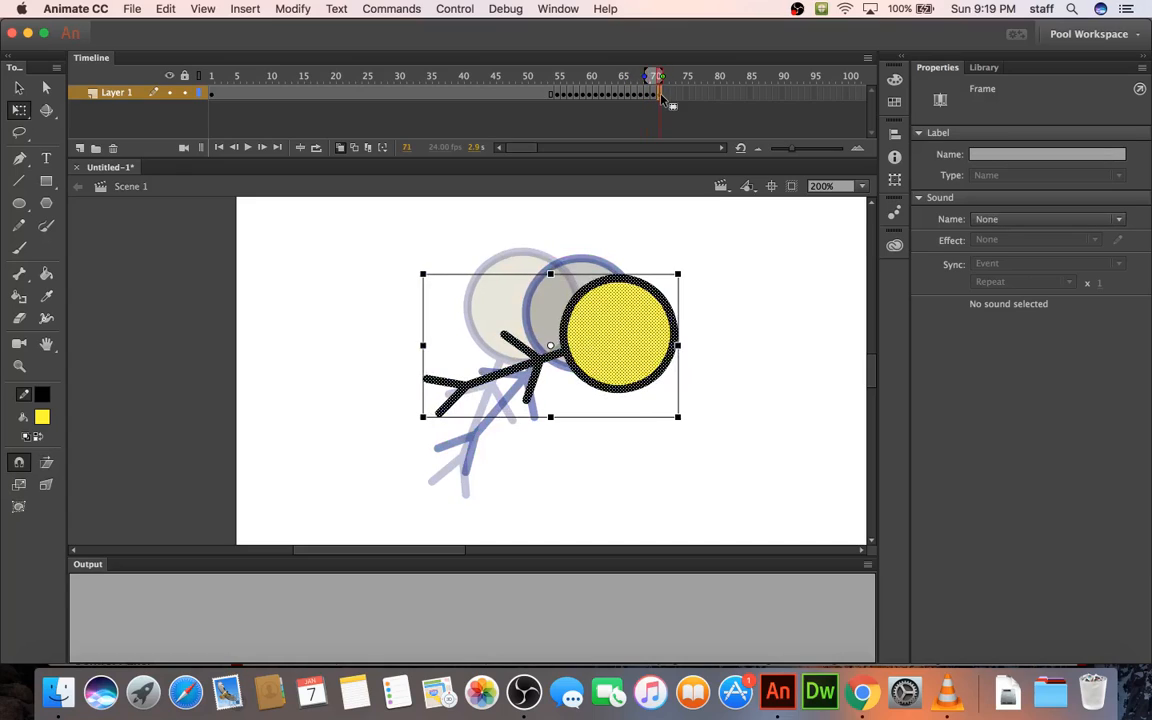
pyautogui.press('Right')
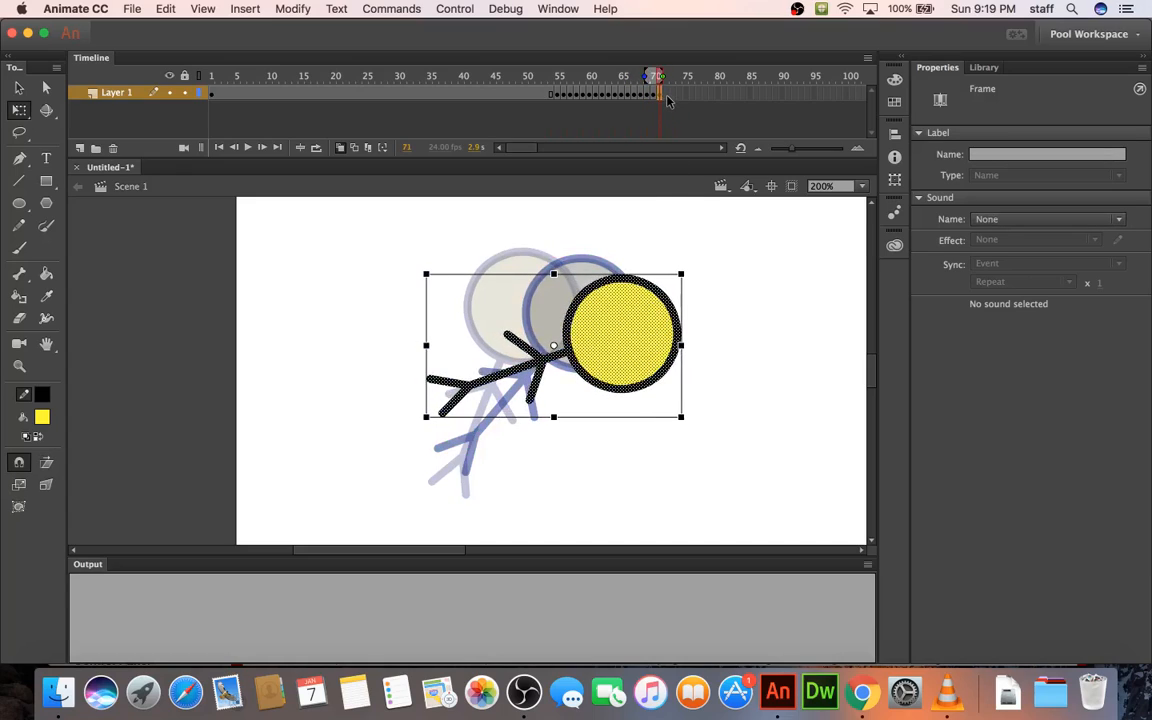
# - Insert a keyframe at frame 72, rotate the figure clockwise until its head tips below its feet, and shift it slightly right
pyautogui.click(667, 97)
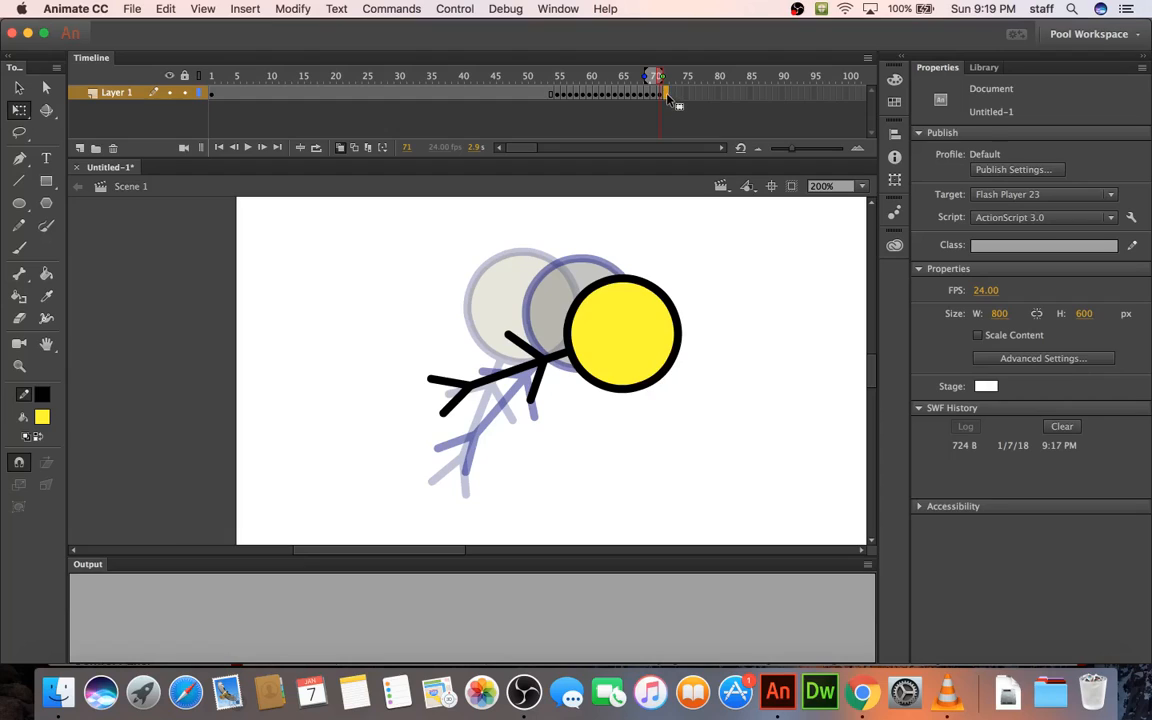
pyautogui.rightClick(669, 97)
pyautogui.click(700, 220)
pyautogui.moveTo(694, 267); pyautogui.dragTo(724, 380)
pyautogui.moveTo(636, 315); pyautogui.dragTo(648, 315)
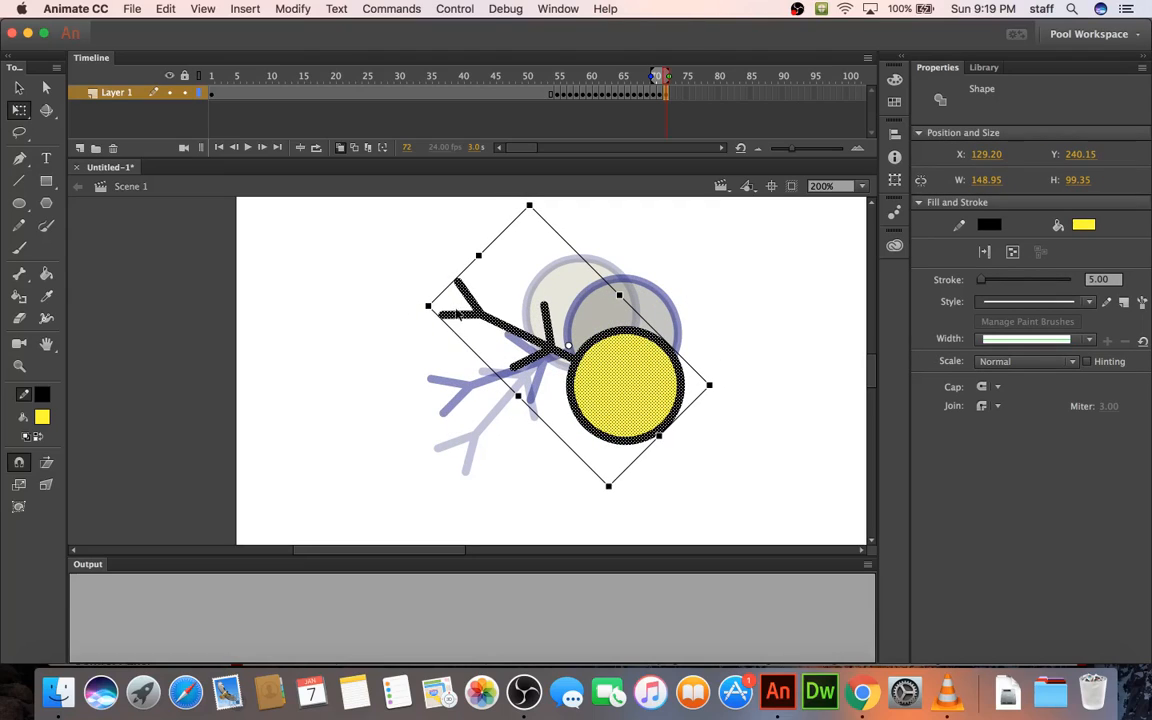
pyautogui.press('Right')
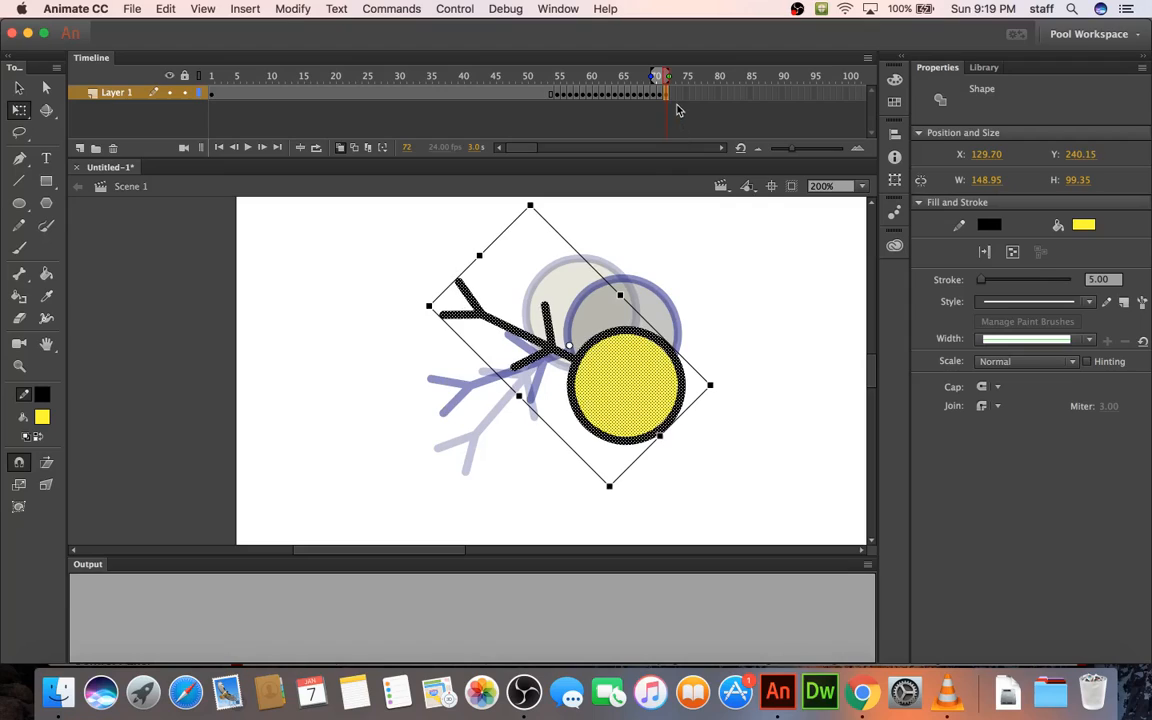
# - Insert a keyframe at frame 73 and rotate the figure further clockwise until its legs point steeply upward
pyautogui.click(671, 98)
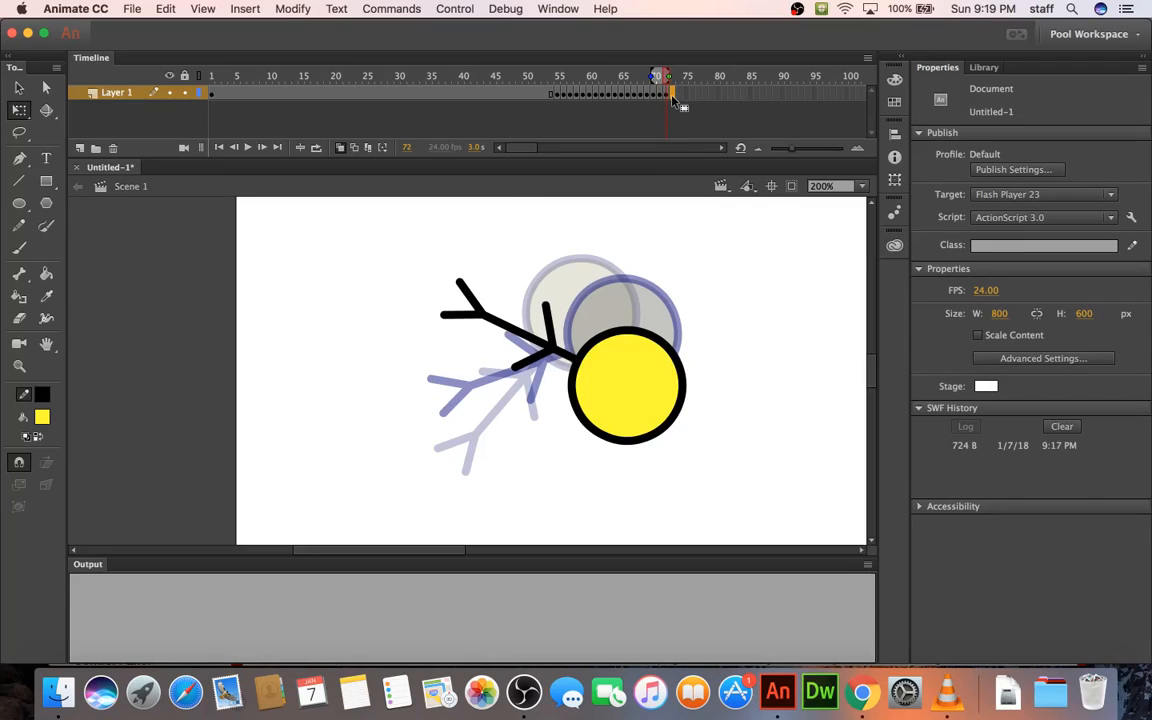
pyautogui.rightClick(671, 97)
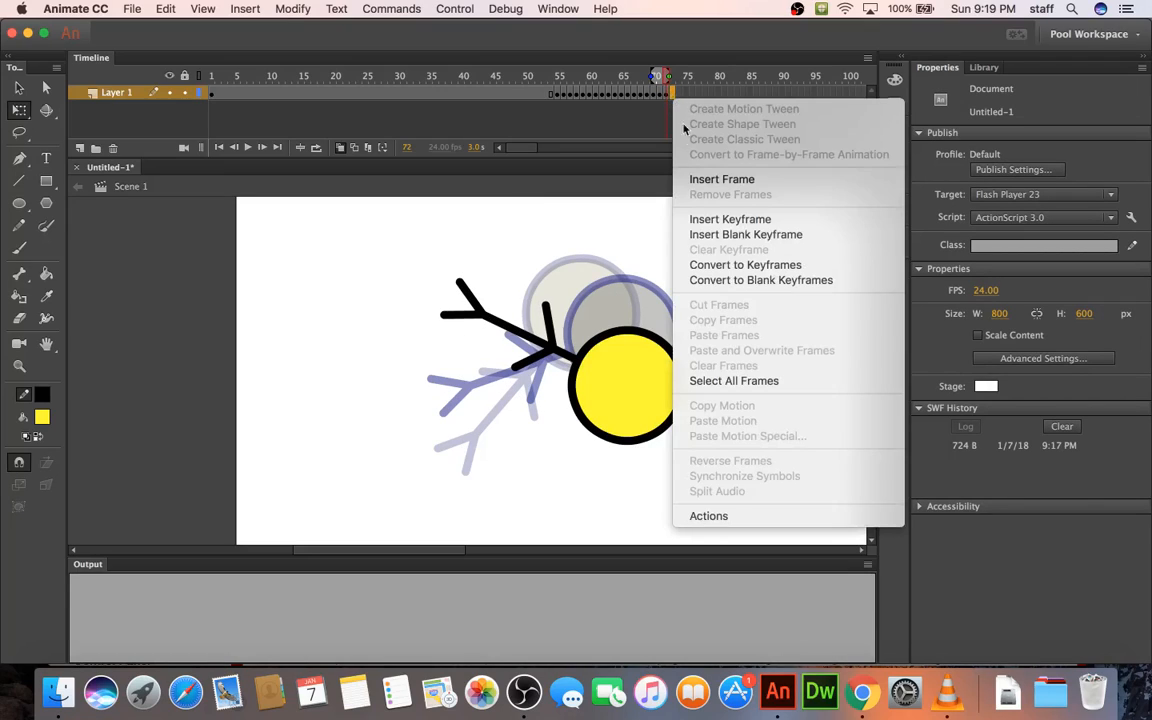
pyautogui.click(709, 222)
pyautogui.moveTo(697, 280); pyautogui.dragTo(735, 368)
# - Nudge the upside-down figure in frame 73 right until its head sits directly below the previous pose's head
pyautogui.press('Right')
pyautogui.press('Right')
pyautogui.press('Right')
pyautogui.press('Right')
pyautogui.press('Right')
pyautogui.press('Right')
pyautogui.press('Right')
pyautogui.press('Right')
pyautogui.press('Right')
pyautogui.press('Right')
pyautogui.press('Right')
pyautogui.press('Right')
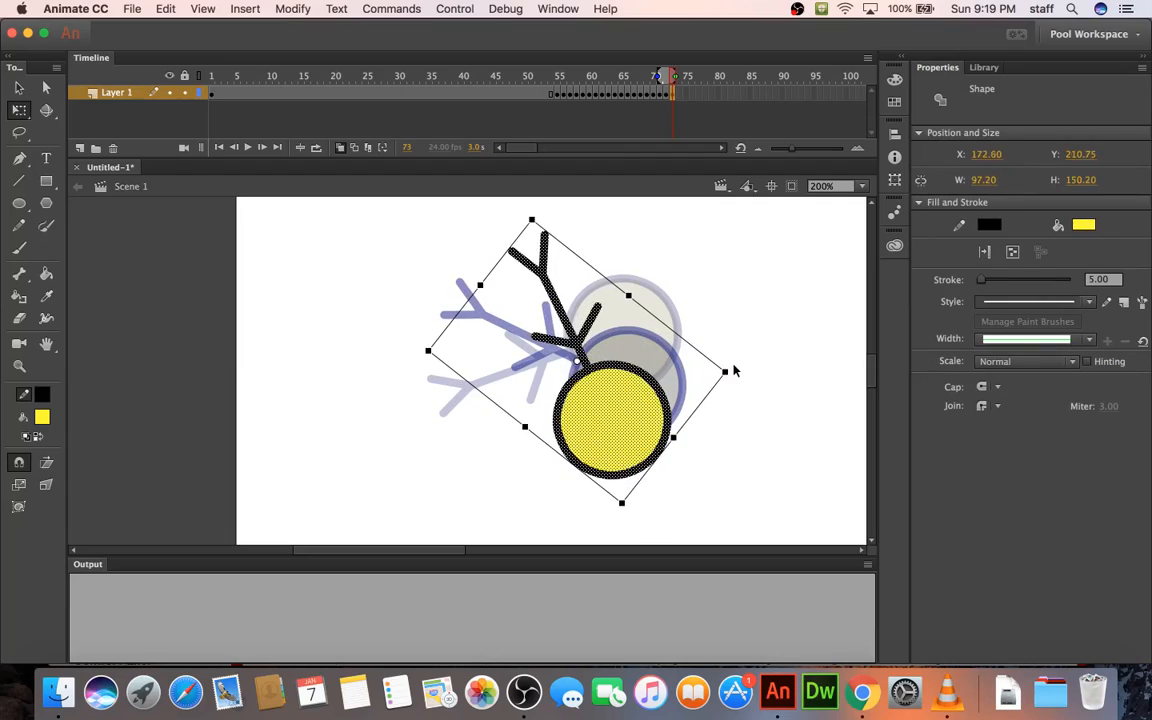
pyautogui.press('Up')
pyautogui.press('Up')
pyautogui.press('Up')
pyautogui.press('Up')
pyautogui.press('Up')
pyautogui.press('Up')
pyautogui.press('Up')
pyautogui.press('Up')
pyautogui.press('Up')
pyautogui.press('Up')
pyautogui.press('Up')
pyautogui.press('Up')
pyautogui.press('Up')
pyautogui.press('Up')
pyautogui.press('Up')
pyautogui.press('Up')
pyautogui.press('Up')
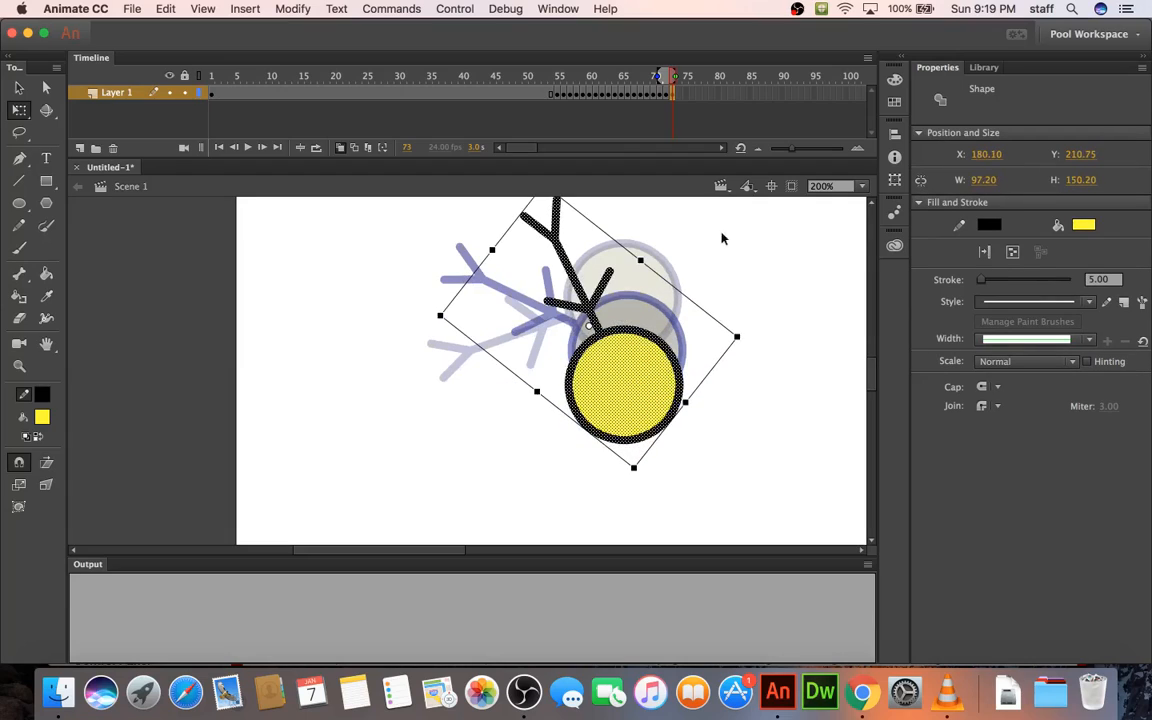
pyautogui.scroll(-3, 727, 246)
pyautogui.scroll(6, 727, 246)
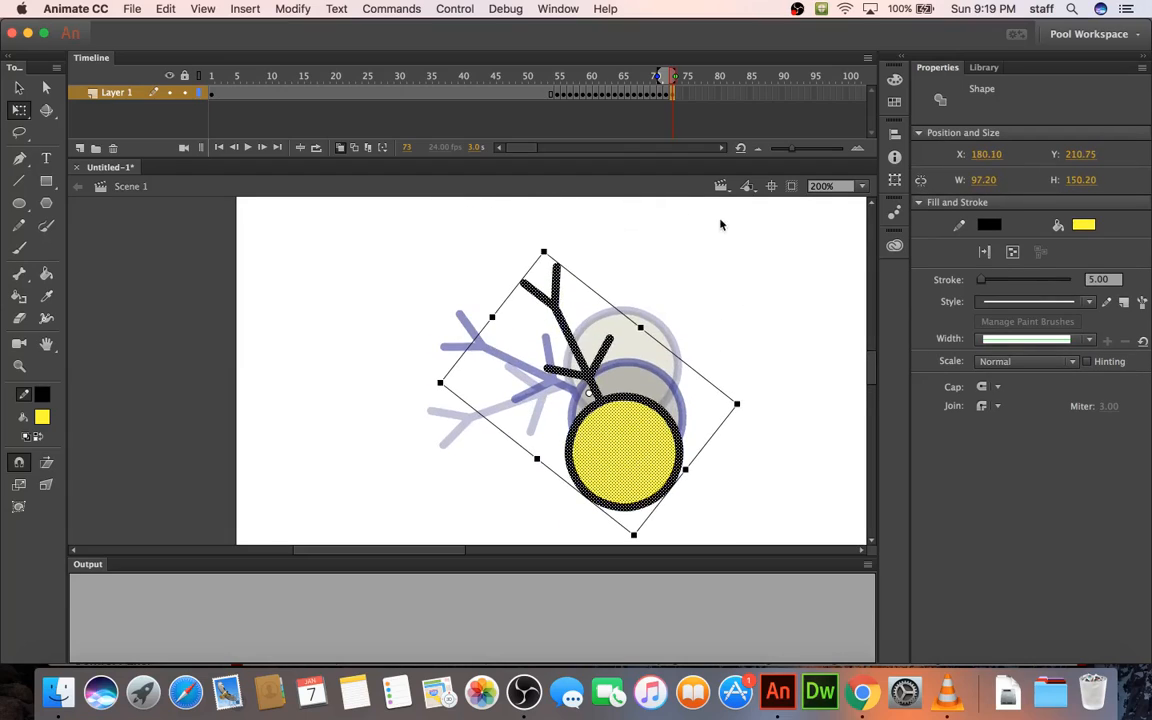
# - Insert a keyframe at frame 74 and rotate the figure clockwise past vertical so its legs tip over to the right
pyautogui.click(681, 93)
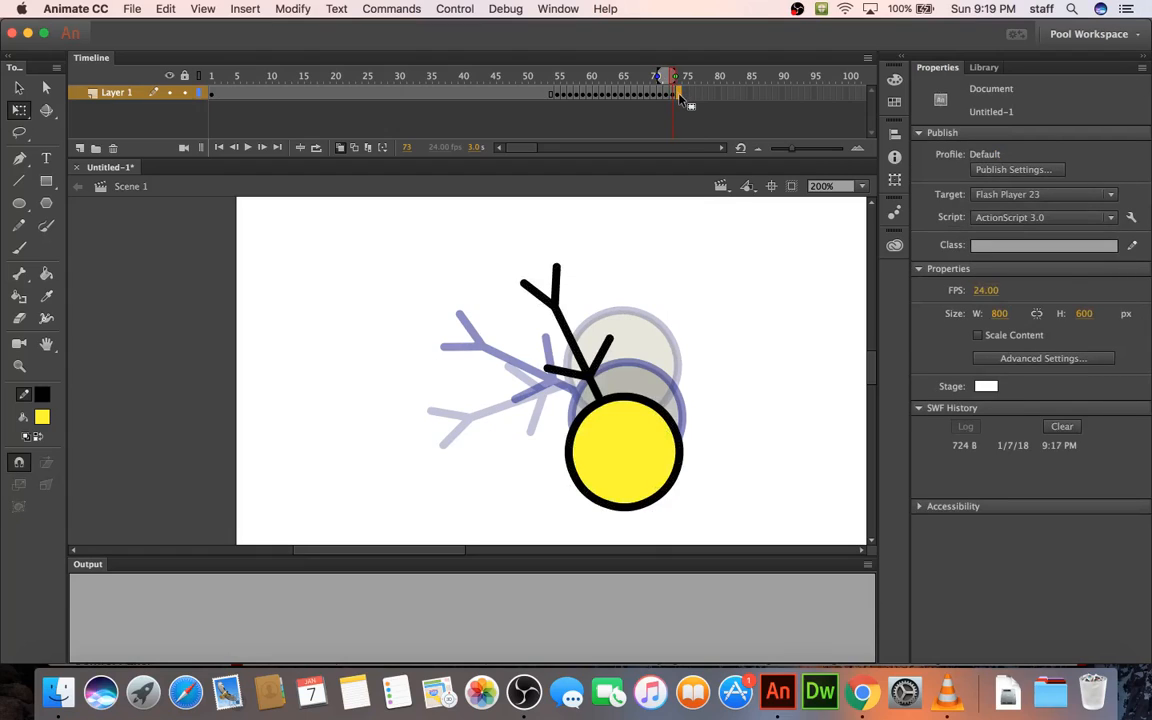
pyautogui.rightClick(679, 97)
pyautogui.click(707, 221)
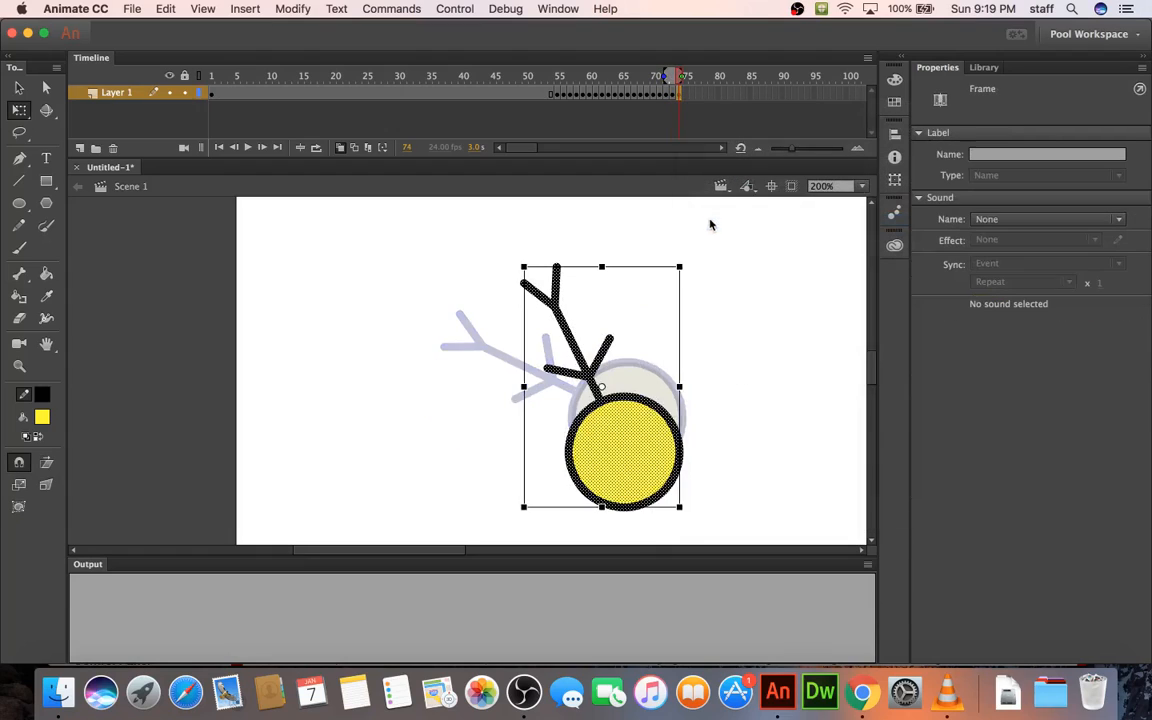
pyautogui.moveTo(705, 262); pyautogui.dragTo(759, 357)
# - Nudge the figure in frame 74 right and slightly down so its head rests level with the previous pose's head
pyautogui.press('Right')
pyautogui.press('Right')
pyautogui.press('Right')
pyautogui.press('Right')
pyautogui.press('Right')
pyautogui.press('Right')
pyautogui.press('Right')
pyautogui.press('Right')
pyautogui.press('Right')
pyautogui.press('Right')
pyautogui.press('Right')
pyautogui.press('Right')
pyautogui.press('Right')
pyautogui.press('Right')
pyautogui.press('Right')
pyautogui.press('Right')
pyautogui.press('Right')
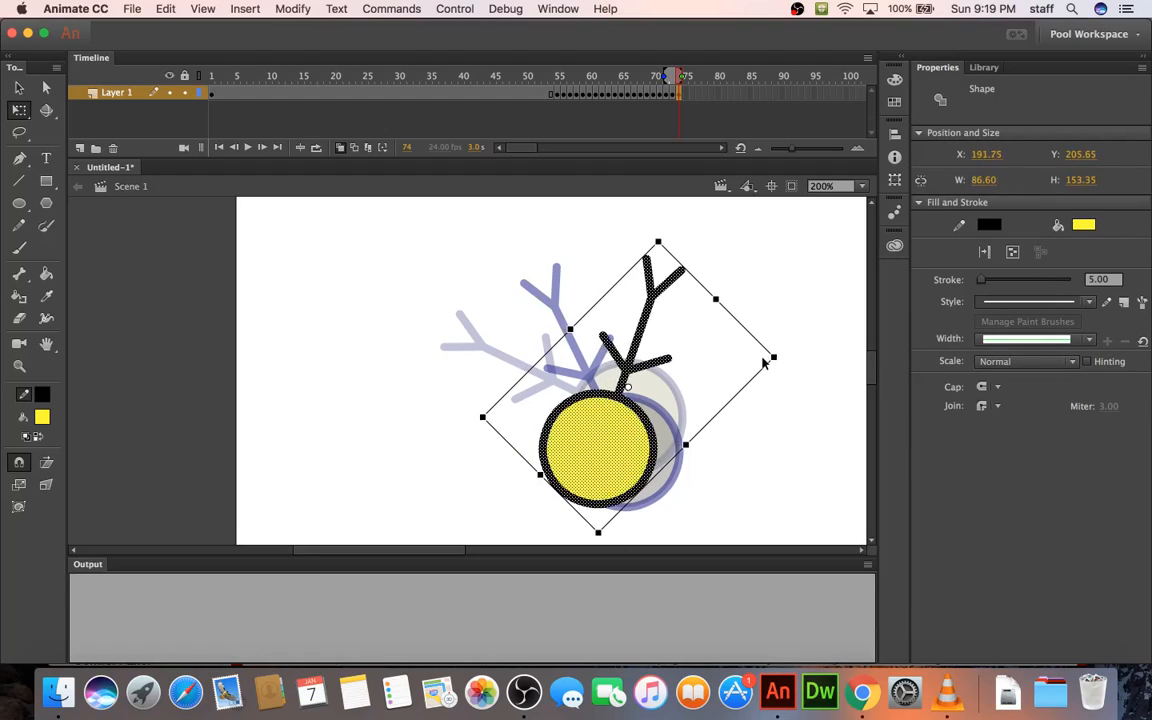
pyautogui.press('Down')
pyautogui.press('Down')
pyautogui.press('Down')
pyautogui.press('Down')
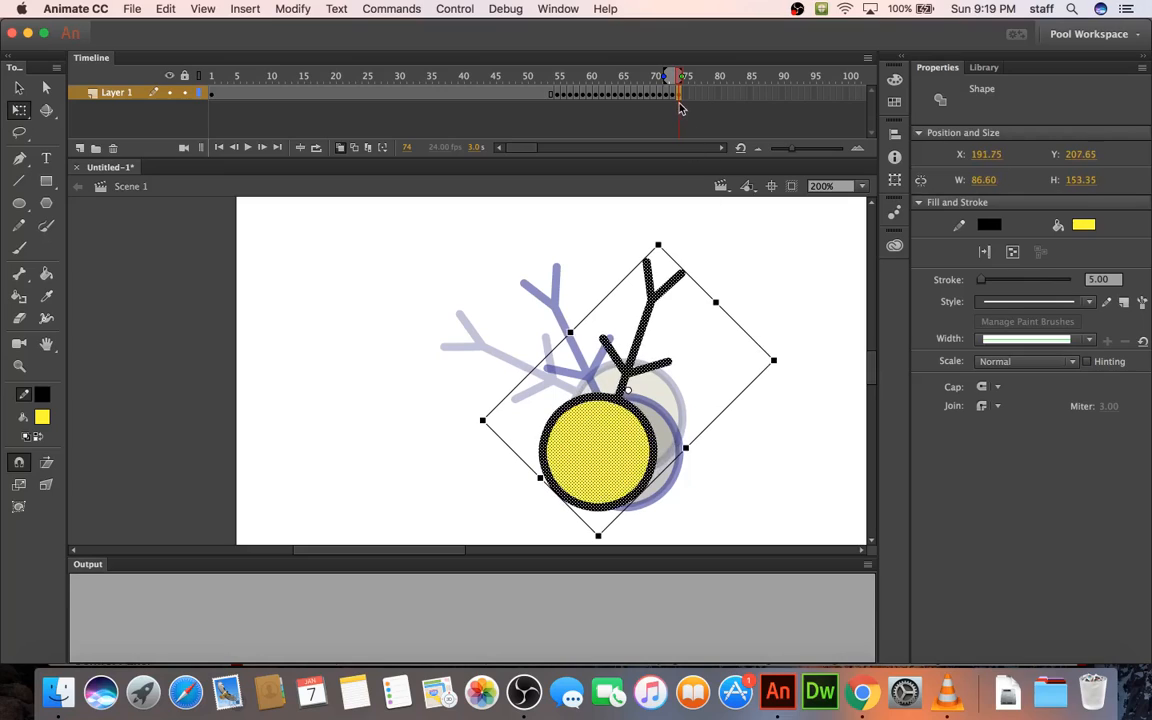
# - Nudge the figure in frame 73 up slightly, then test the movie in a preview window and close it
pyautogui.click(674, 94)
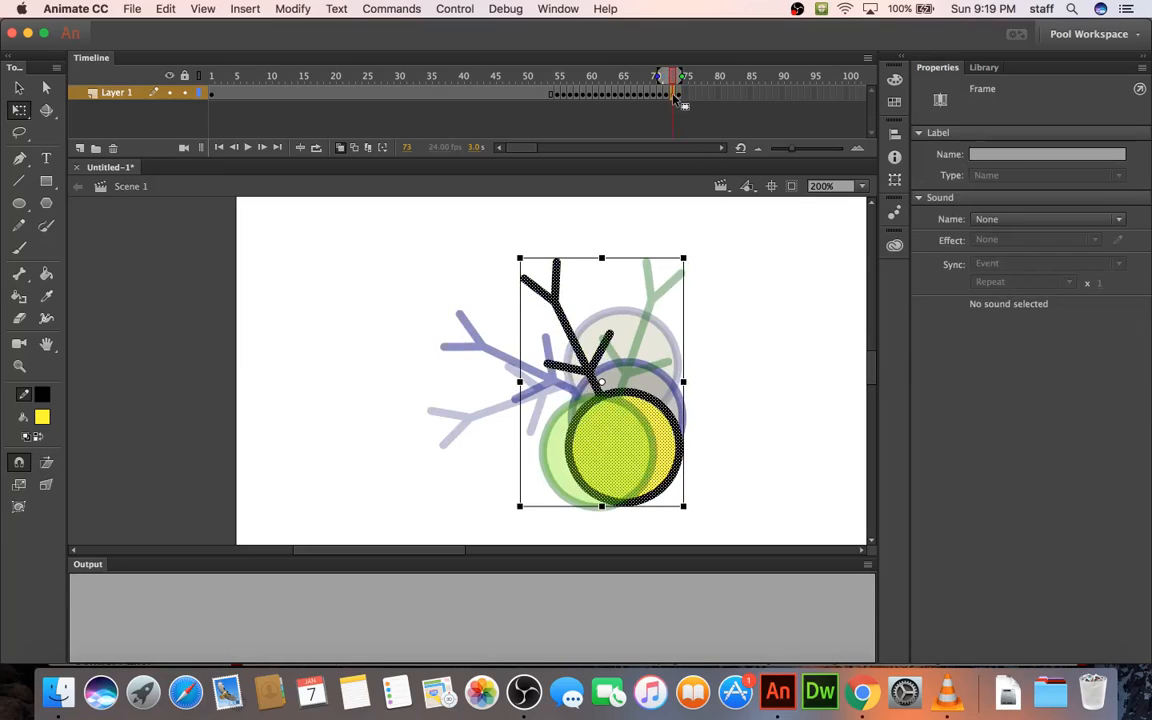
pyautogui.press('super+Return')
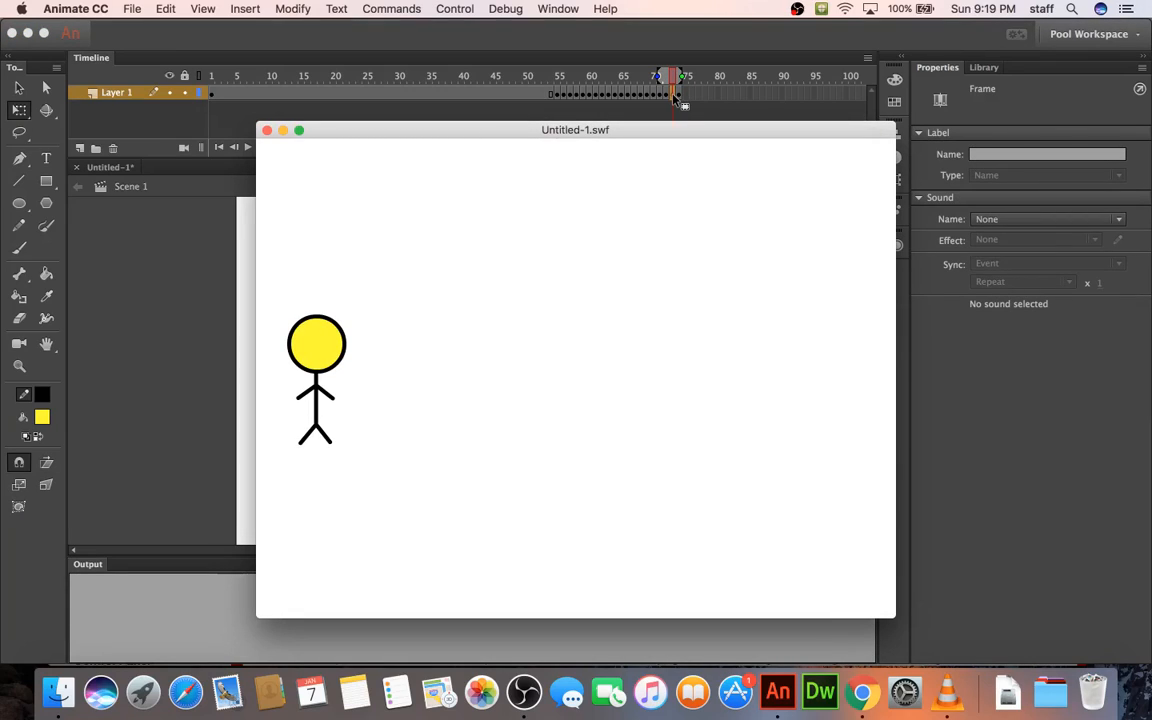
pyautogui.hscroll(3, 673, 95)
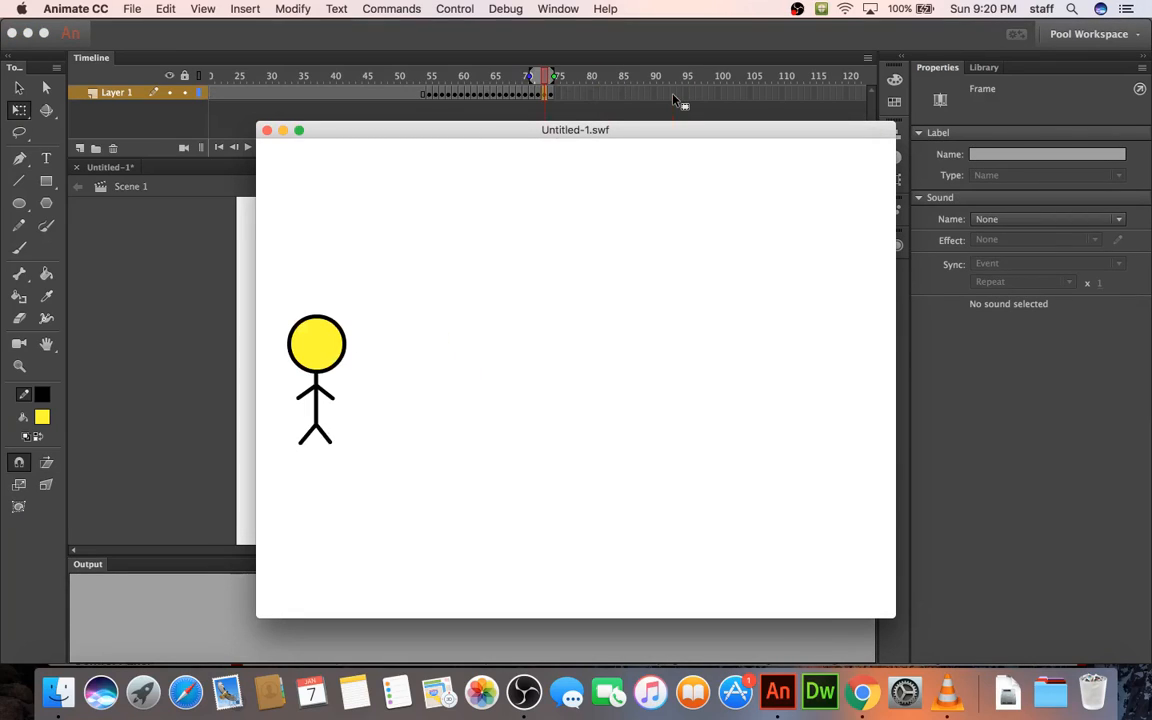
pyautogui.click(267, 132)
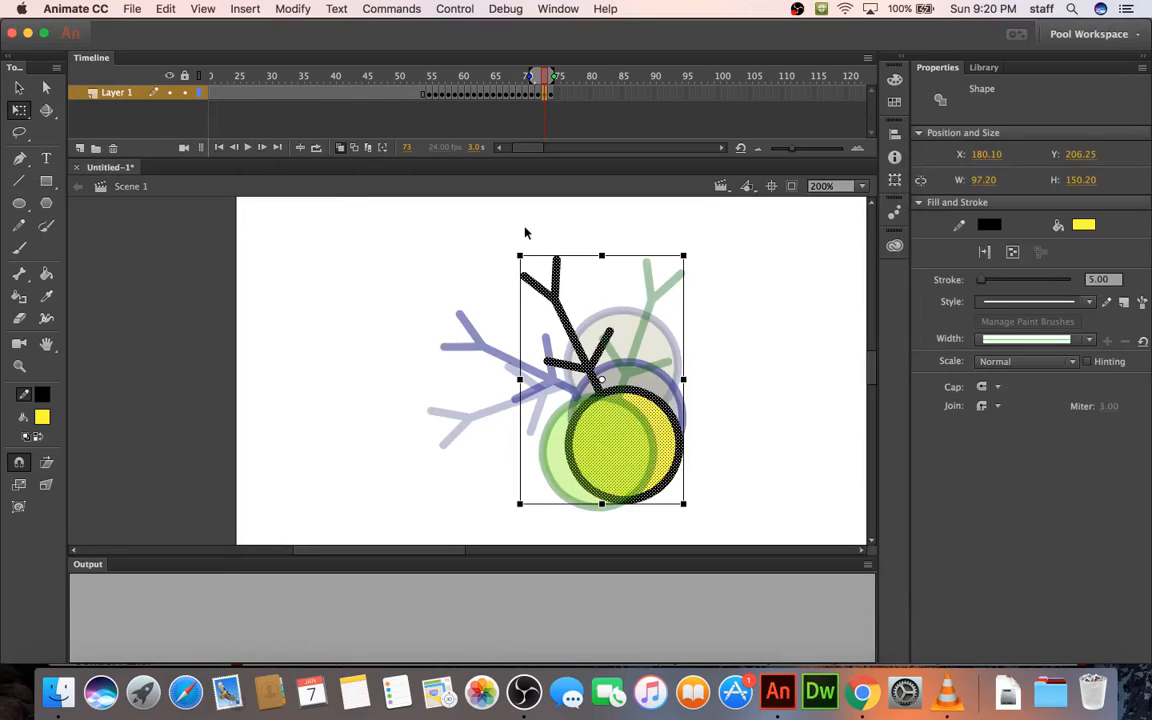
# - Rename Layer 1 as stickMan
pyautogui.click(554, 101)
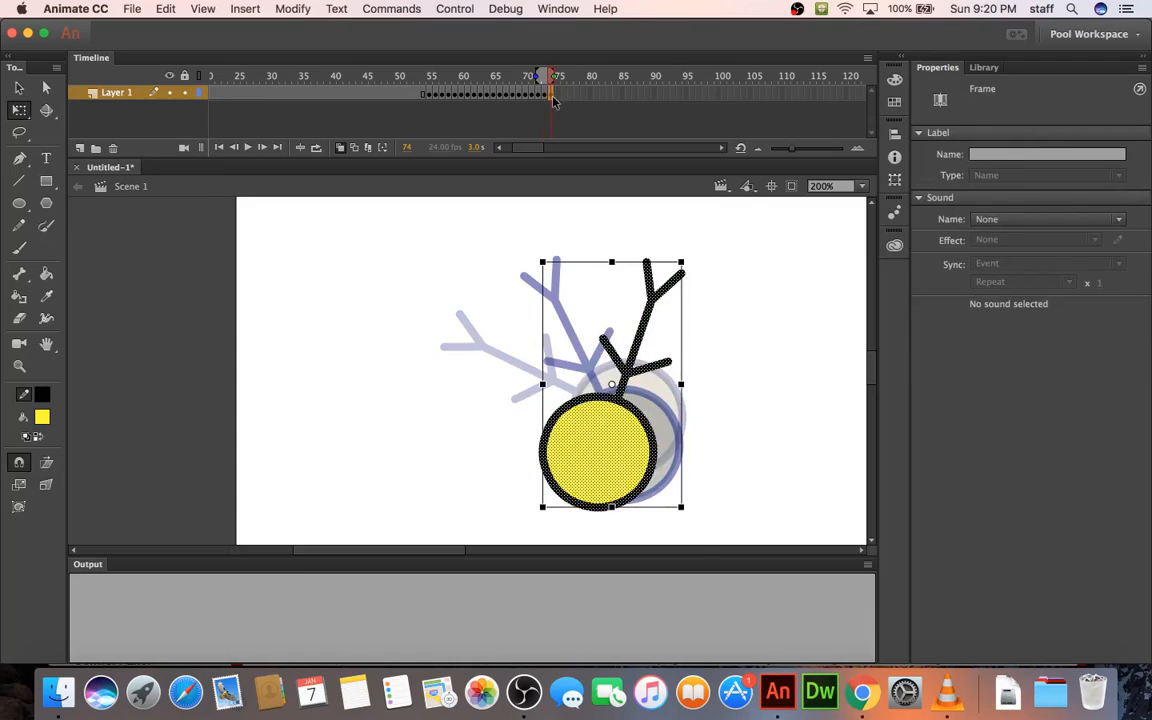
pyautogui.press('super+2')
pyautogui.click(262, 294)
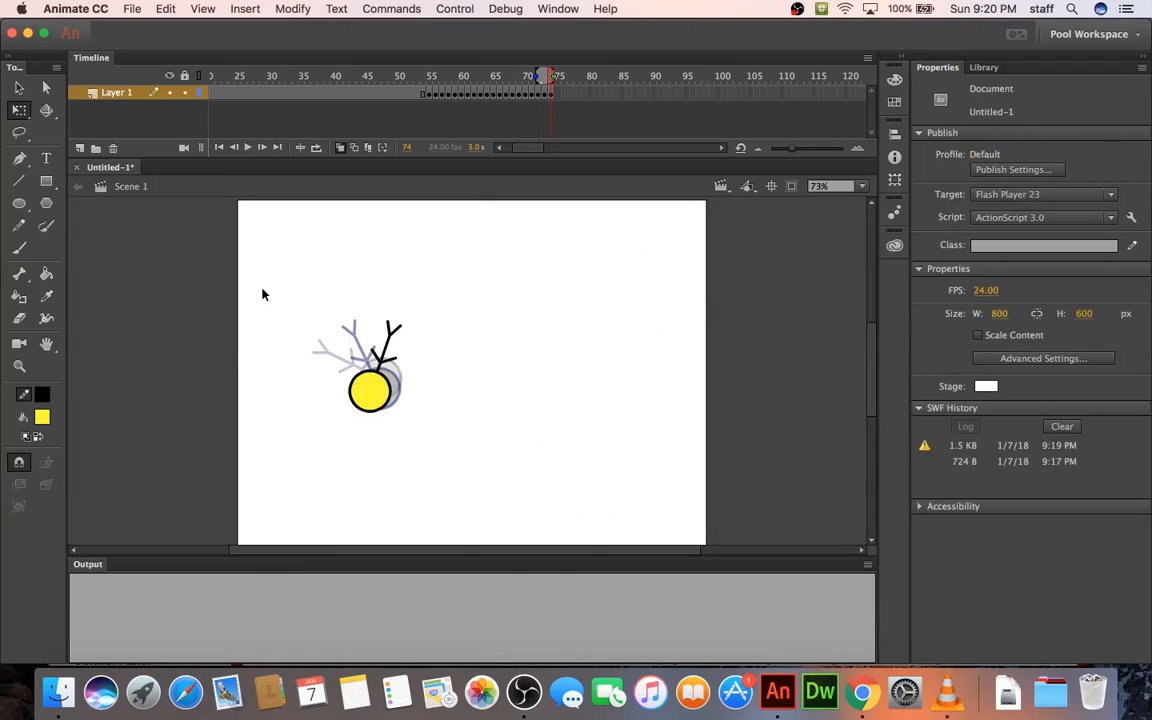
pyautogui.moveTo(522, 154); pyautogui.dragTo(510, 155)
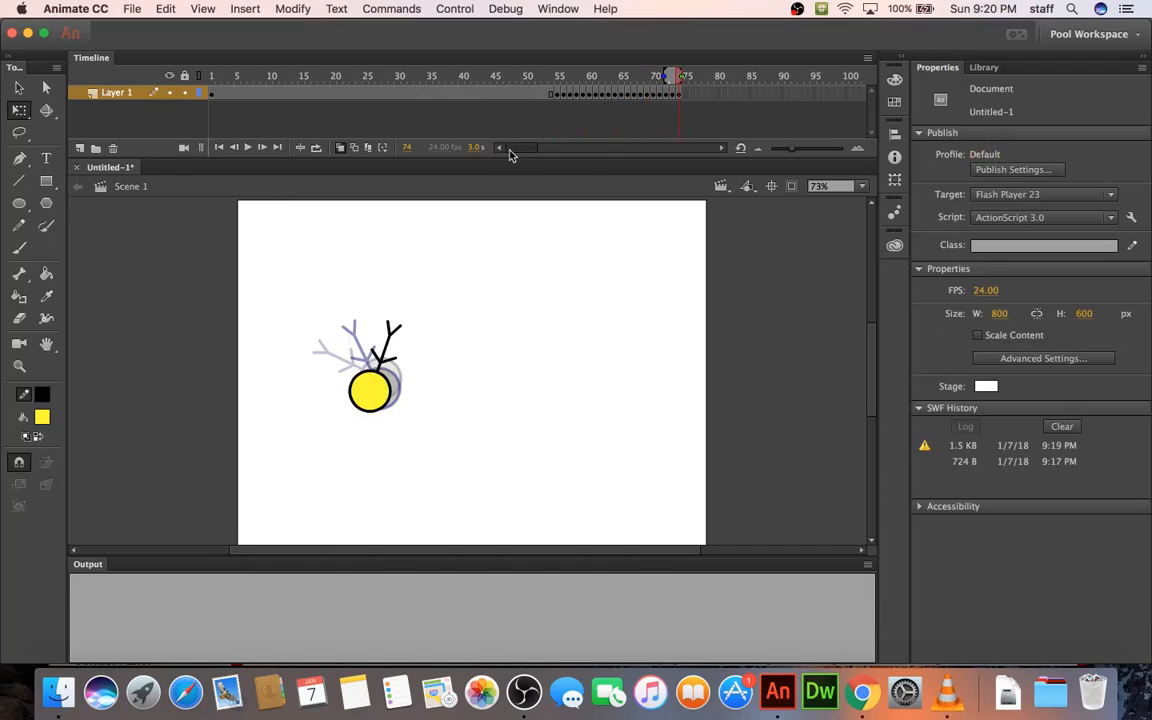
pyautogui.click(117, 92)
pyautogui.doubleClick(118, 93)
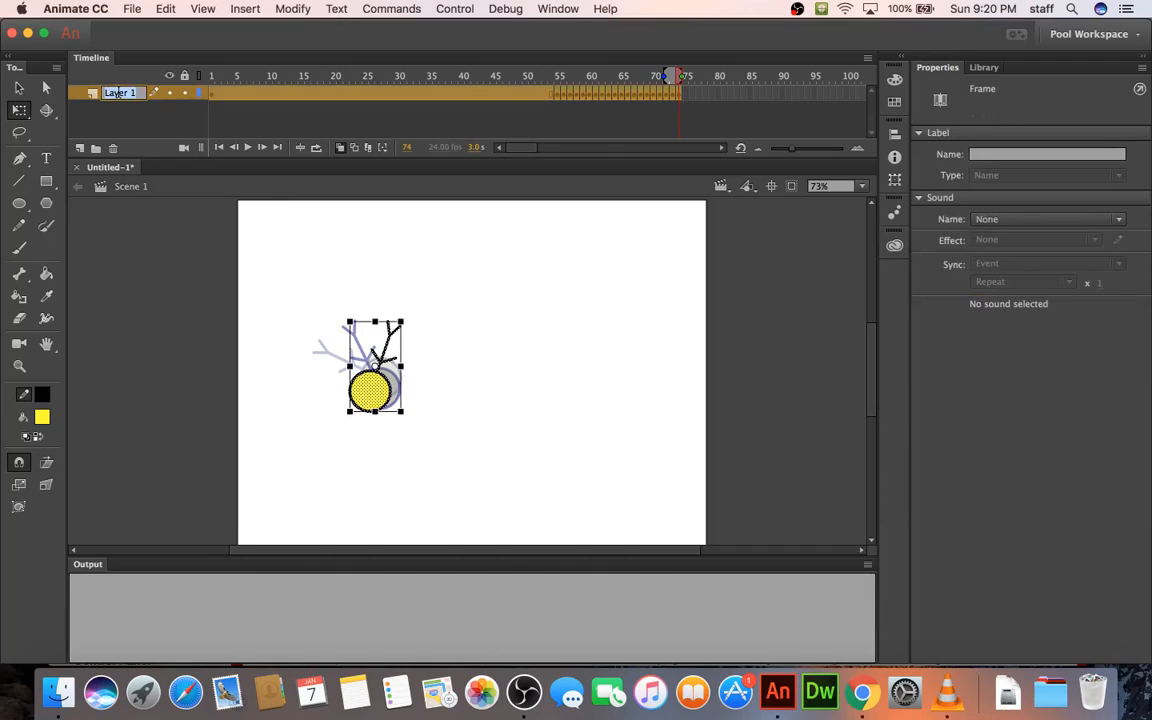
pyautogui.write('stickMan')
pyautogui.press('Return')
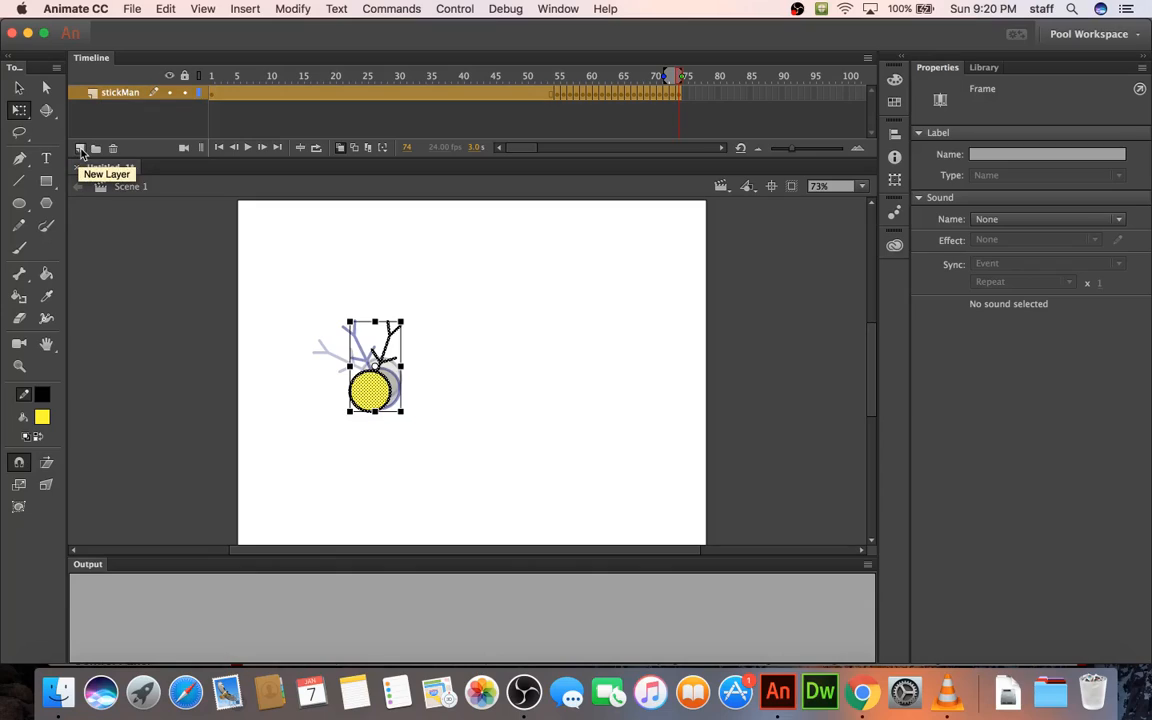
# - Go to frame 55 on the stickMan layer and turn off onion skinning
pyautogui.click(558, 94)
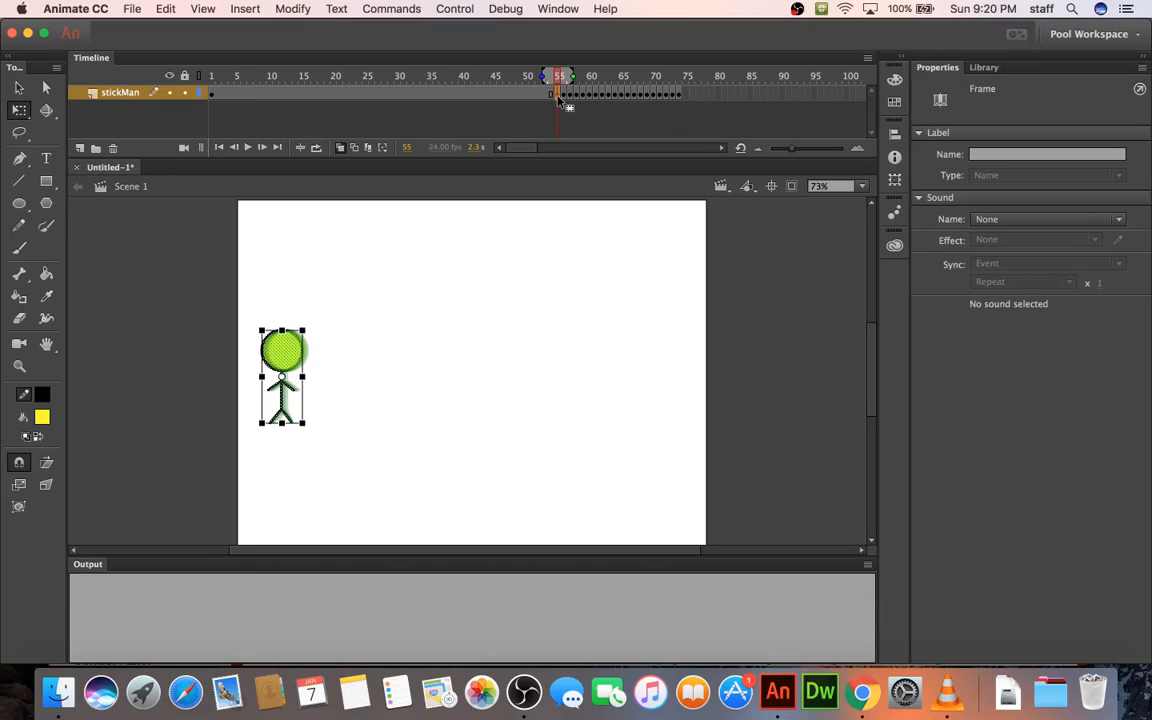
pyautogui.click(340, 147)
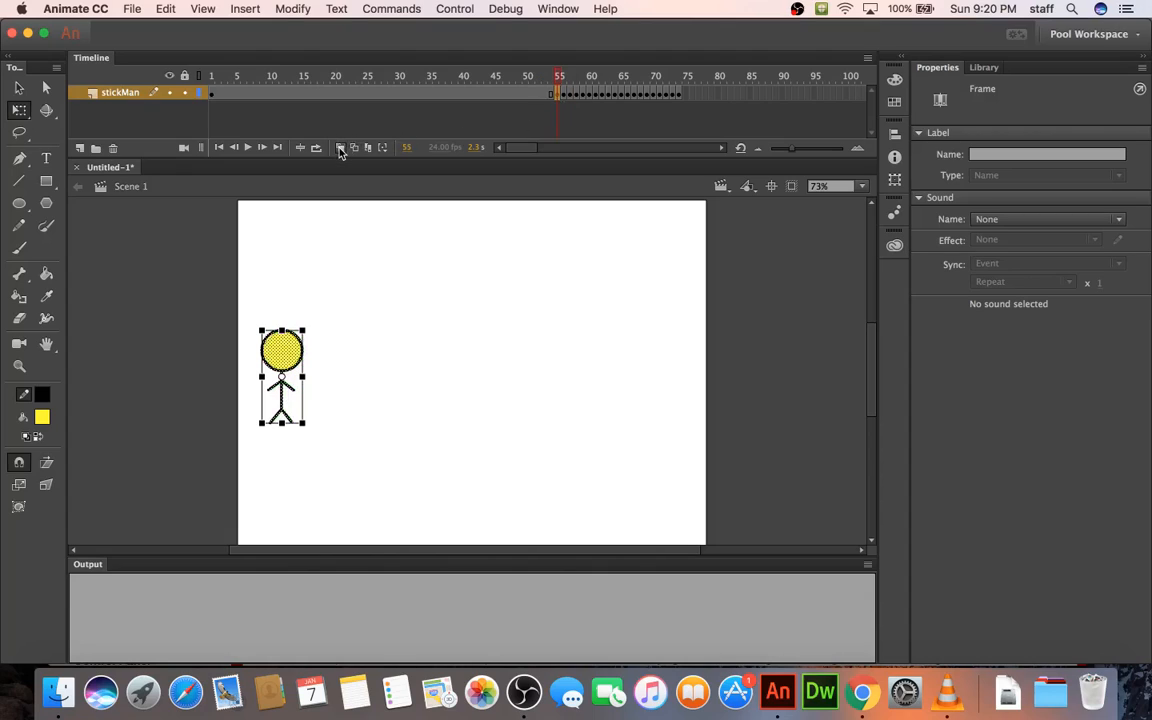
# - Compare the figure's pose in frame 1 of the stickMan layer with its poses in frames 55 to 58
pyautogui.click(366, 399)
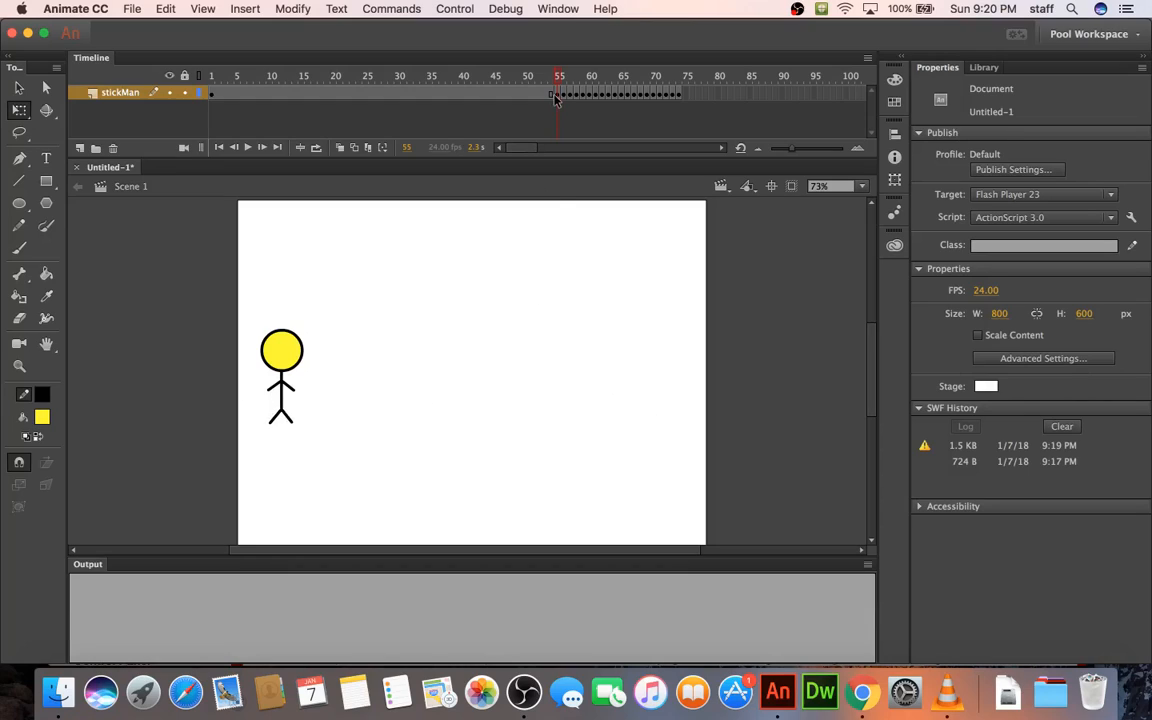
pyautogui.click(212, 93)
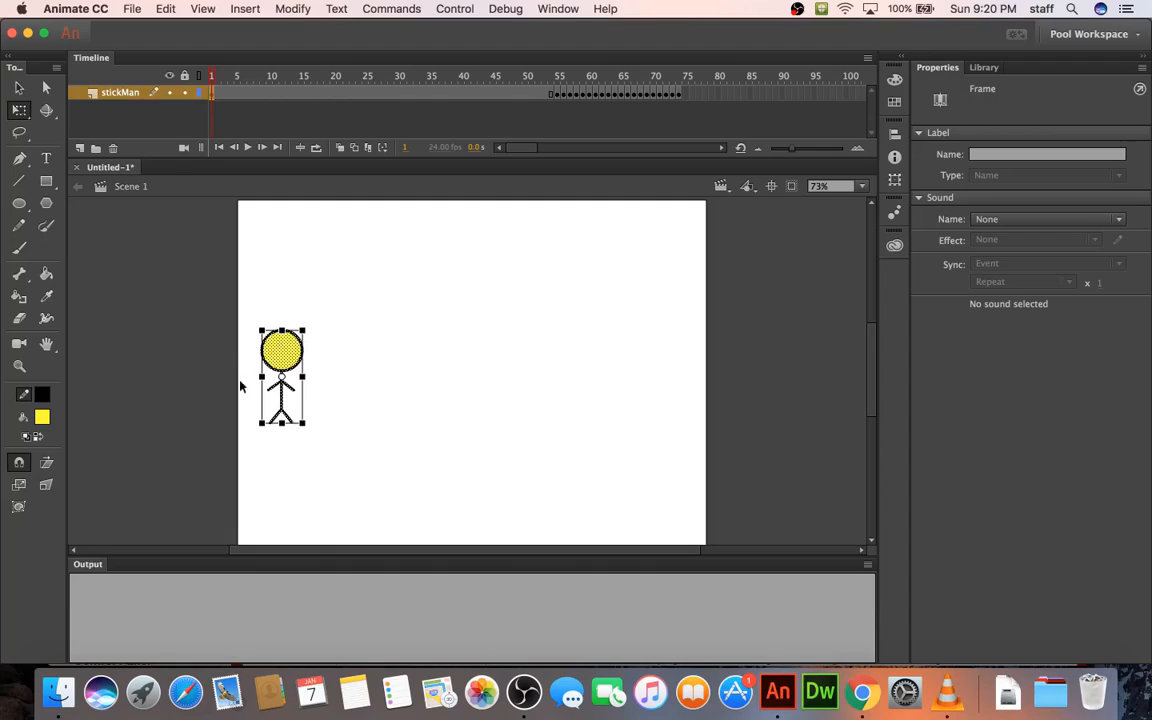
pyautogui.click(558, 94)
pyautogui.click(563, 96)
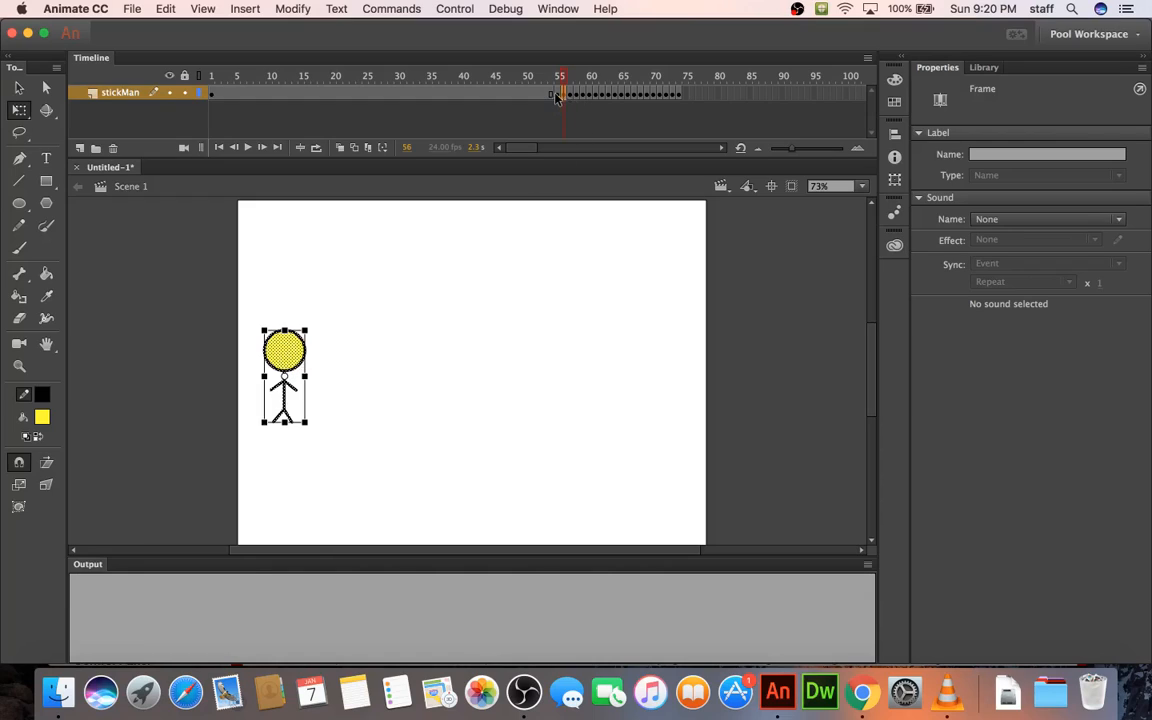
pyautogui.click(213, 93)
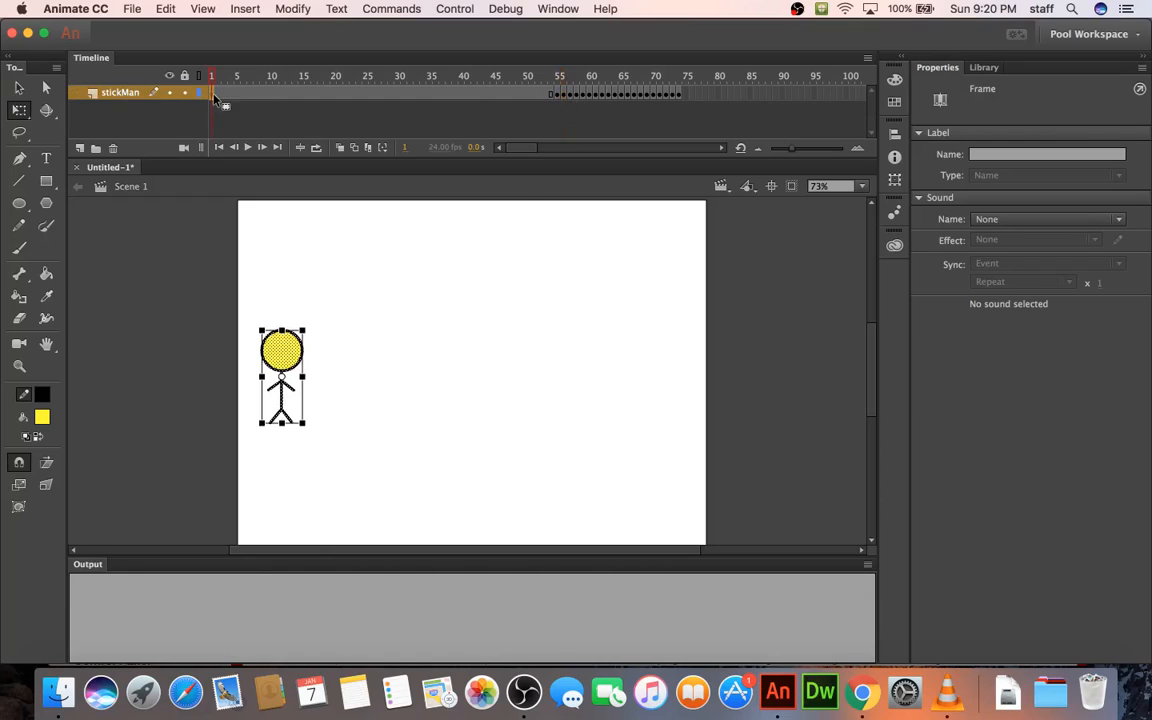
pyautogui.click(559, 96)
pyautogui.click(565, 96)
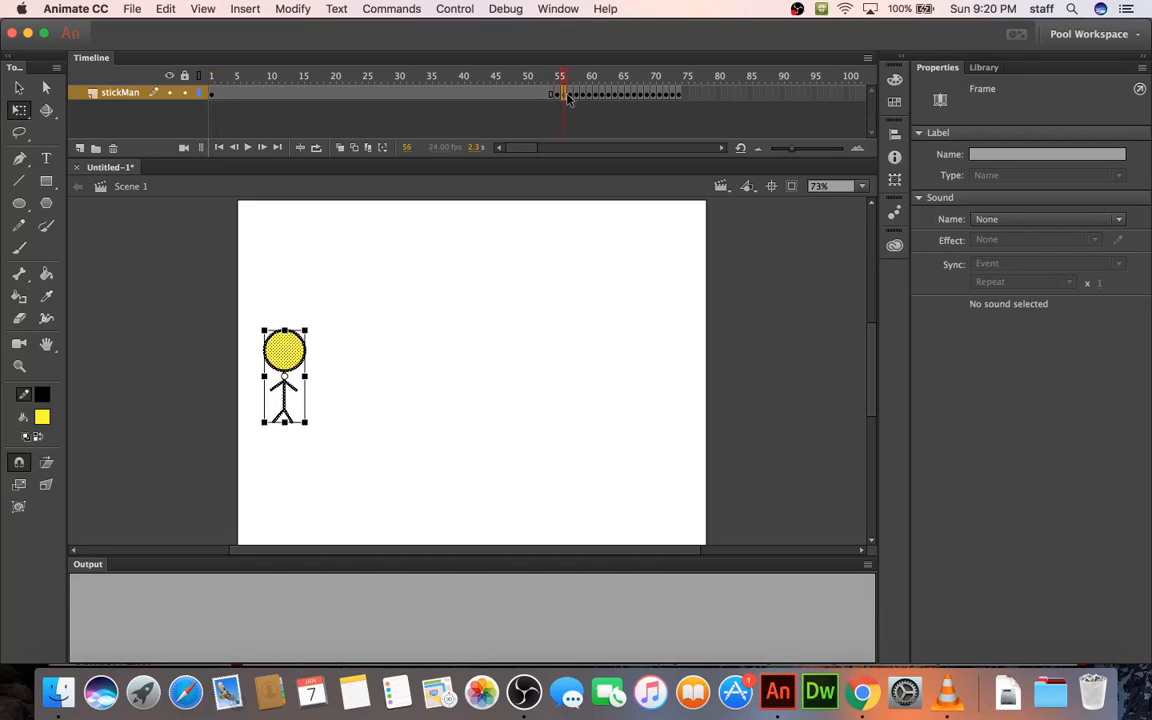
pyautogui.click(571, 95)
pyautogui.click(577, 95)
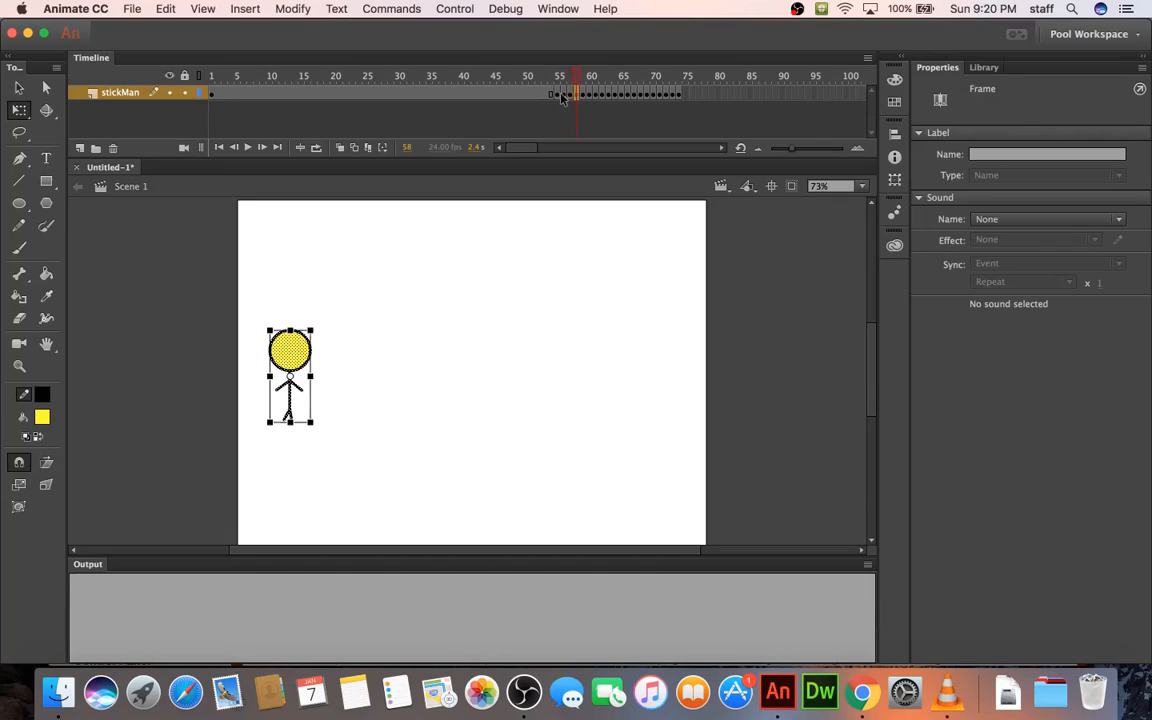
pyautogui.click(212, 95)
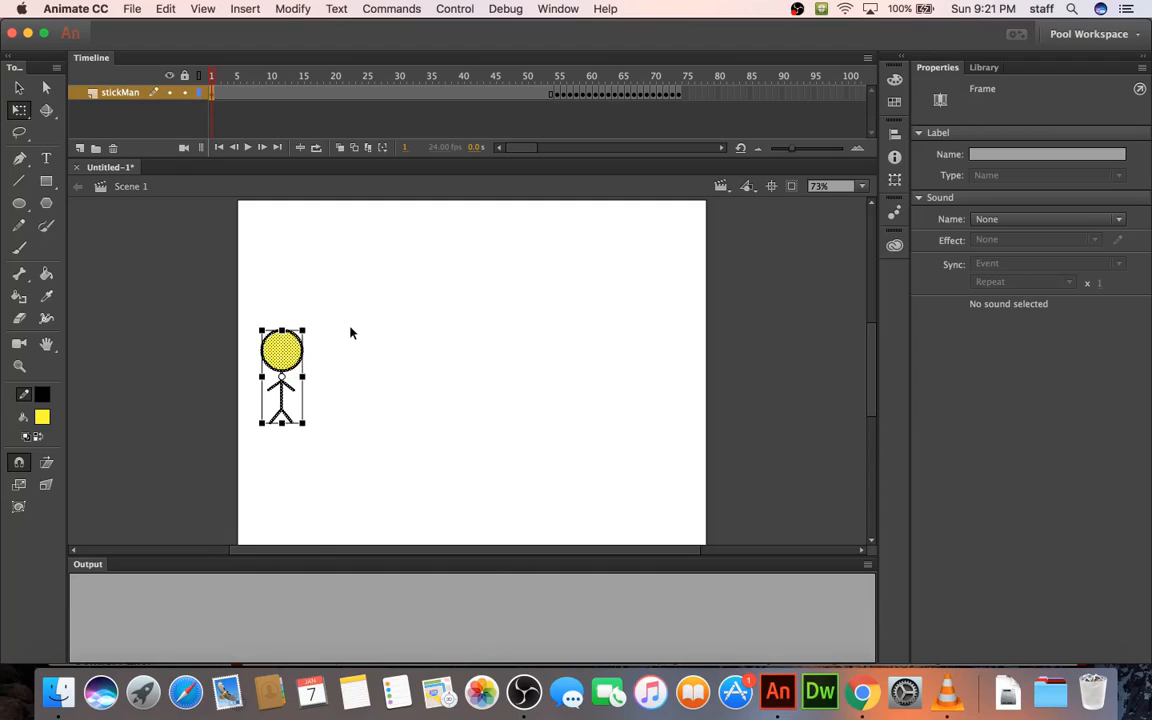
pyautogui.click(560, 95)
pyautogui.click(565, 97)
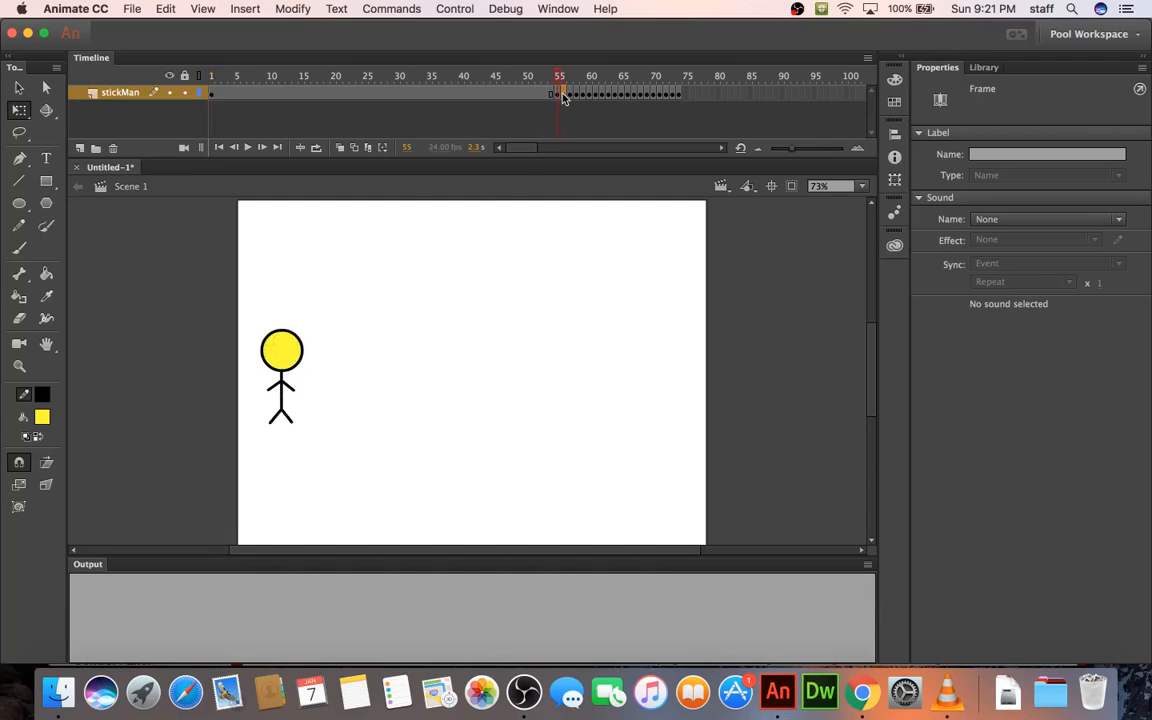
pyautogui.click(679, 98)
pyautogui.moveTo(679, 98); pyautogui.dragTo(563, 95)
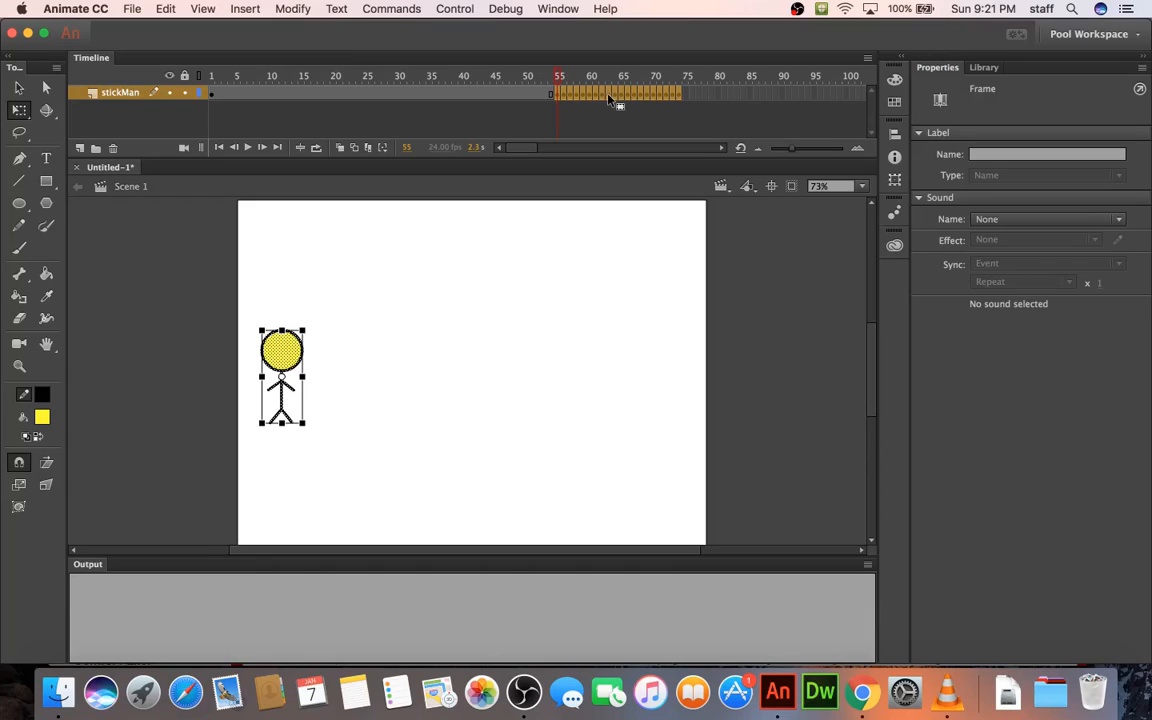
pyautogui.click(545, 114)
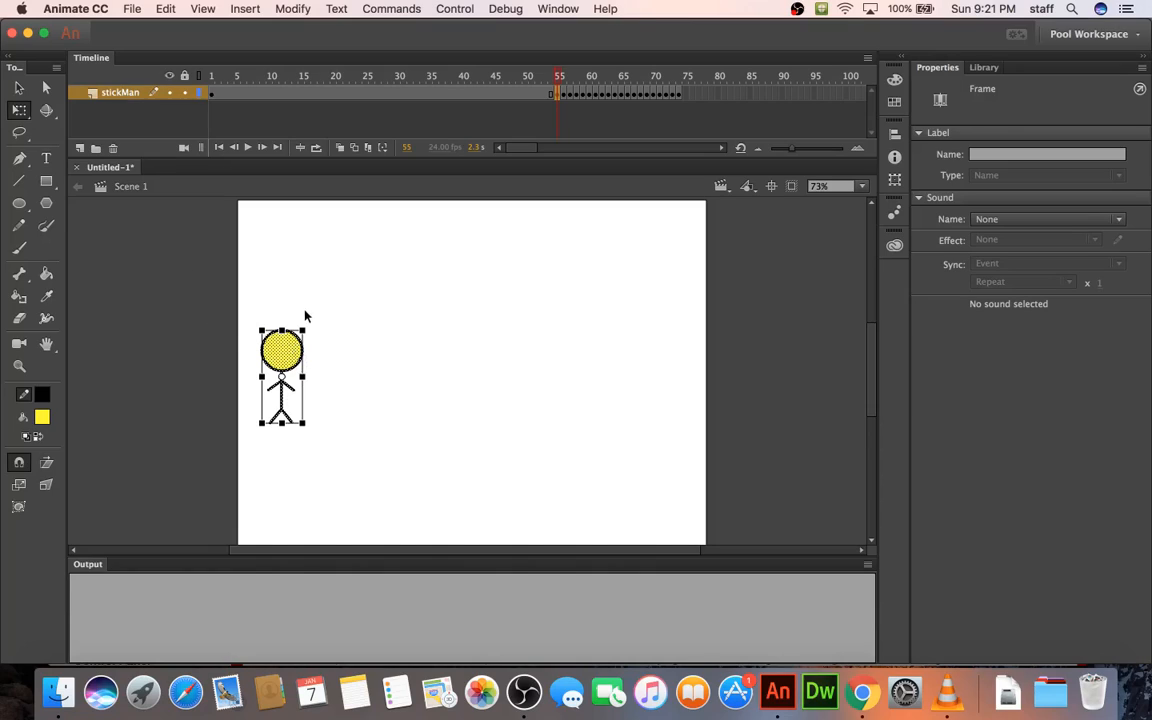
pyautogui.click(250, 303)
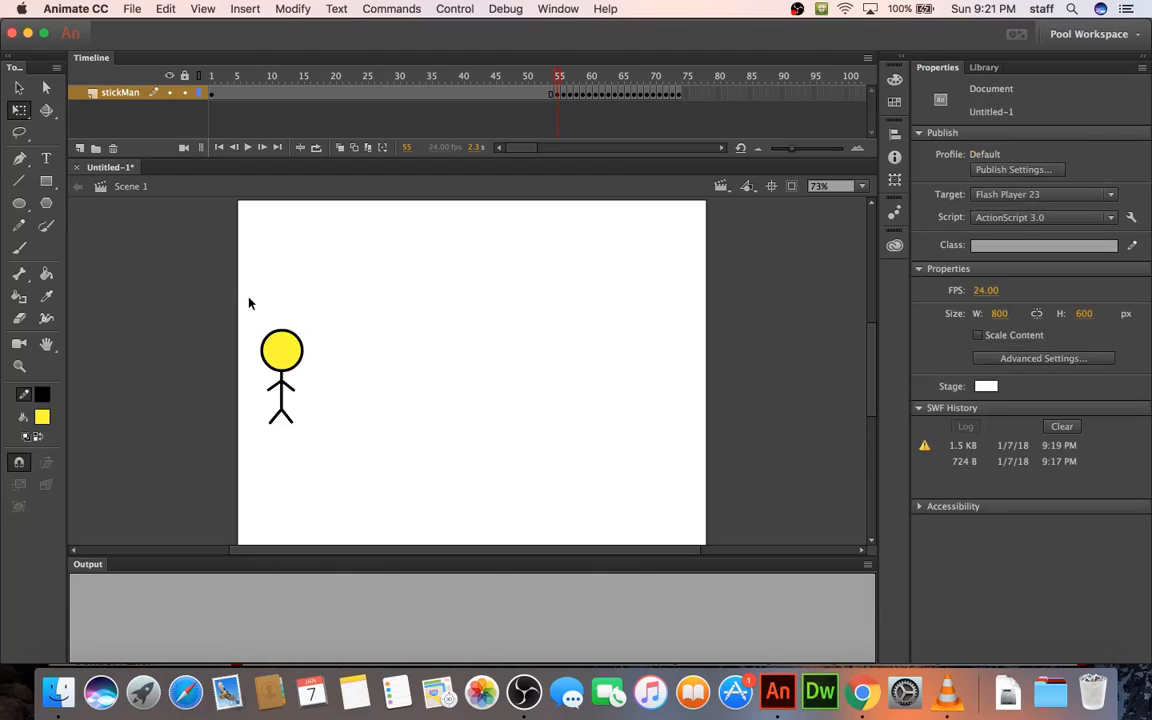
pyautogui.moveTo(248, 310); pyautogui.dragTo(331, 468)
pyautogui.click(353, 393)
# - Add a layer named ground and place it below the stickMan layer
pyautogui.click(80, 148)
pyautogui.doubleClick(119, 91)
pyautogui.write('ground')
pyautogui.press('Return')
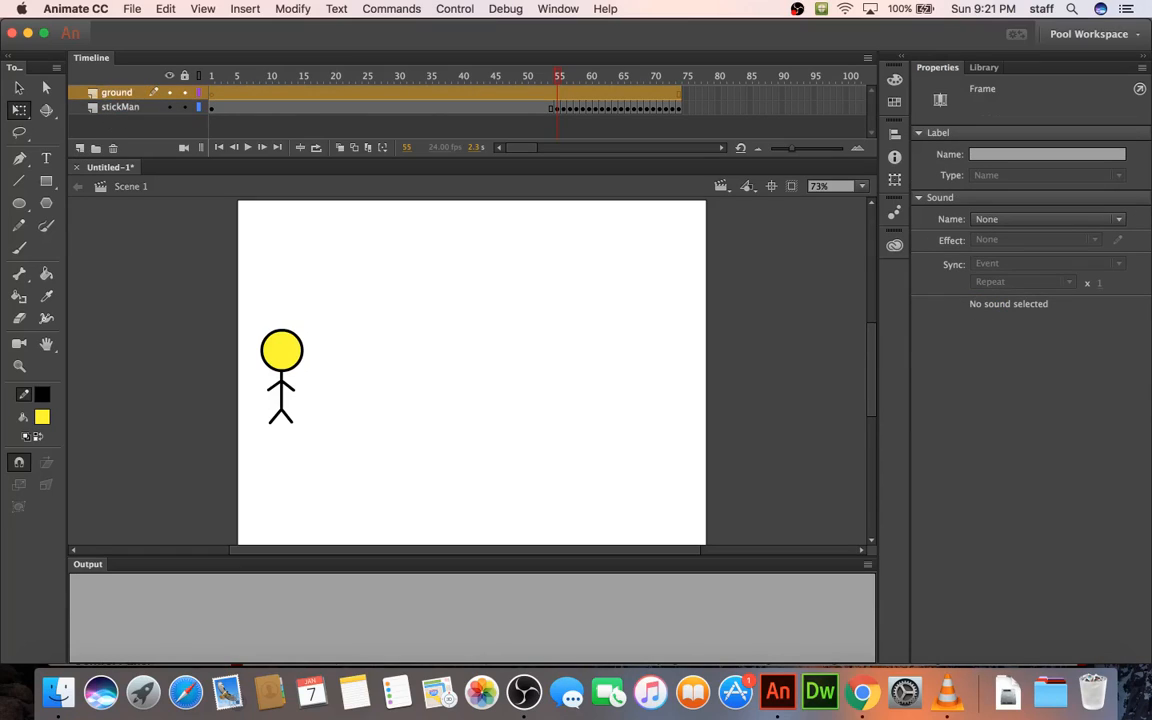
pyautogui.click(104, 108)
pyautogui.moveTo(105, 113); pyautogui.dragTo(104, 92)
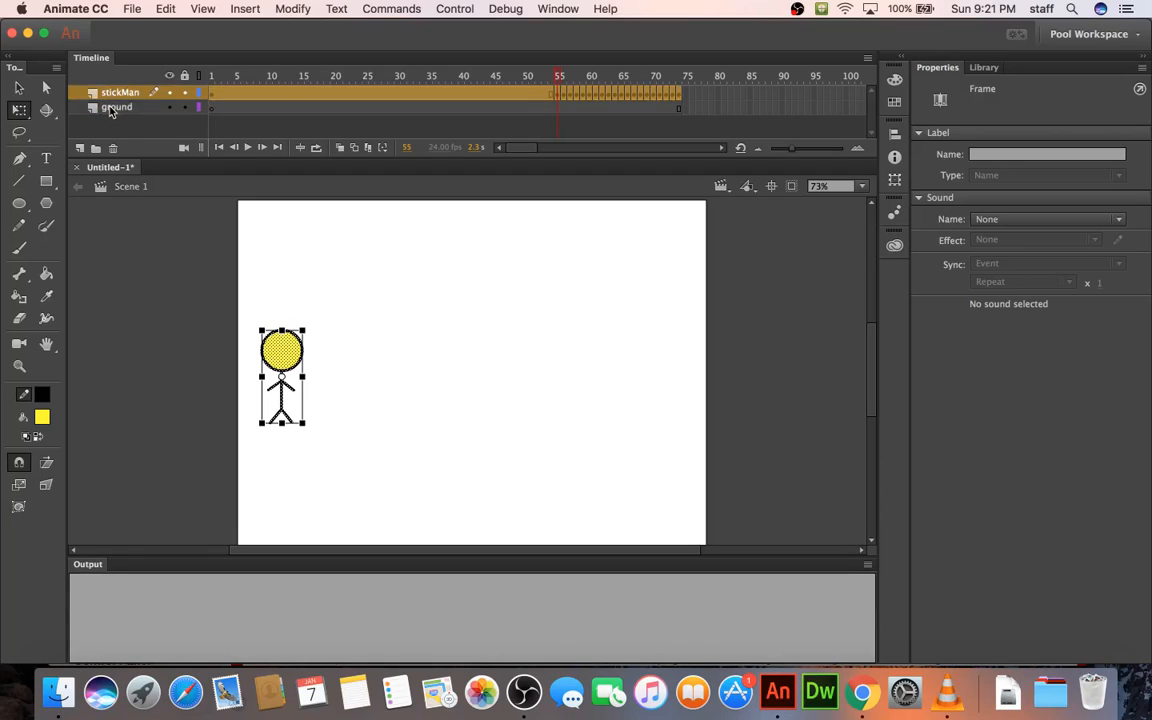
# - Draw a rectangle about 862 by 260 px on the ground layer, covering the lower stage and overhanging its side and lower edges
pyautogui.click(111, 110)
pyautogui.click(46, 181)
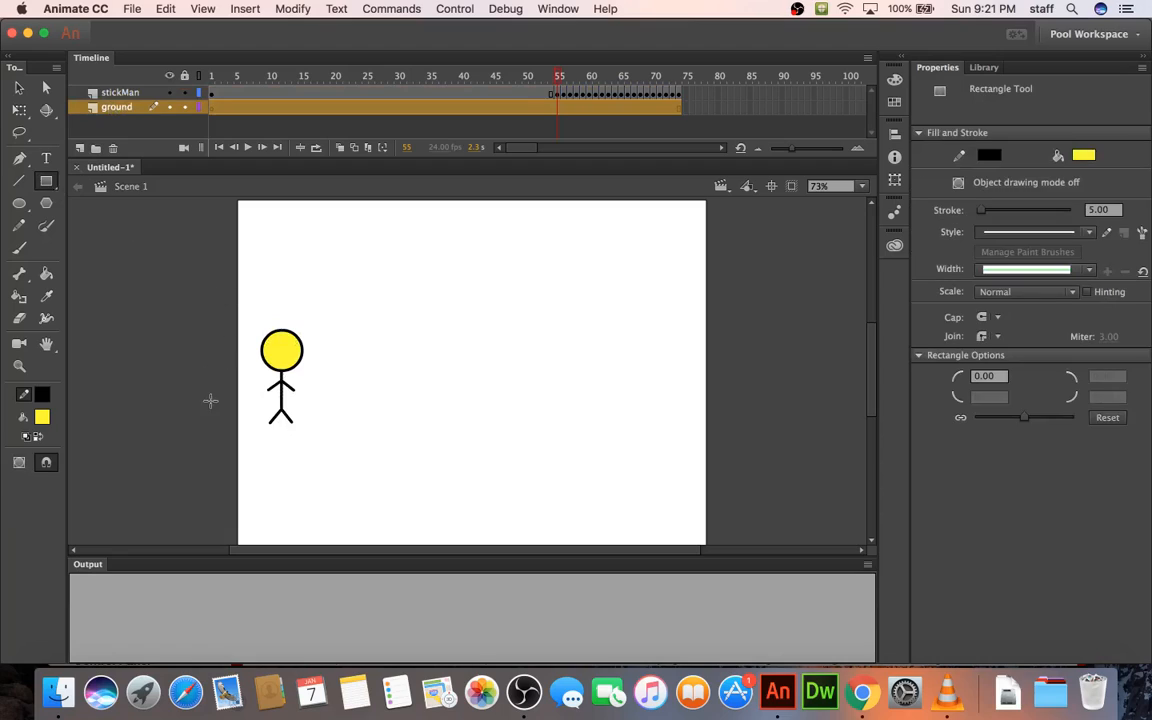
pyautogui.moveTo(221, 411)
pyautogui.mouseDown()
pyautogui.moveTo(360, 494)
pyautogui.moveTo(777, 571)
pyautogui.moveTo(727, 563)
pyautogui.mouseUp()
# - Change the ground rectangle's fill to the orange-brown swatch #CC9900
pyautogui.click(18, 87)
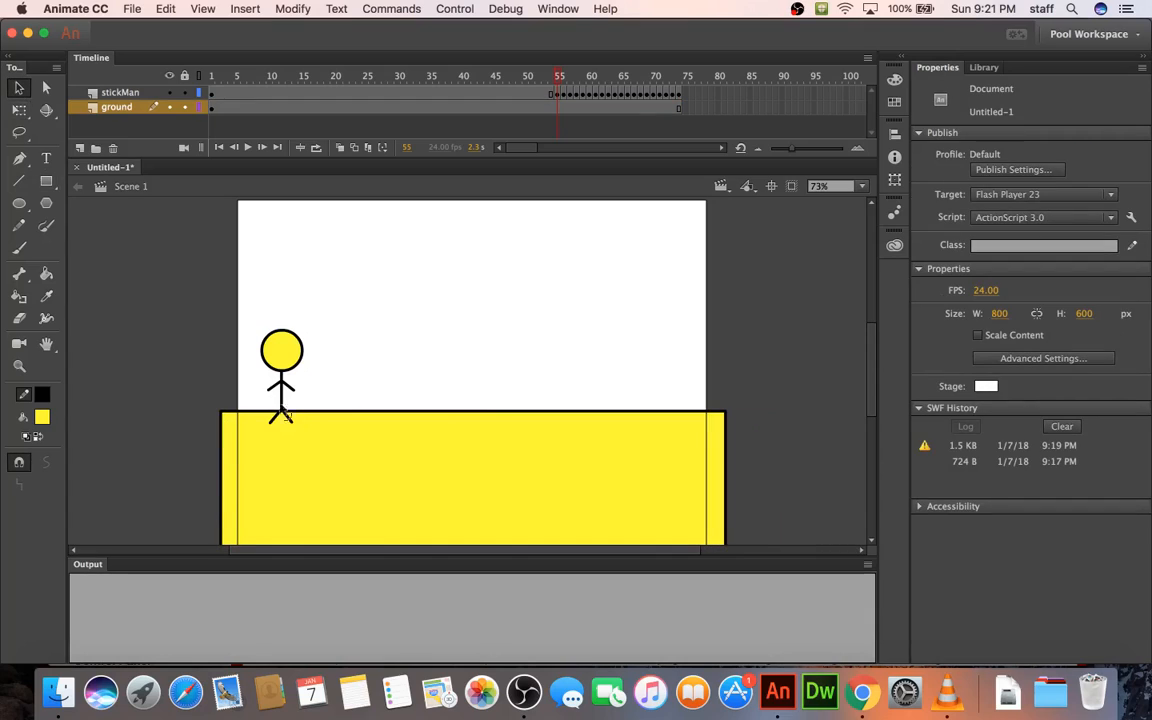
pyautogui.click(325, 470)
pyautogui.click(42, 417)
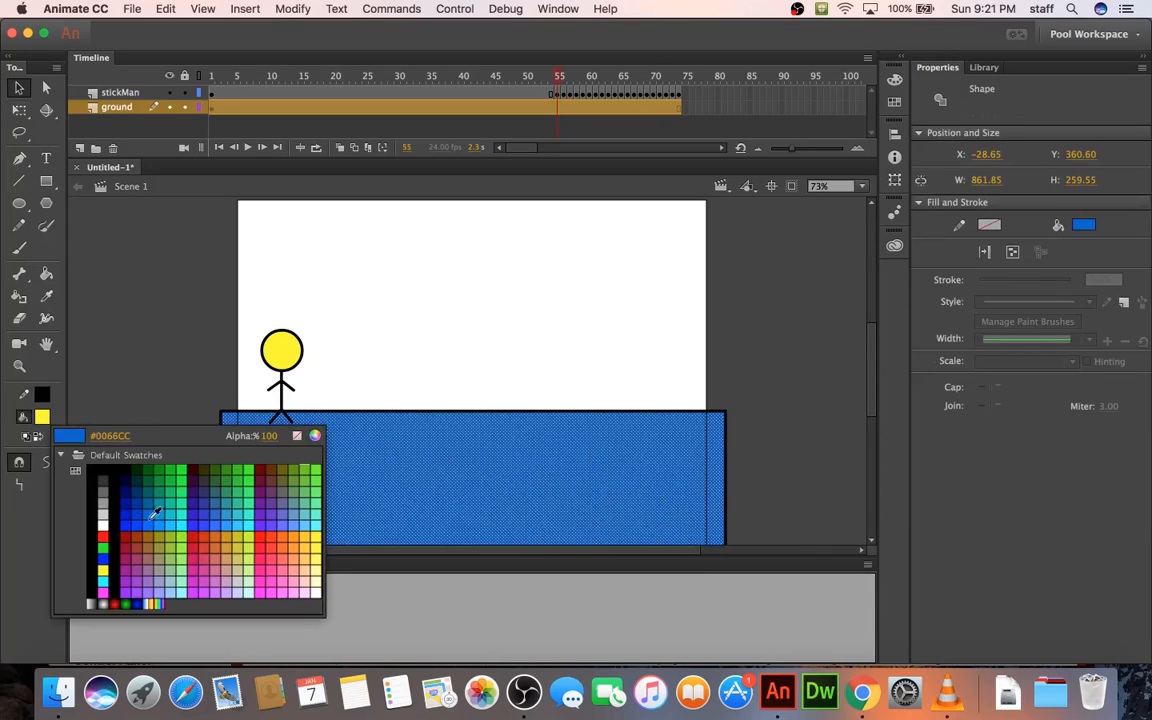
pyautogui.click(226, 530)
pyautogui.click(145, 430)
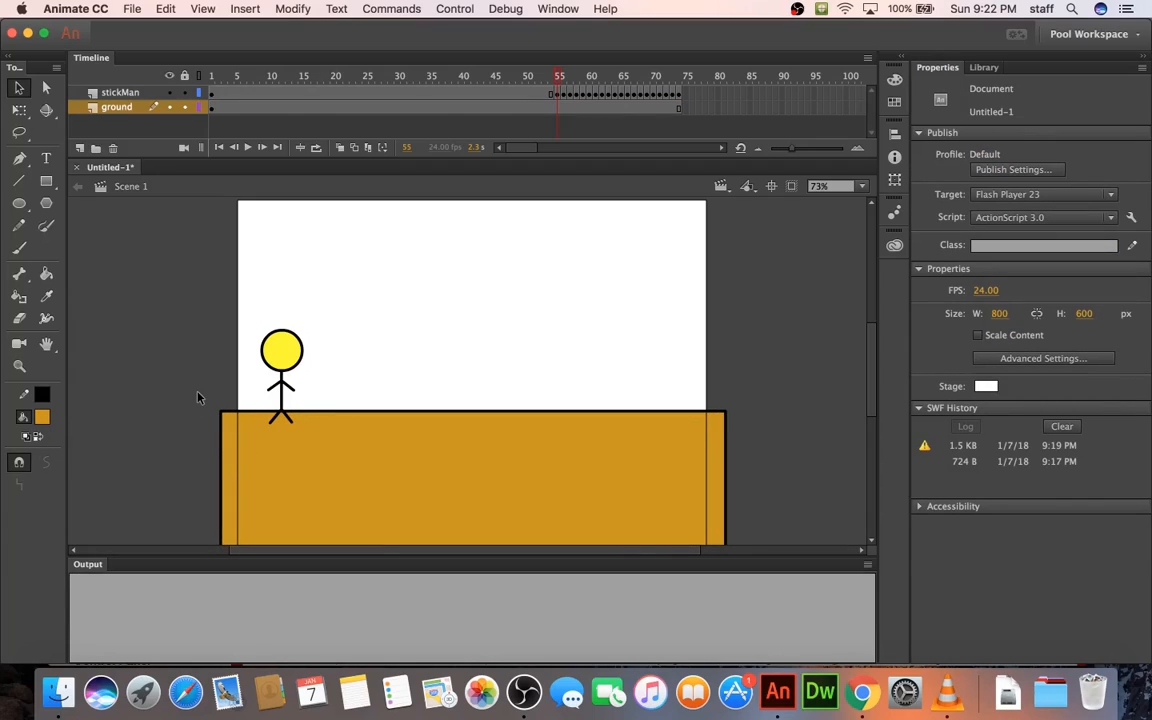
# - Pull new corner points out of the ground's upper edge to form two low peaks with a dip between them
pyautogui.scroll(-3, 197, 398)
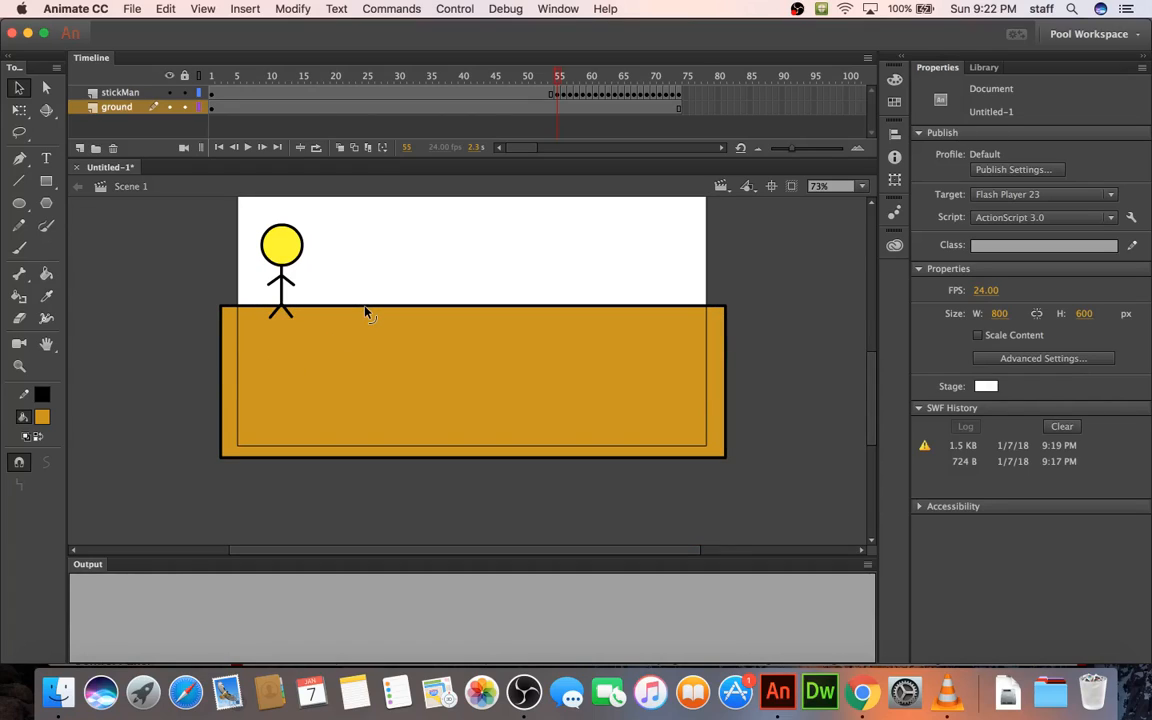
pyautogui.moveTo(366, 313); pyautogui.dragTo(367, 288)
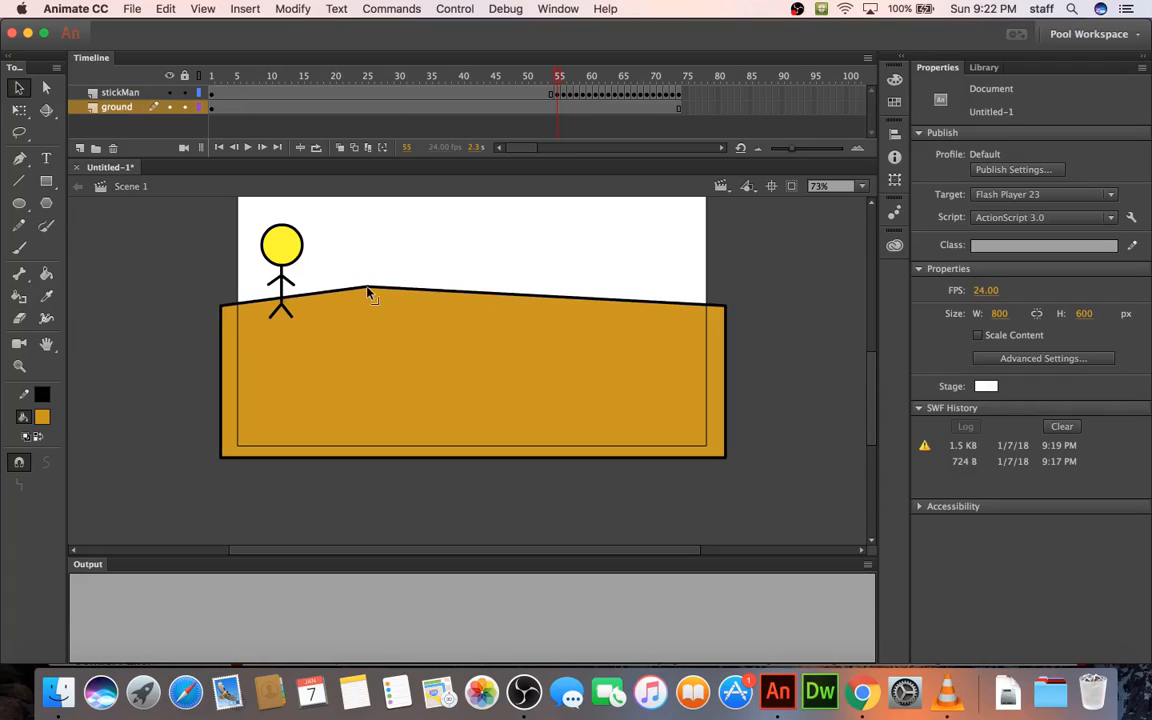
pyautogui.moveTo(476, 298); pyautogui.dragTo(549, 295)
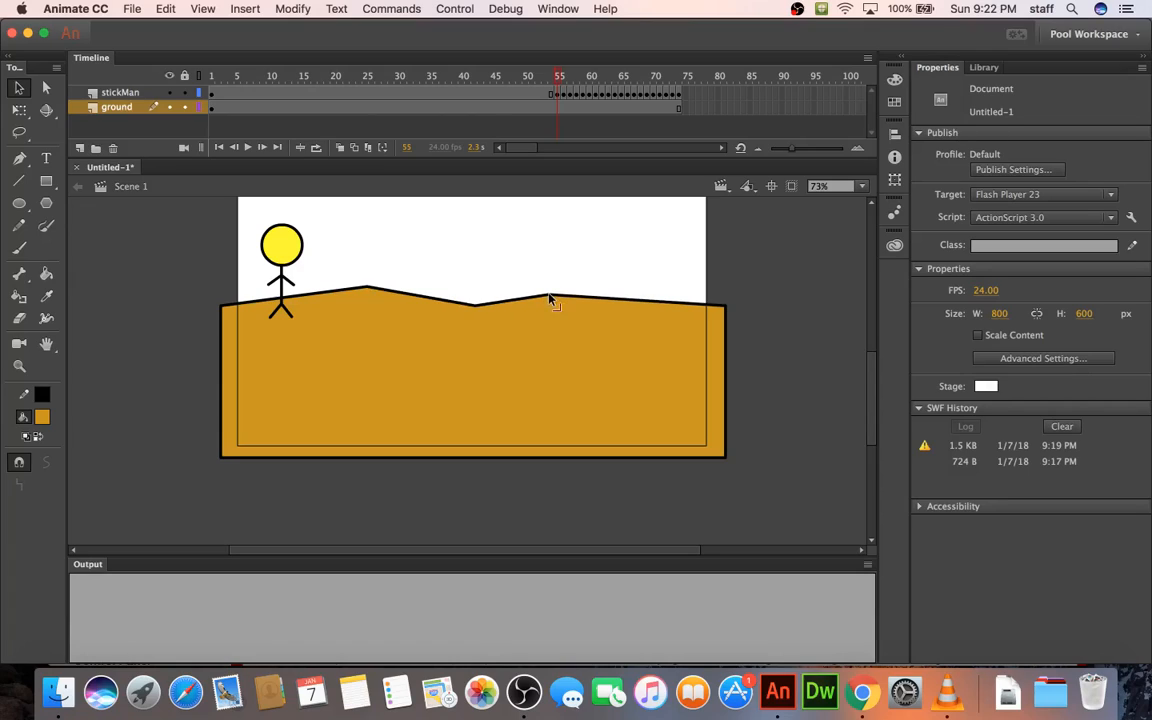
pyautogui.moveTo(627, 304); pyautogui.dragTo(617, 311)
# - Give the ground a linear gradient fill running from black to #CC9900
pyautogui.click(404, 347)
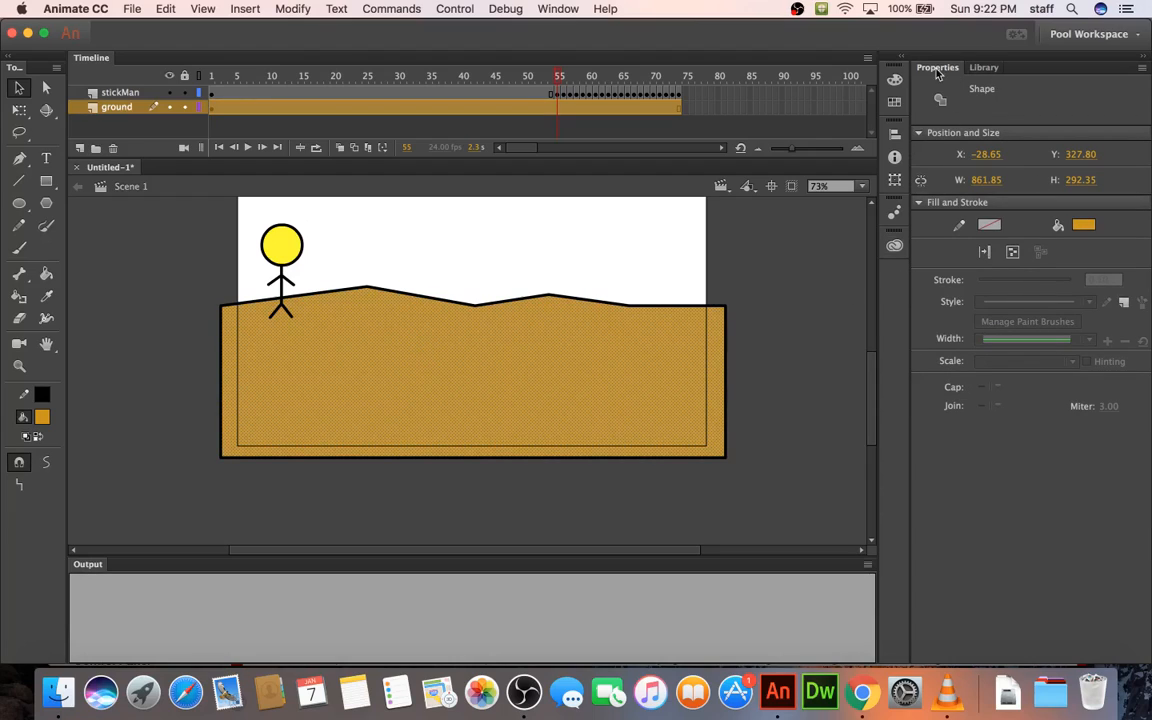
pyautogui.click(894, 79)
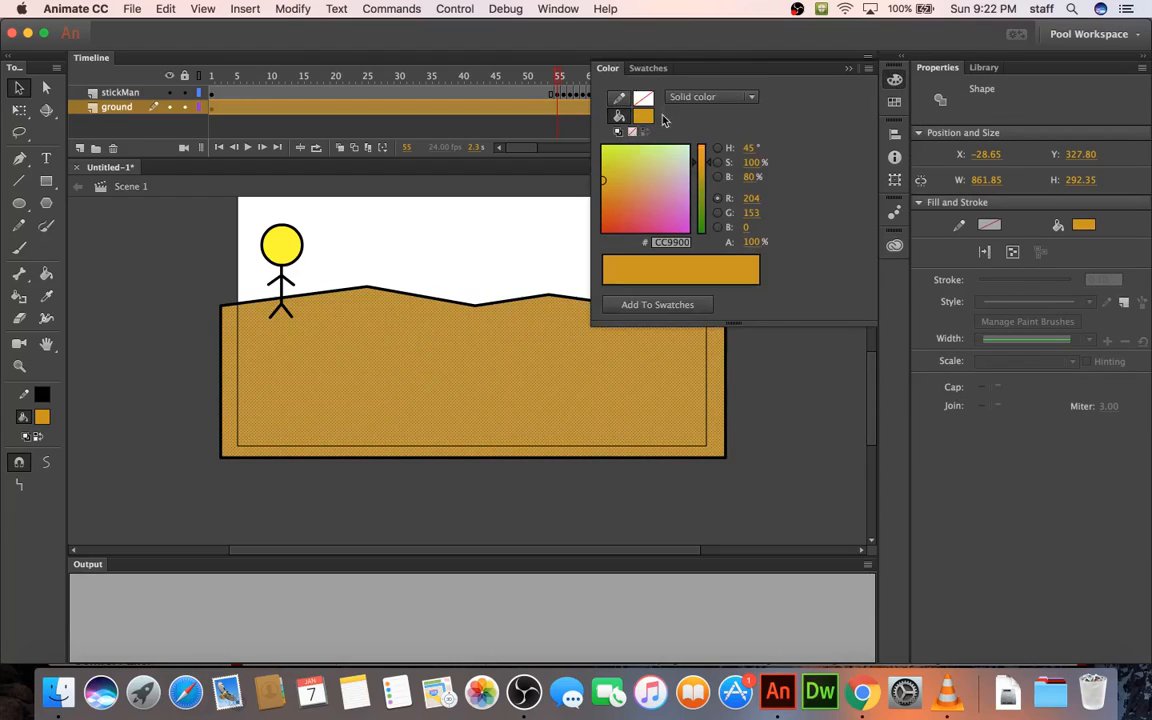
pyautogui.click(690, 97)
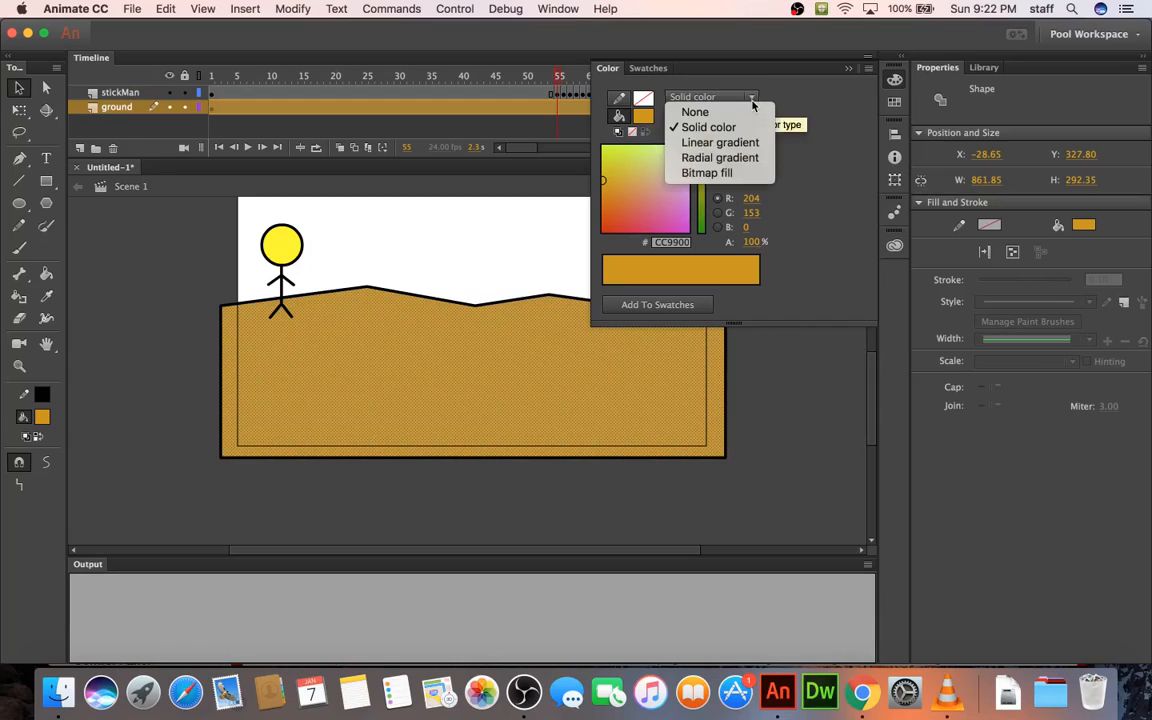
pyautogui.click(700, 142)
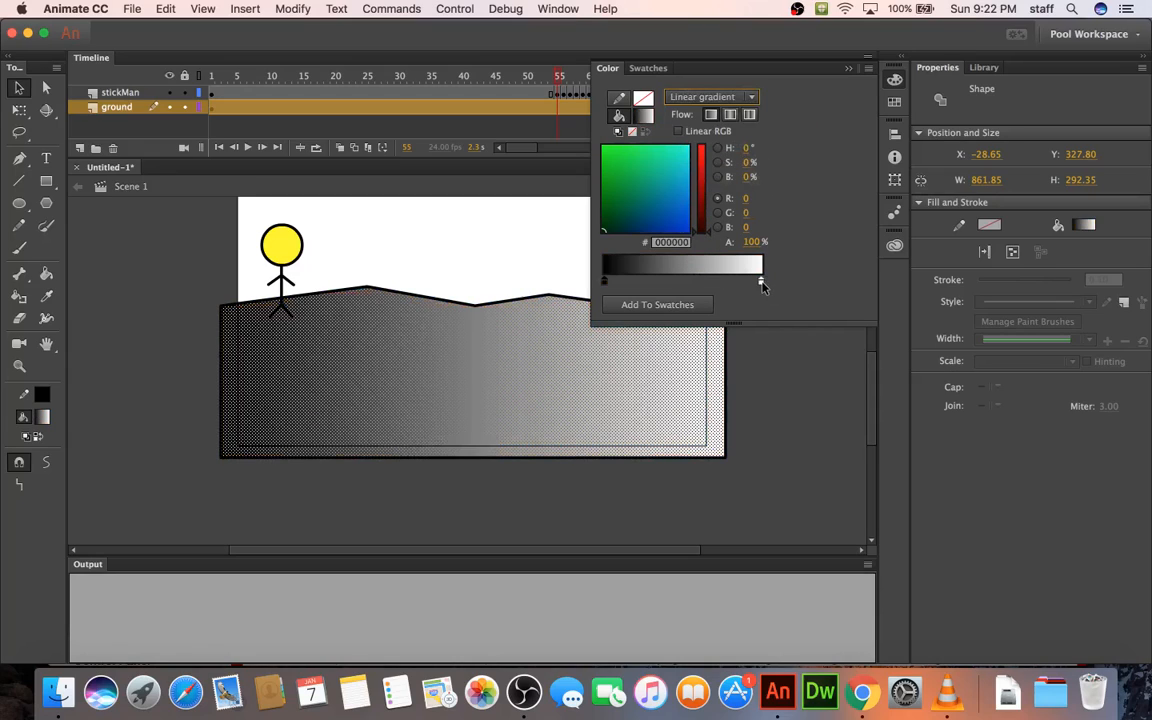
pyautogui.doubleClick(761, 282)
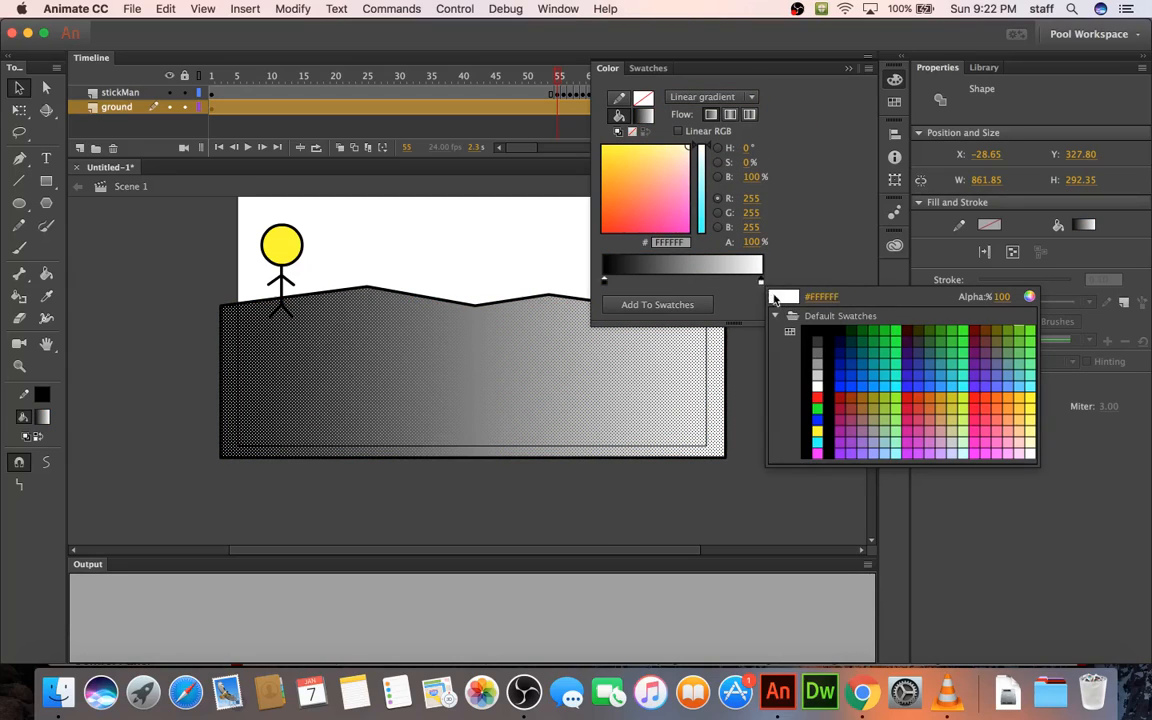
pyautogui.click(942, 398)
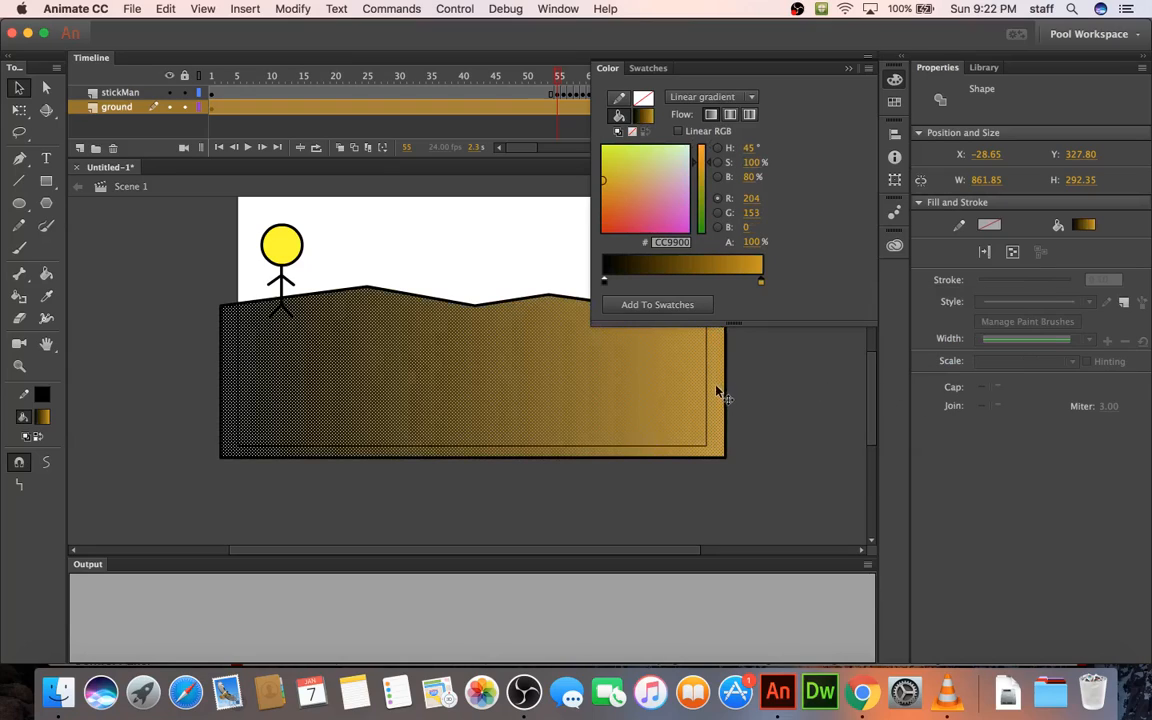
# - Narrow the ground's gradient with the Gradient Transform tool, rotate it to run downward and centre it near the ground's upper edge
pyautogui.click(20, 112)
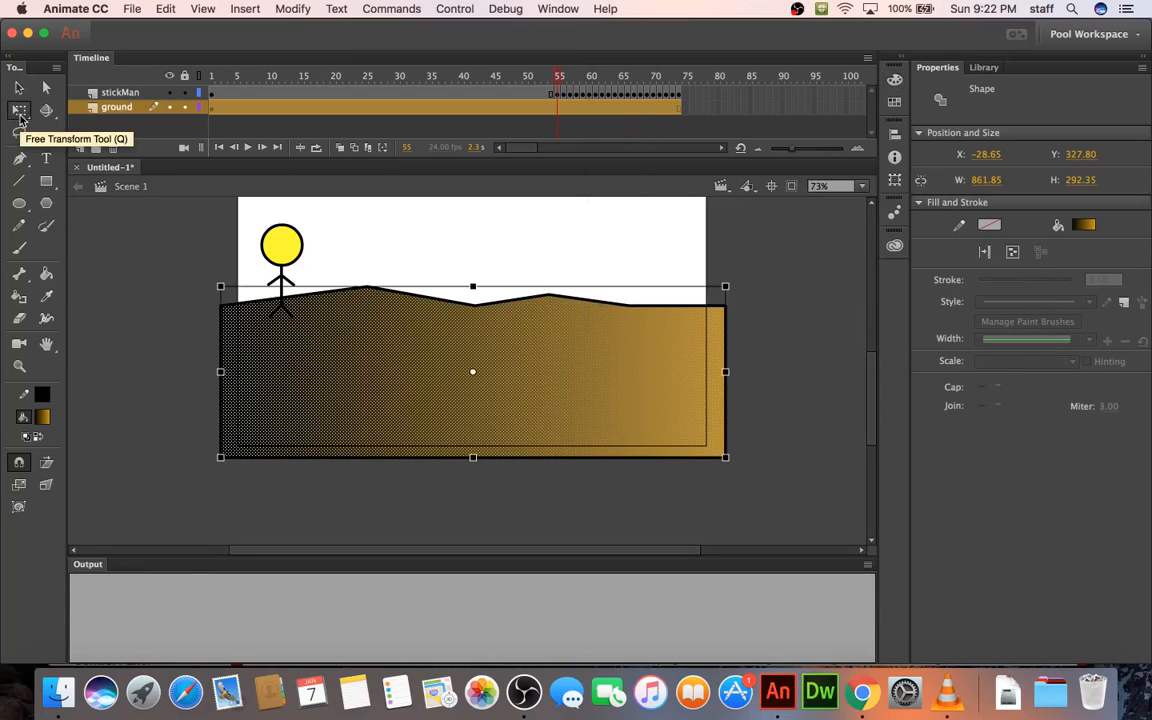
pyautogui.click(20, 116)
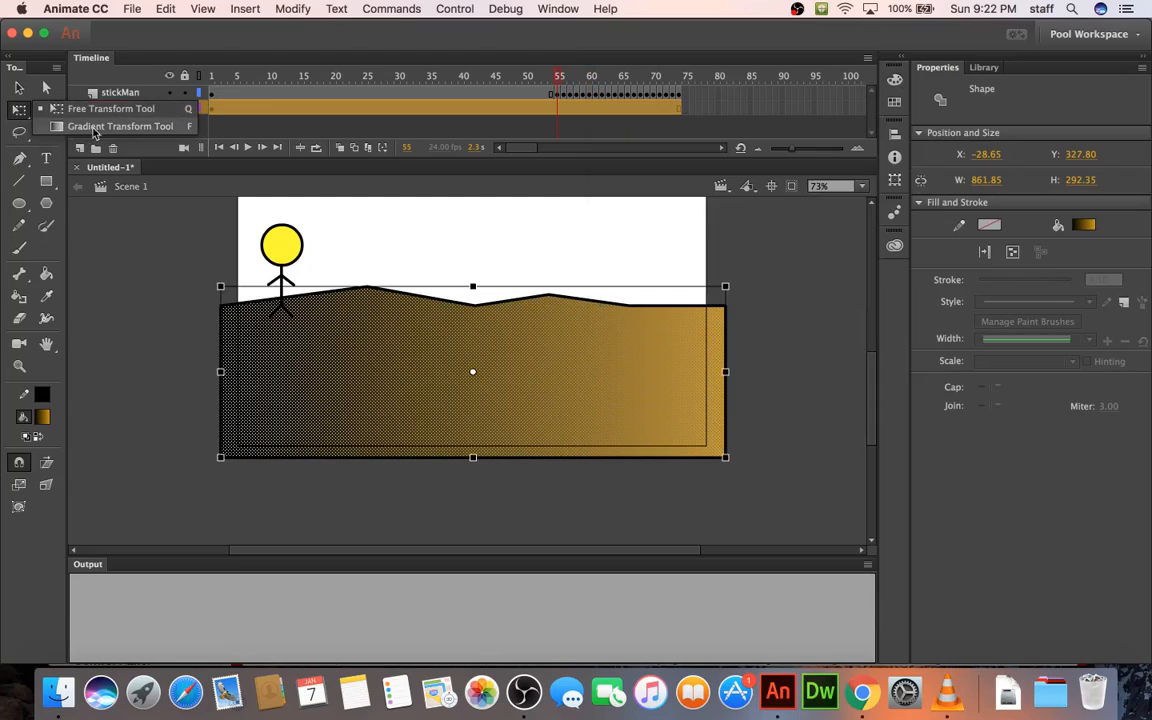
pyautogui.click(20, 117)
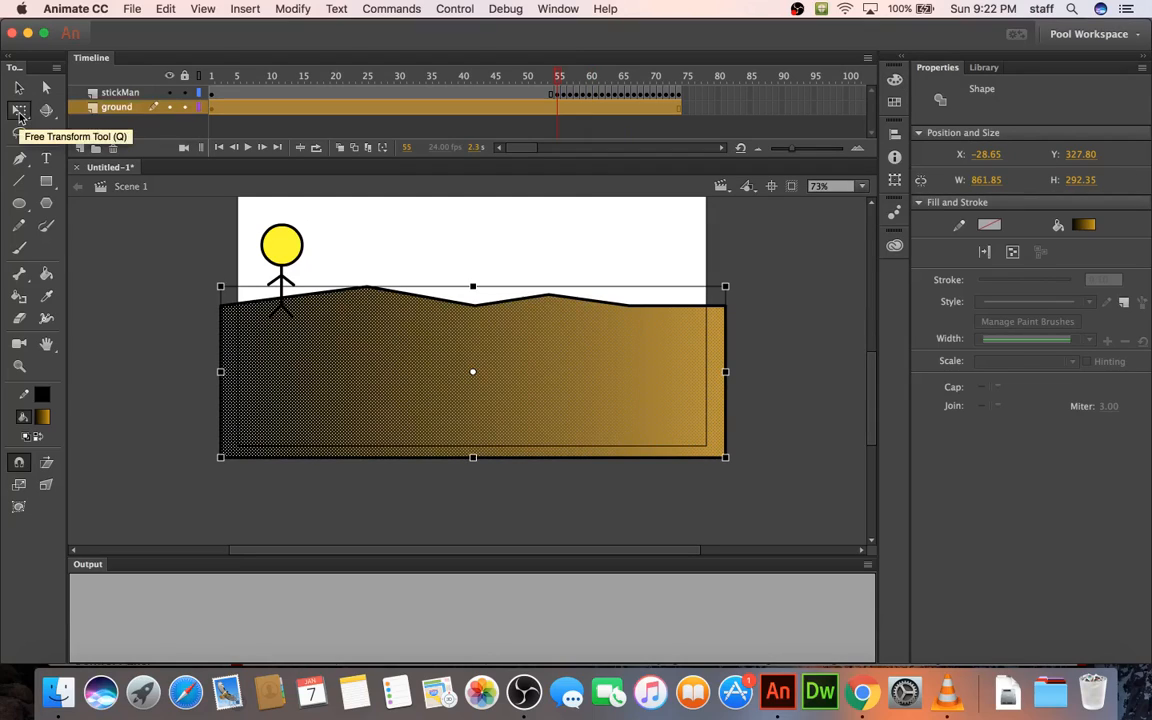
pyautogui.click(20, 116)
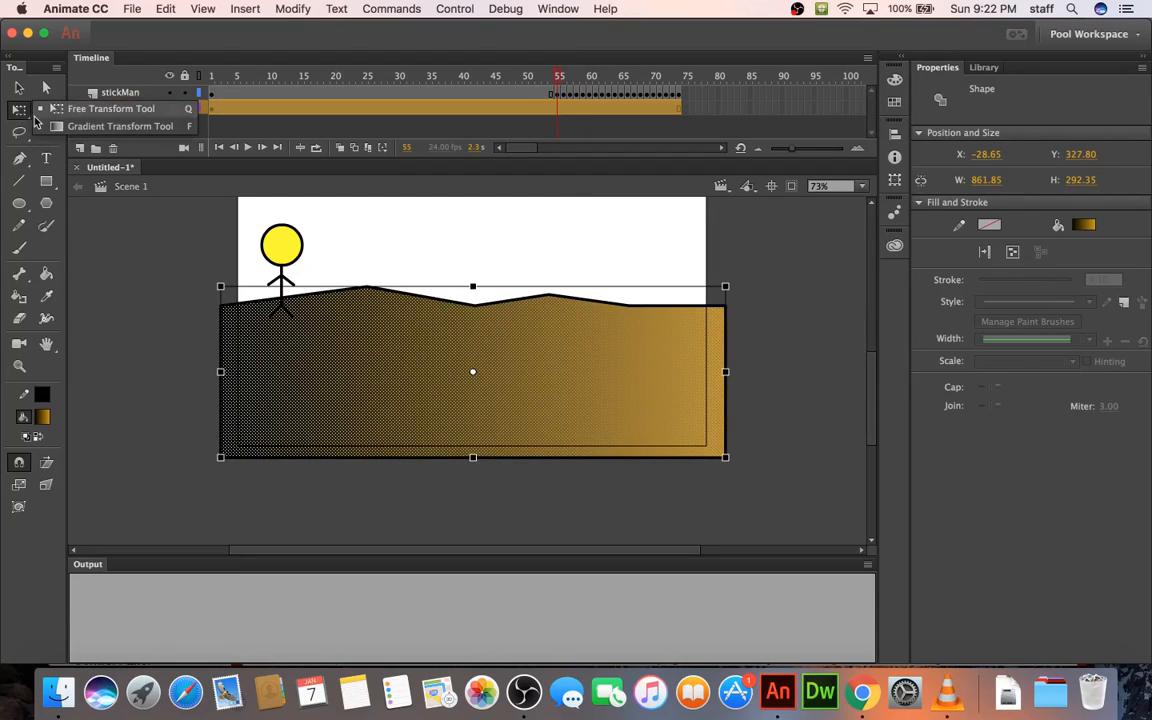
pyautogui.click(100, 126)
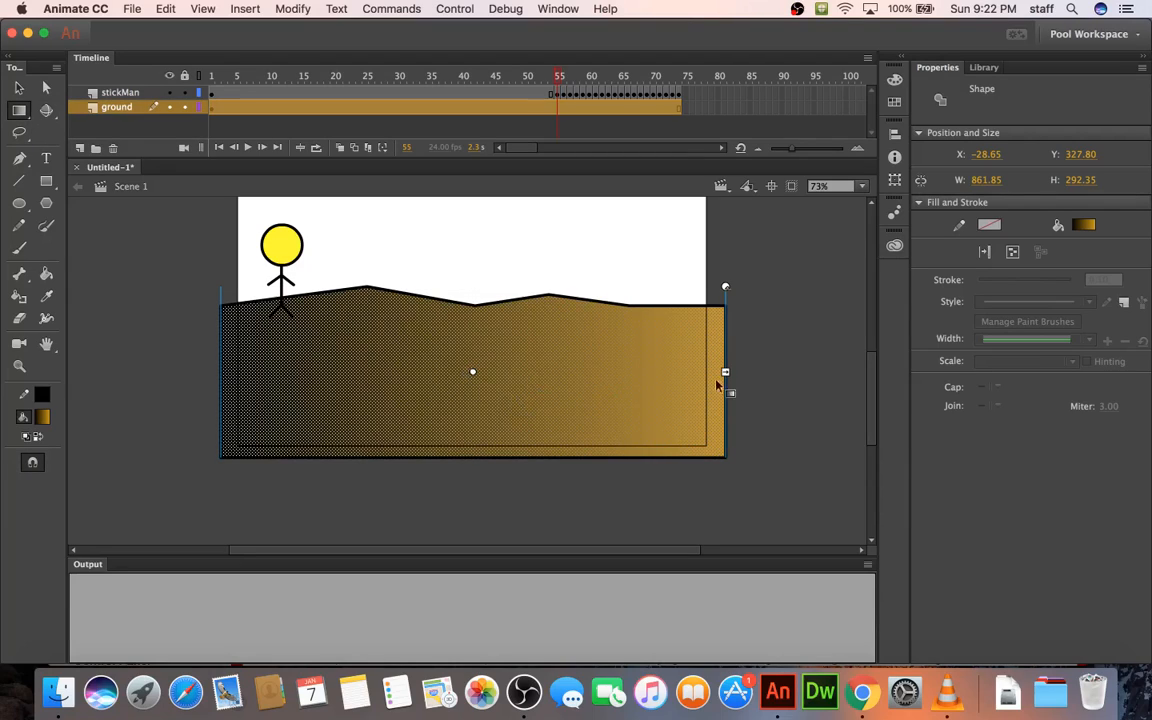
pyautogui.moveTo(725, 372); pyautogui.dragTo(556, 372)
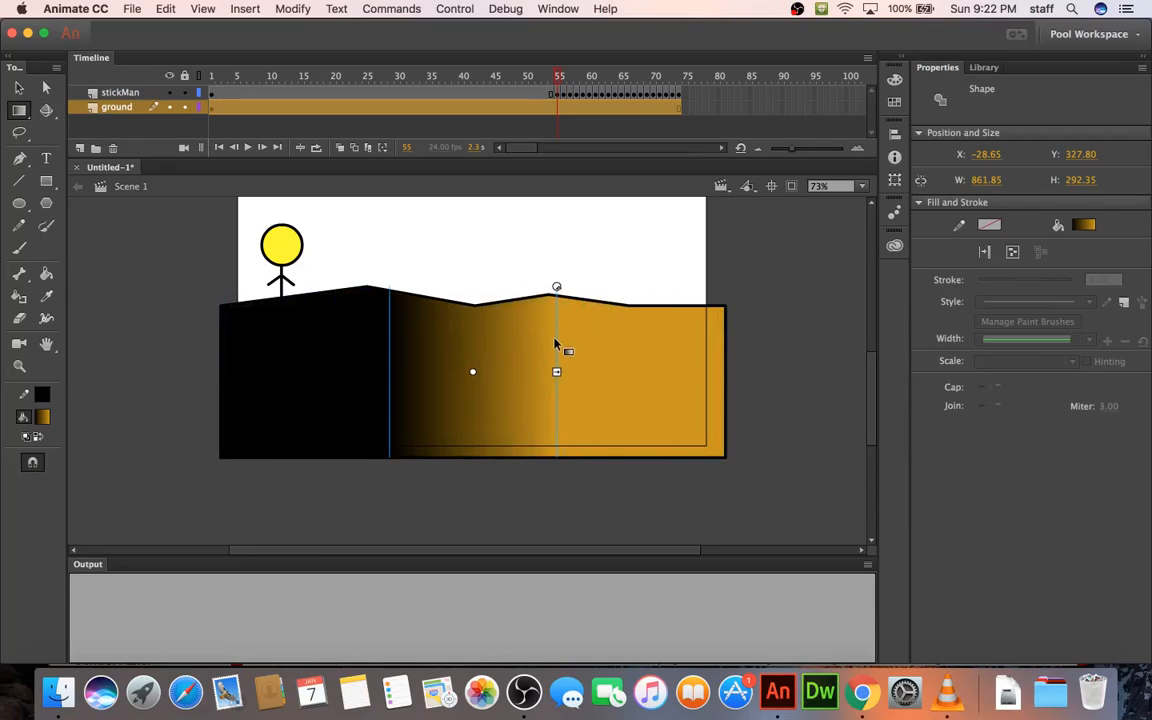
pyautogui.moveTo(558, 288); pyautogui.dragTo(586, 480)
pyautogui.moveTo(473, 371); pyautogui.dragTo(472, 285)
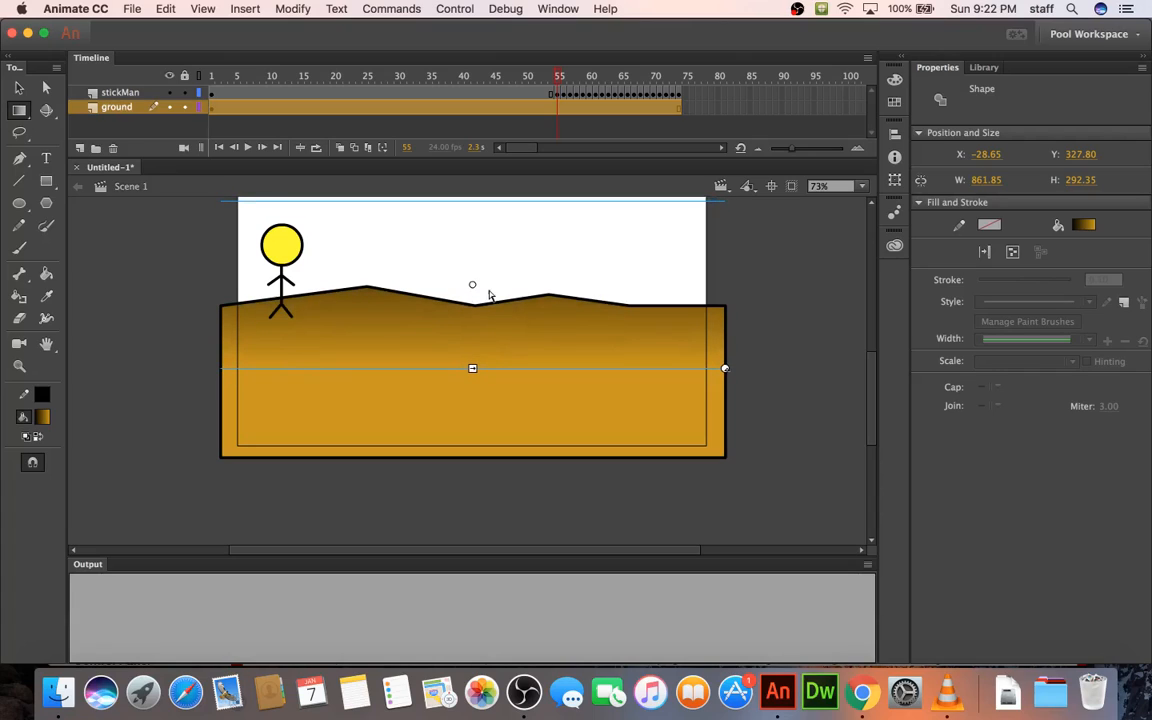
# - Stretch the ground's gradient vertically and shift its centre up so the orange end meets the ground's lower edge
pyautogui.click(819, 284)
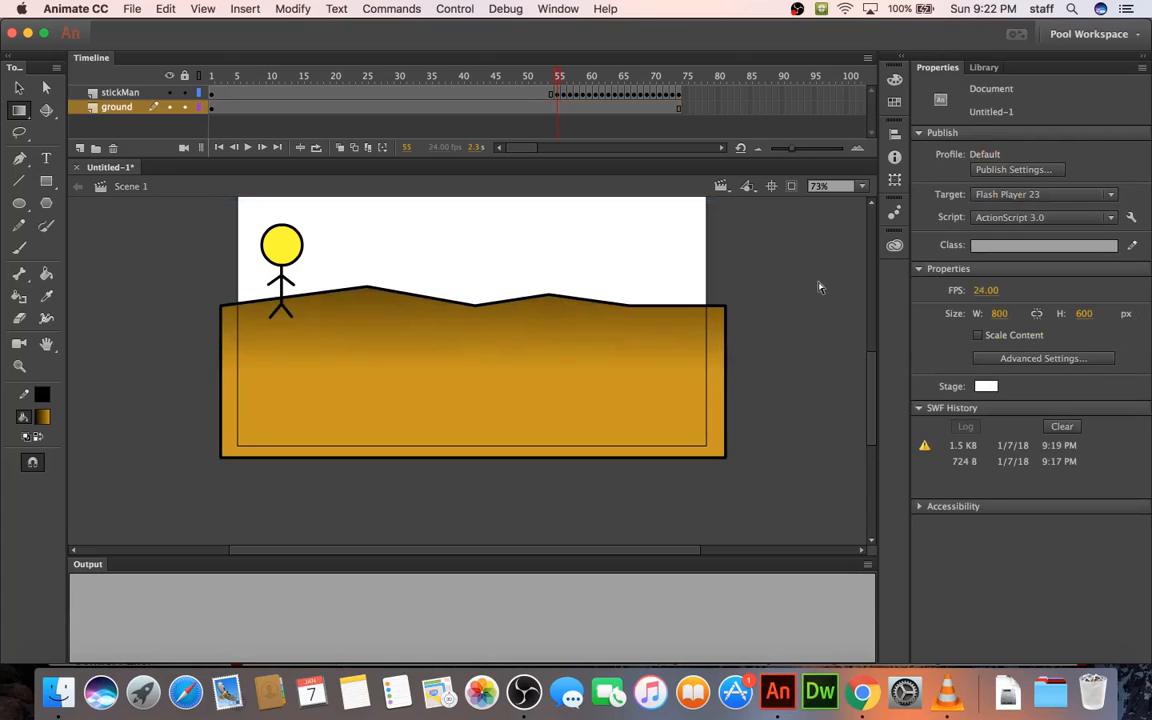
pyautogui.click(468, 350)
pyautogui.moveTo(470, 368); pyautogui.dragTo(473, 509)
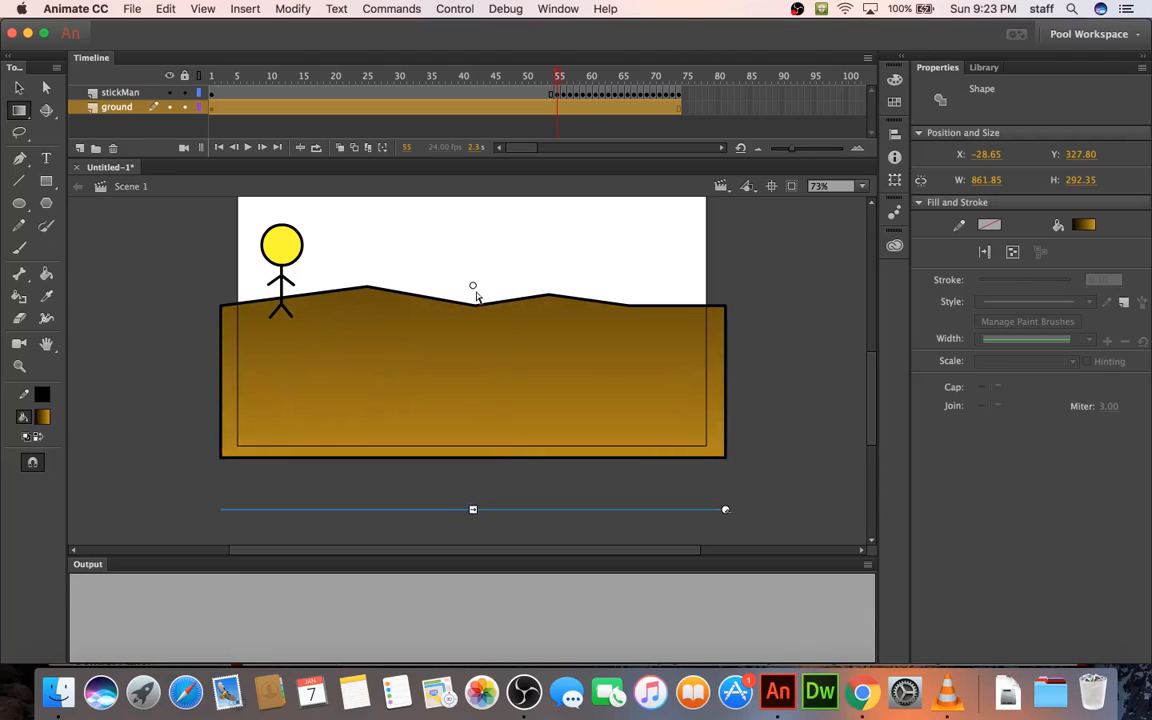
pyautogui.moveTo(475, 287); pyautogui.dragTo(476, 234)
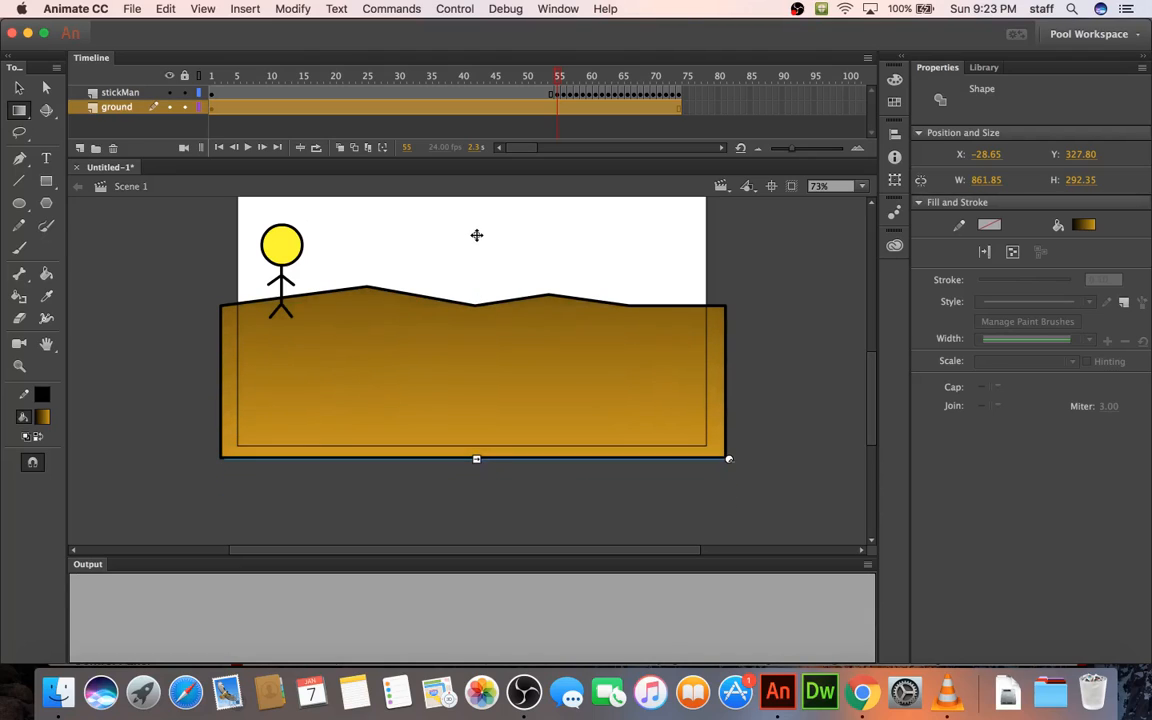
pyautogui.click(165, 264)
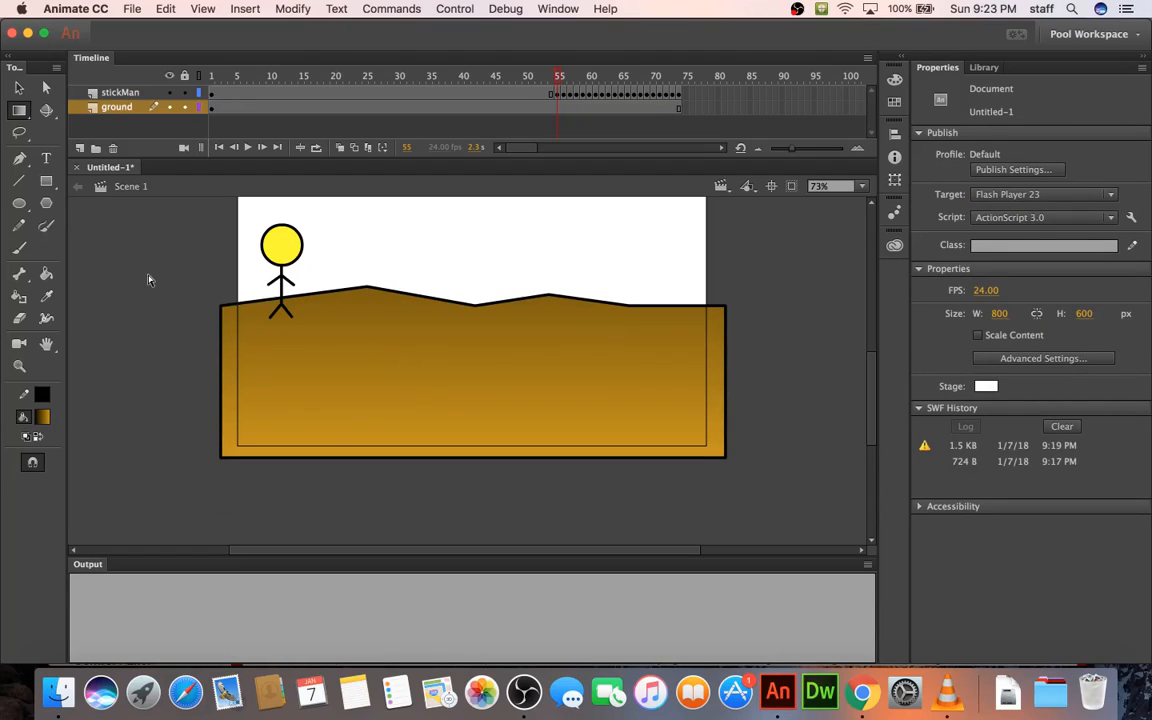
# - Test the movie with the new ground in a preview window, then close it
pyautogui.press('super+Return')
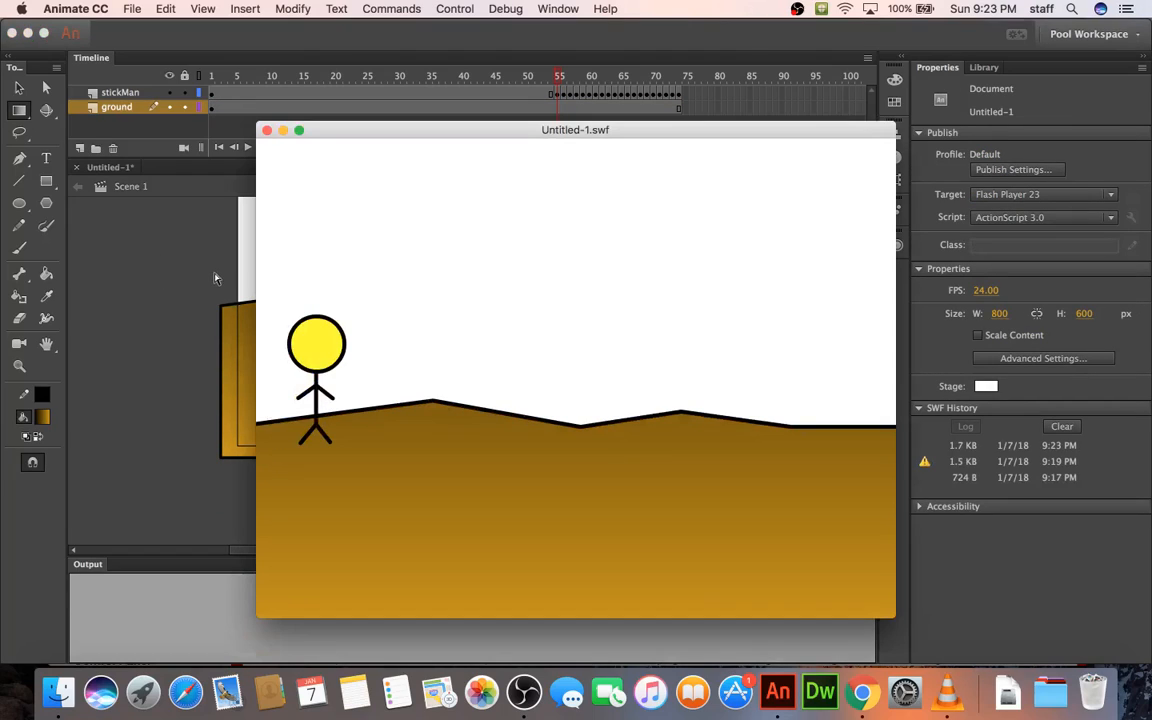
pyautogui.click(267, 131)
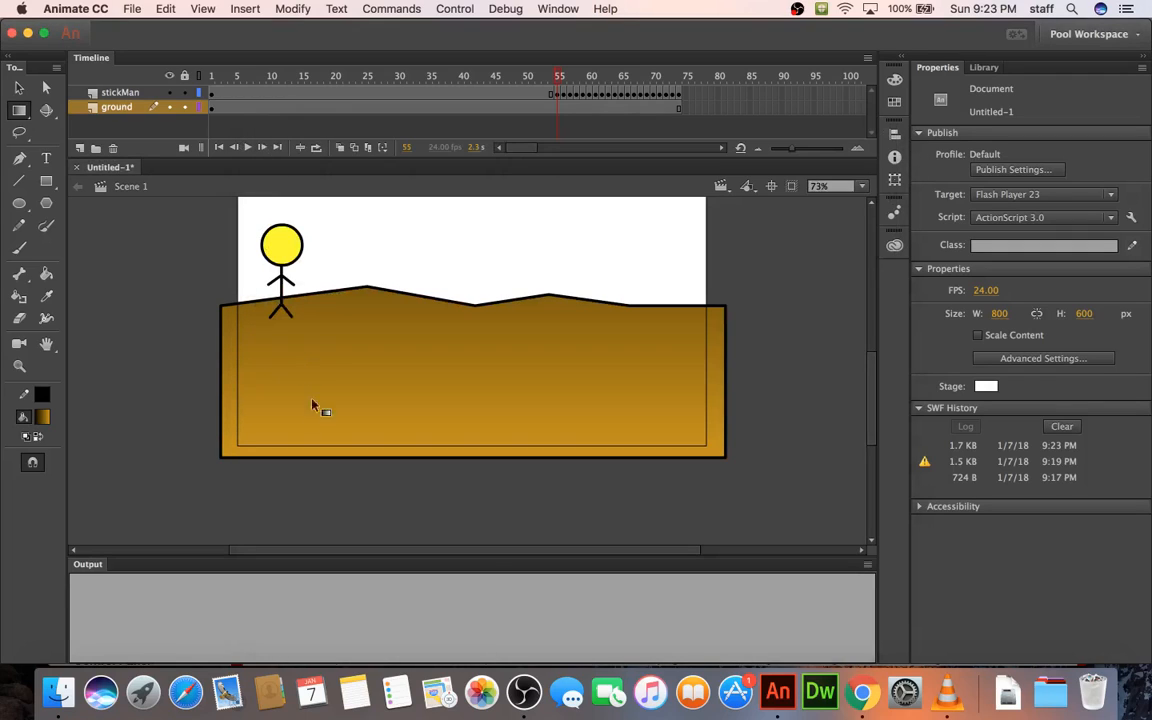
pyautogui.click(523, 688)
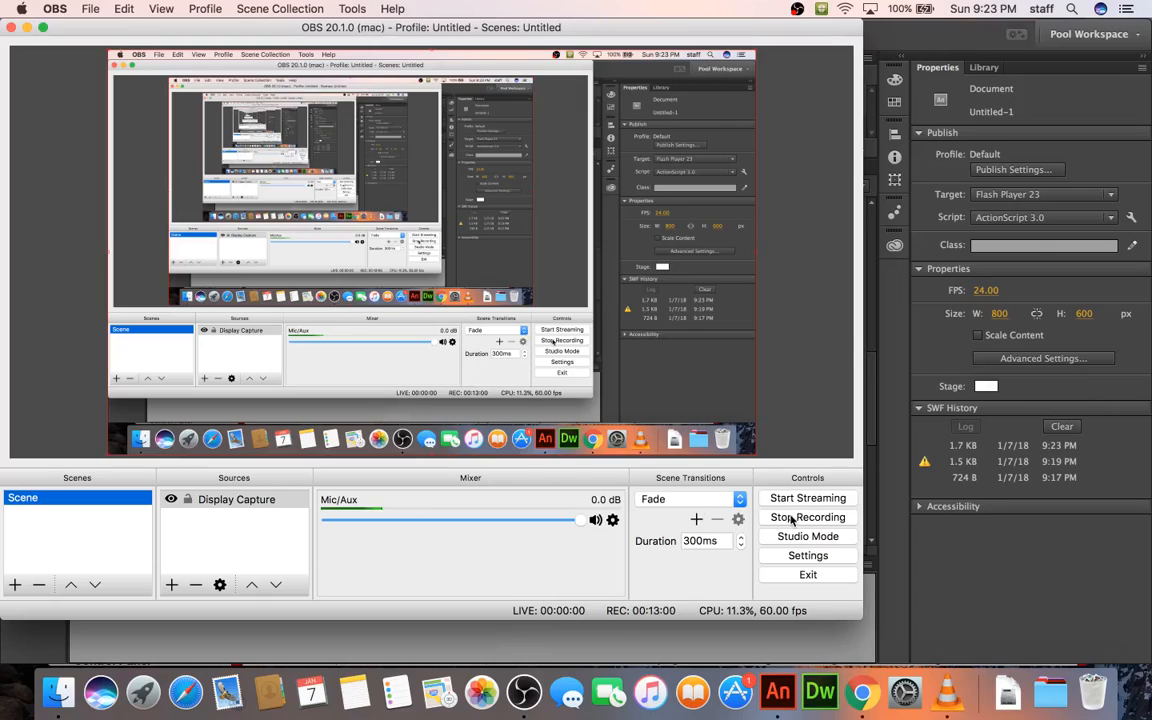